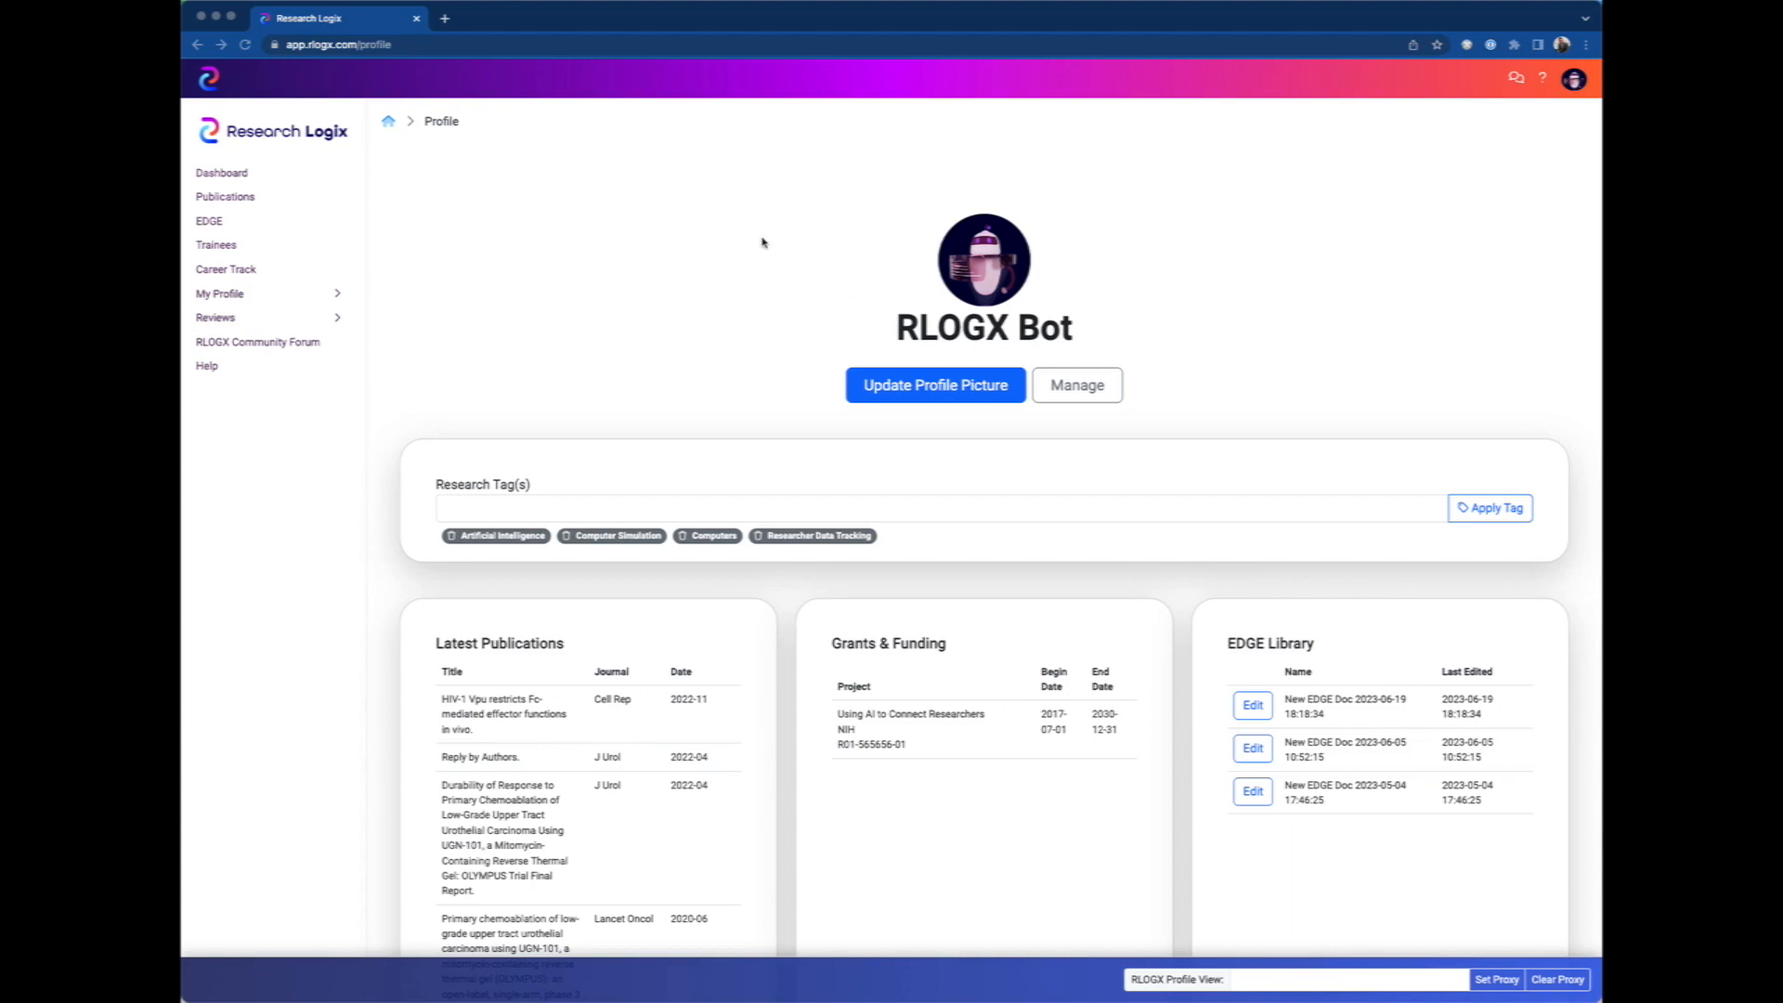
Open the EDGE library and create a new EDGE Biosketch document.
left_click(662, 281)
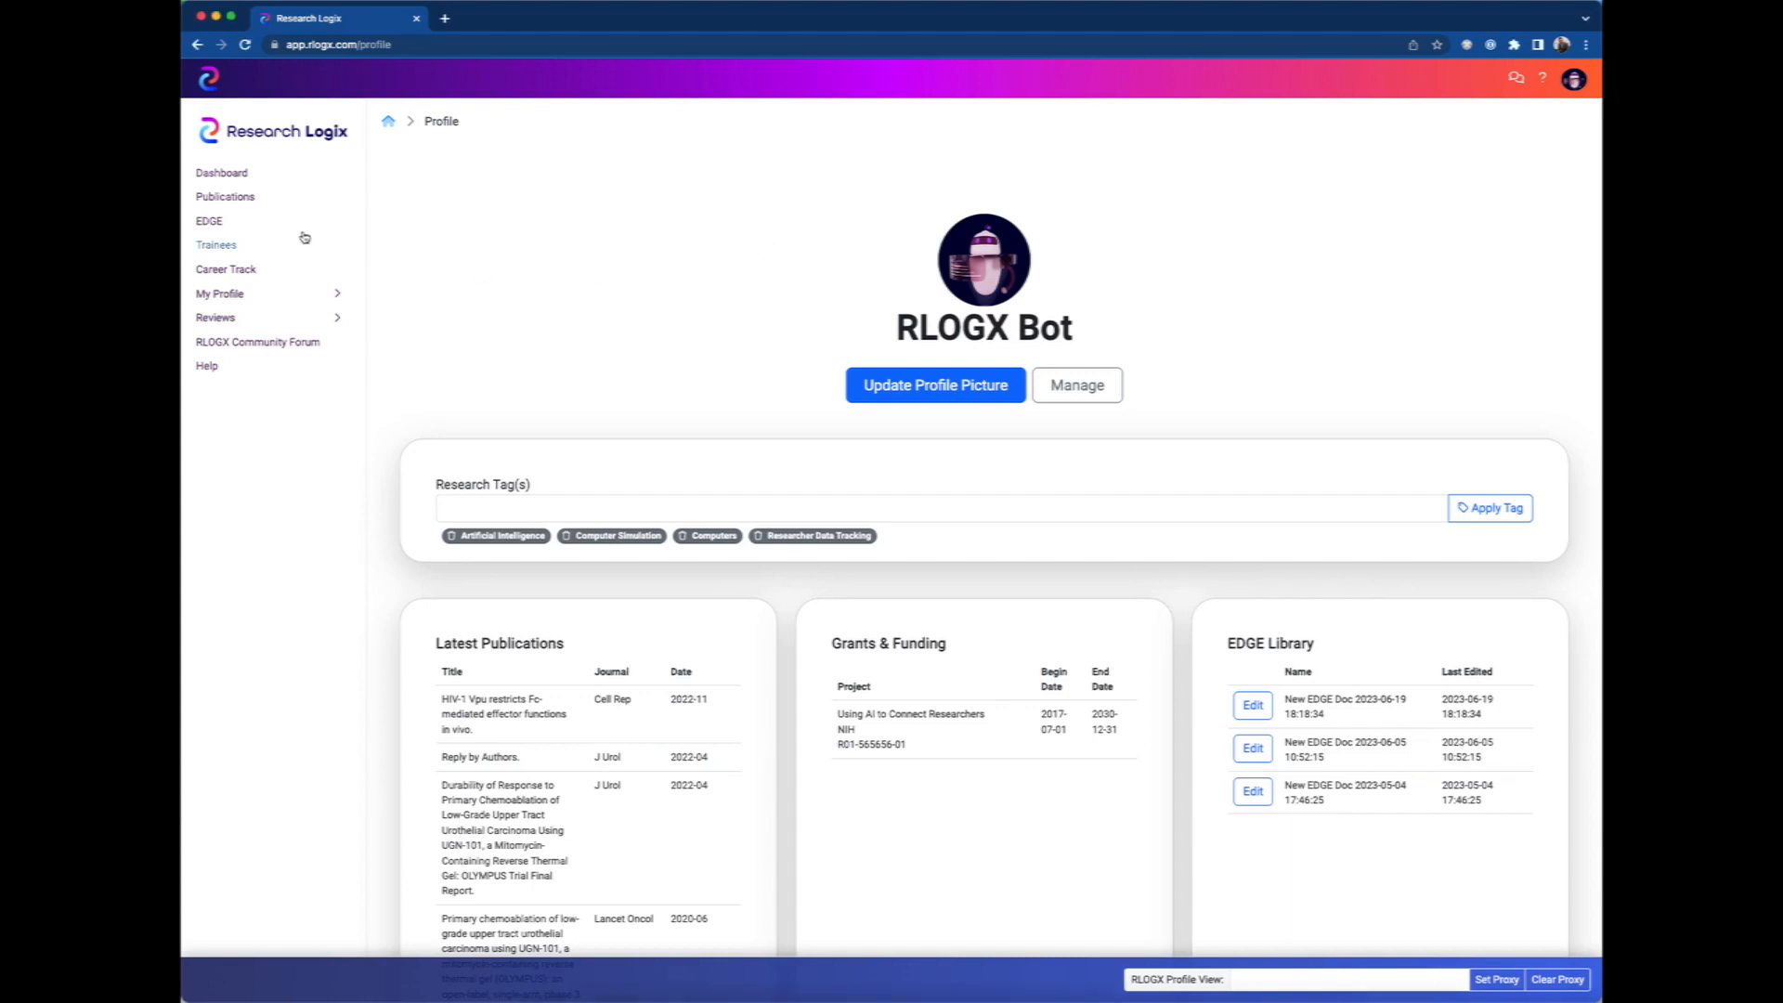
left_click(217, 224)
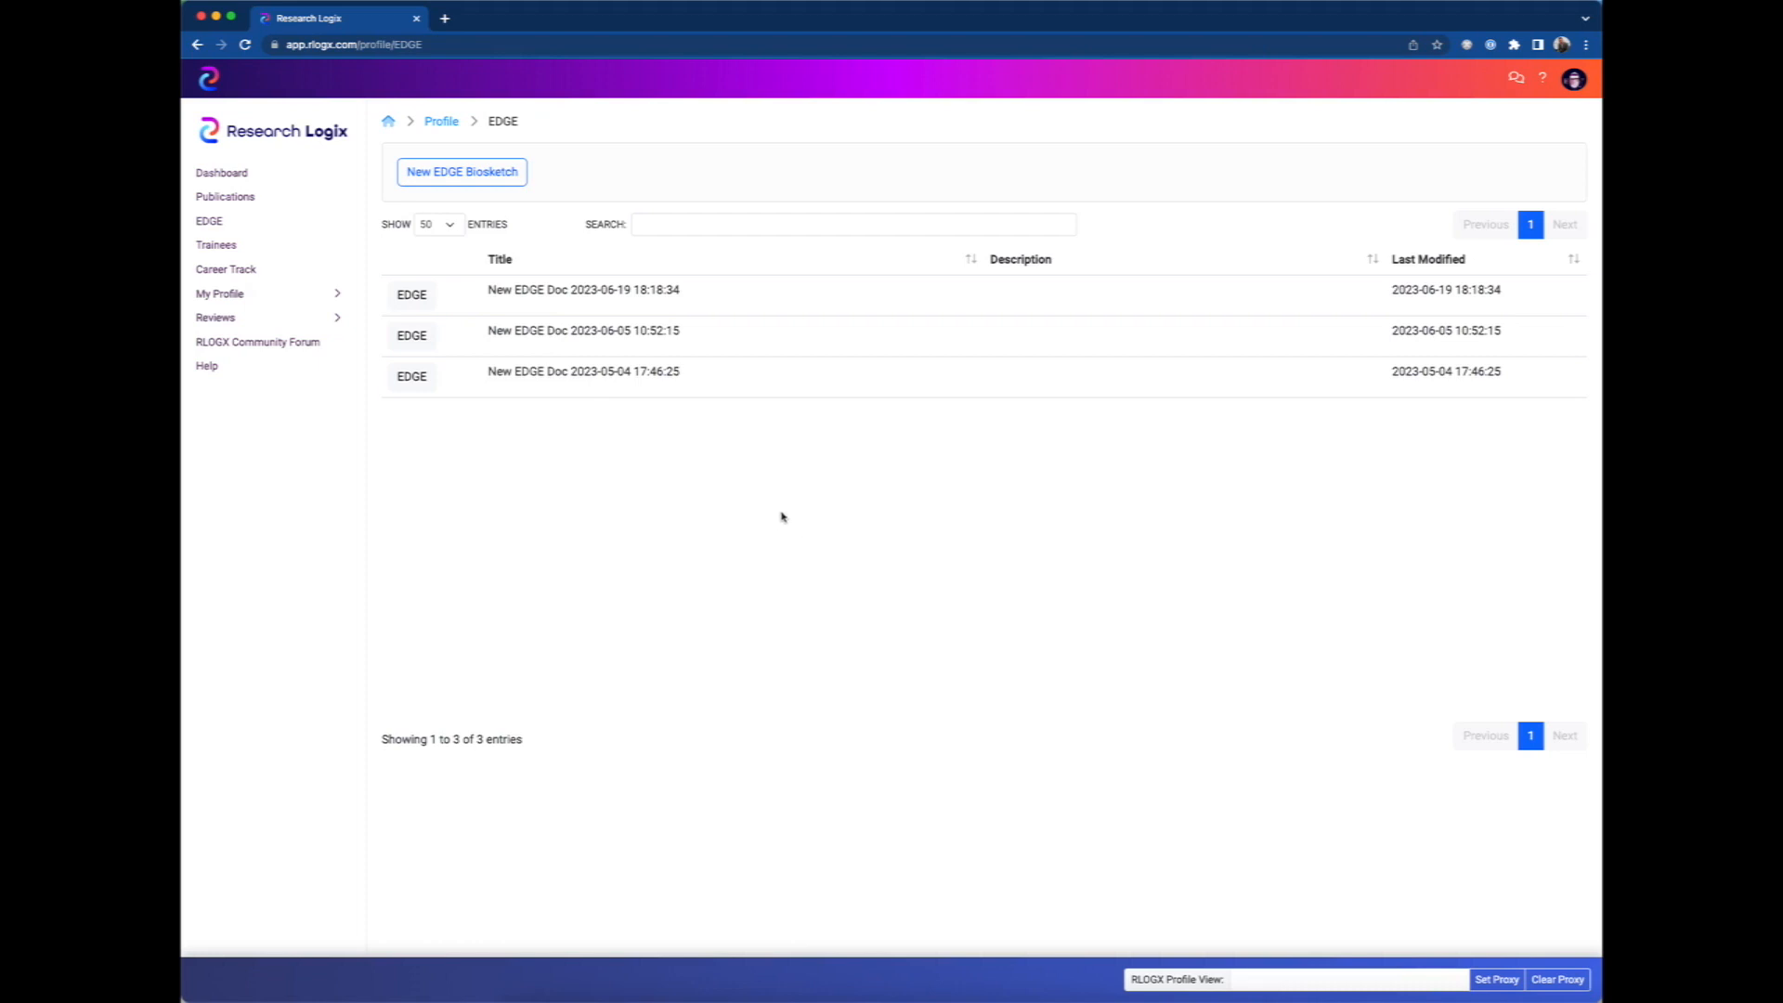
left_click(411, 302)
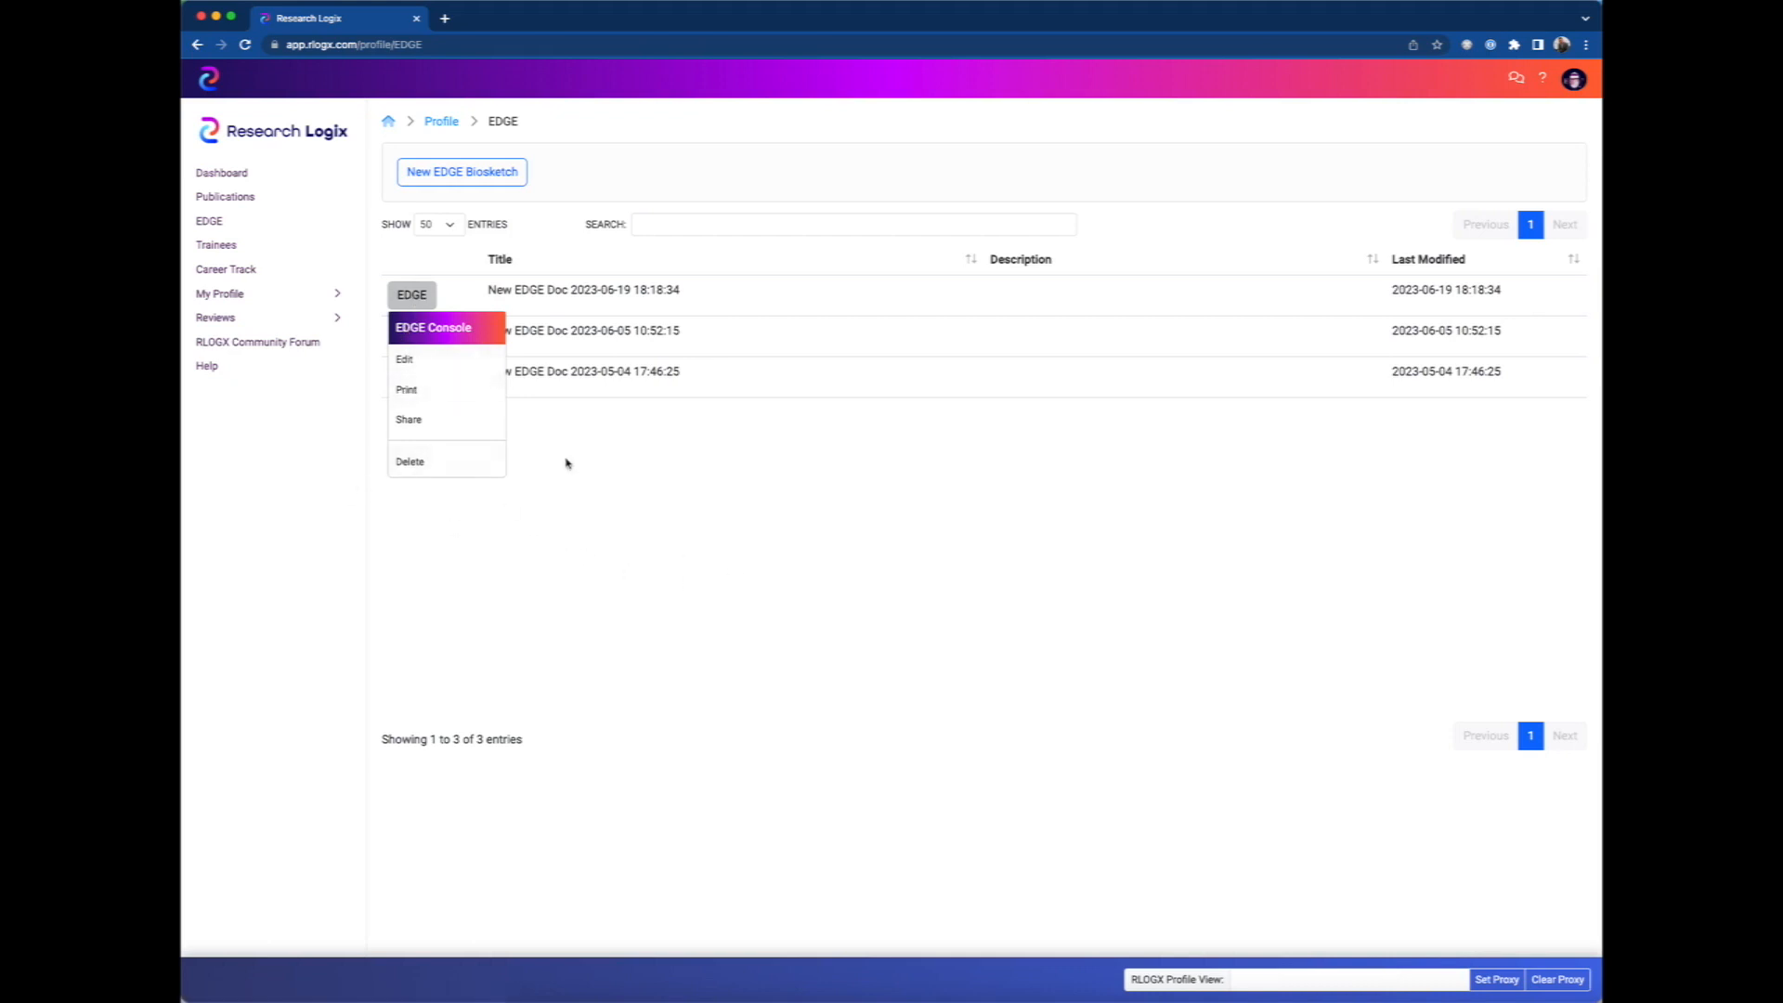
left_click(760, 489)
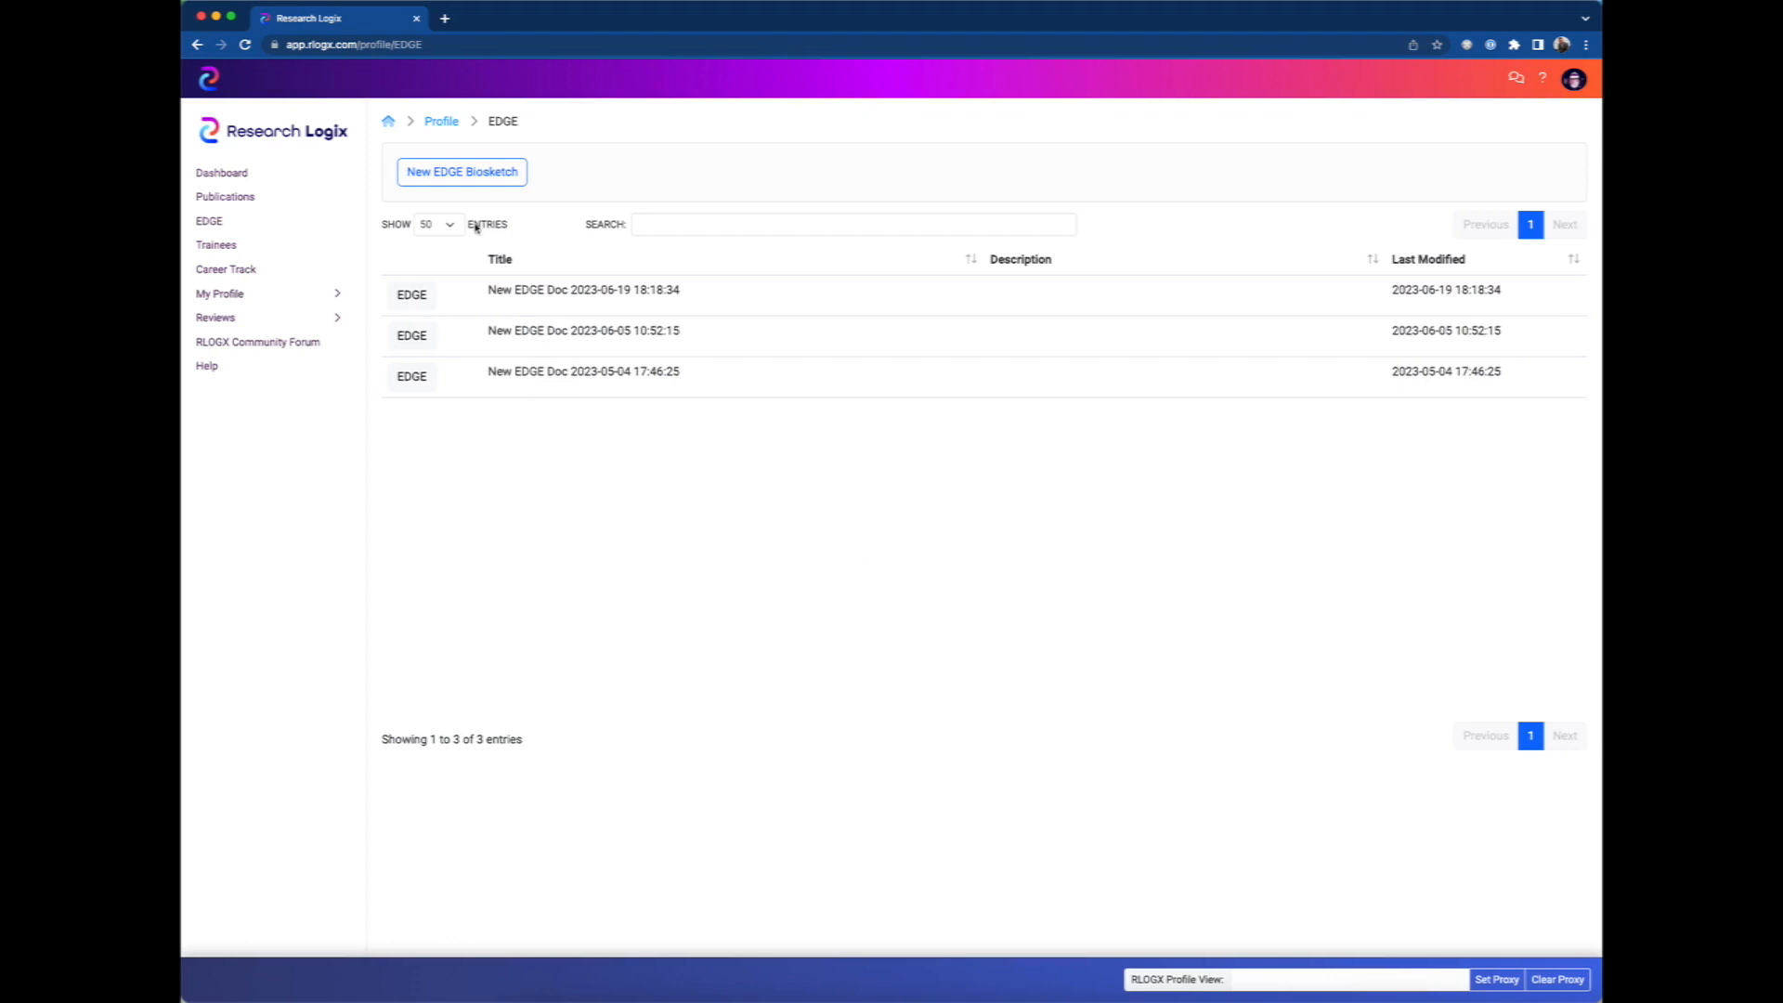
left_click(465, 178)
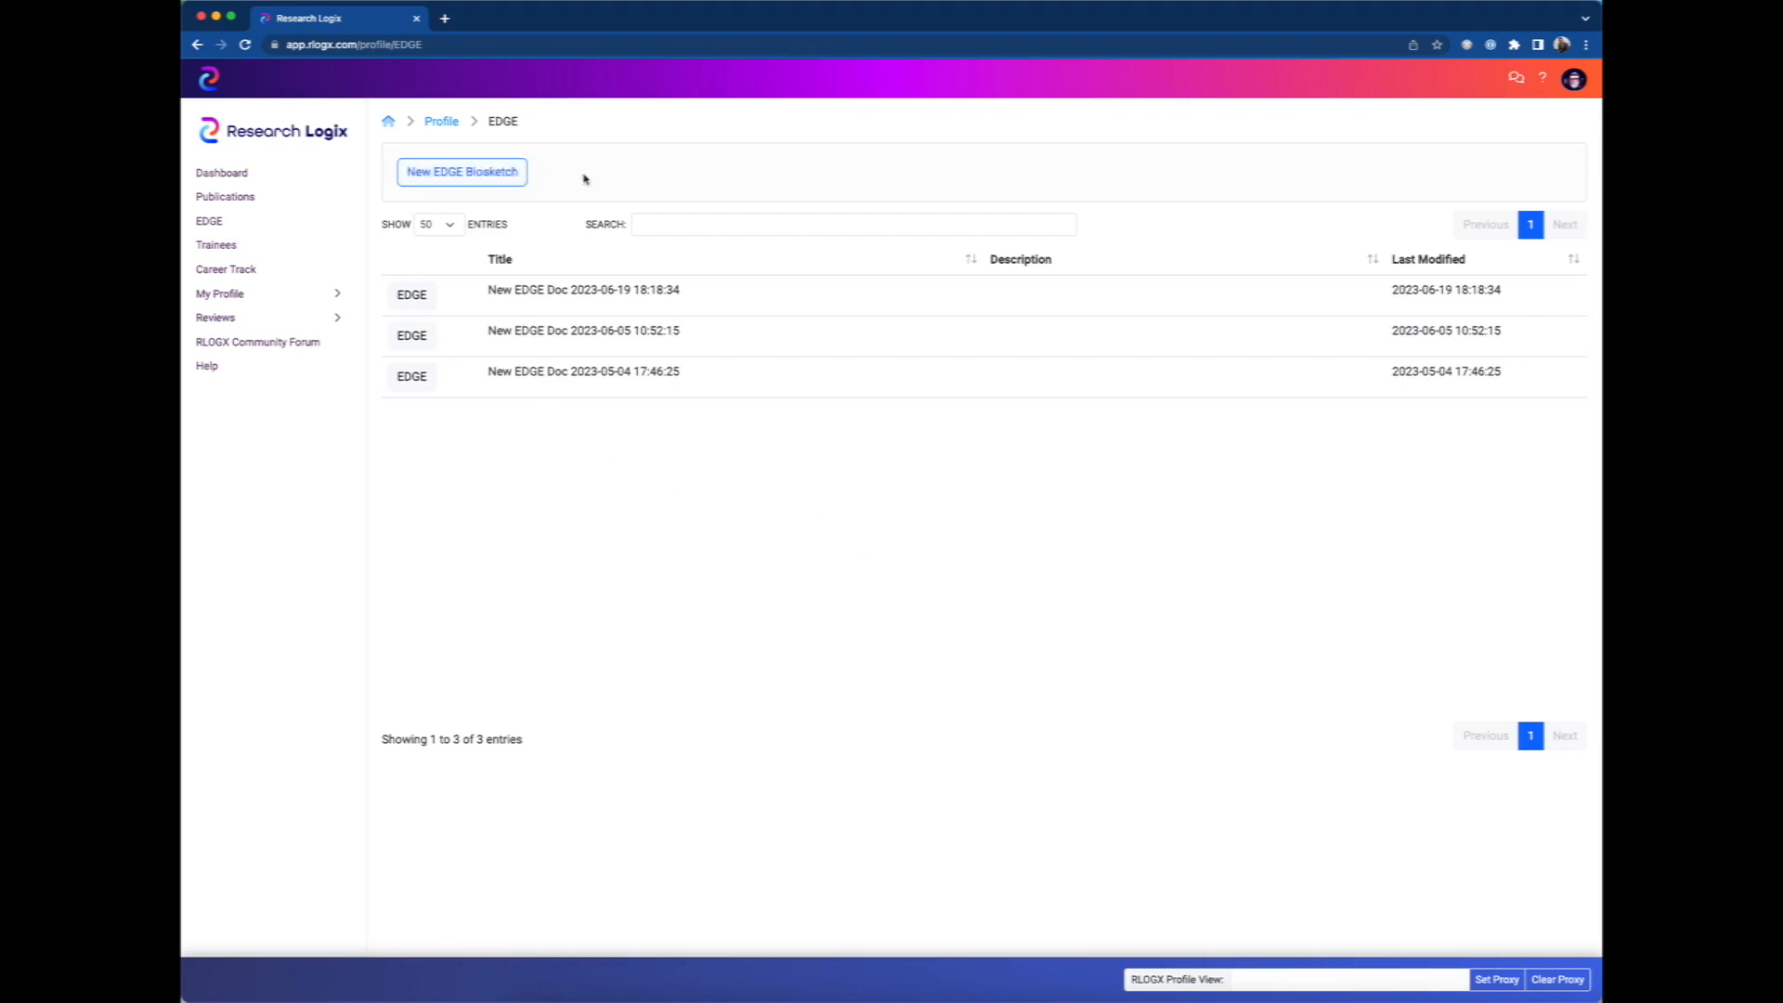
left_click(446, 176)
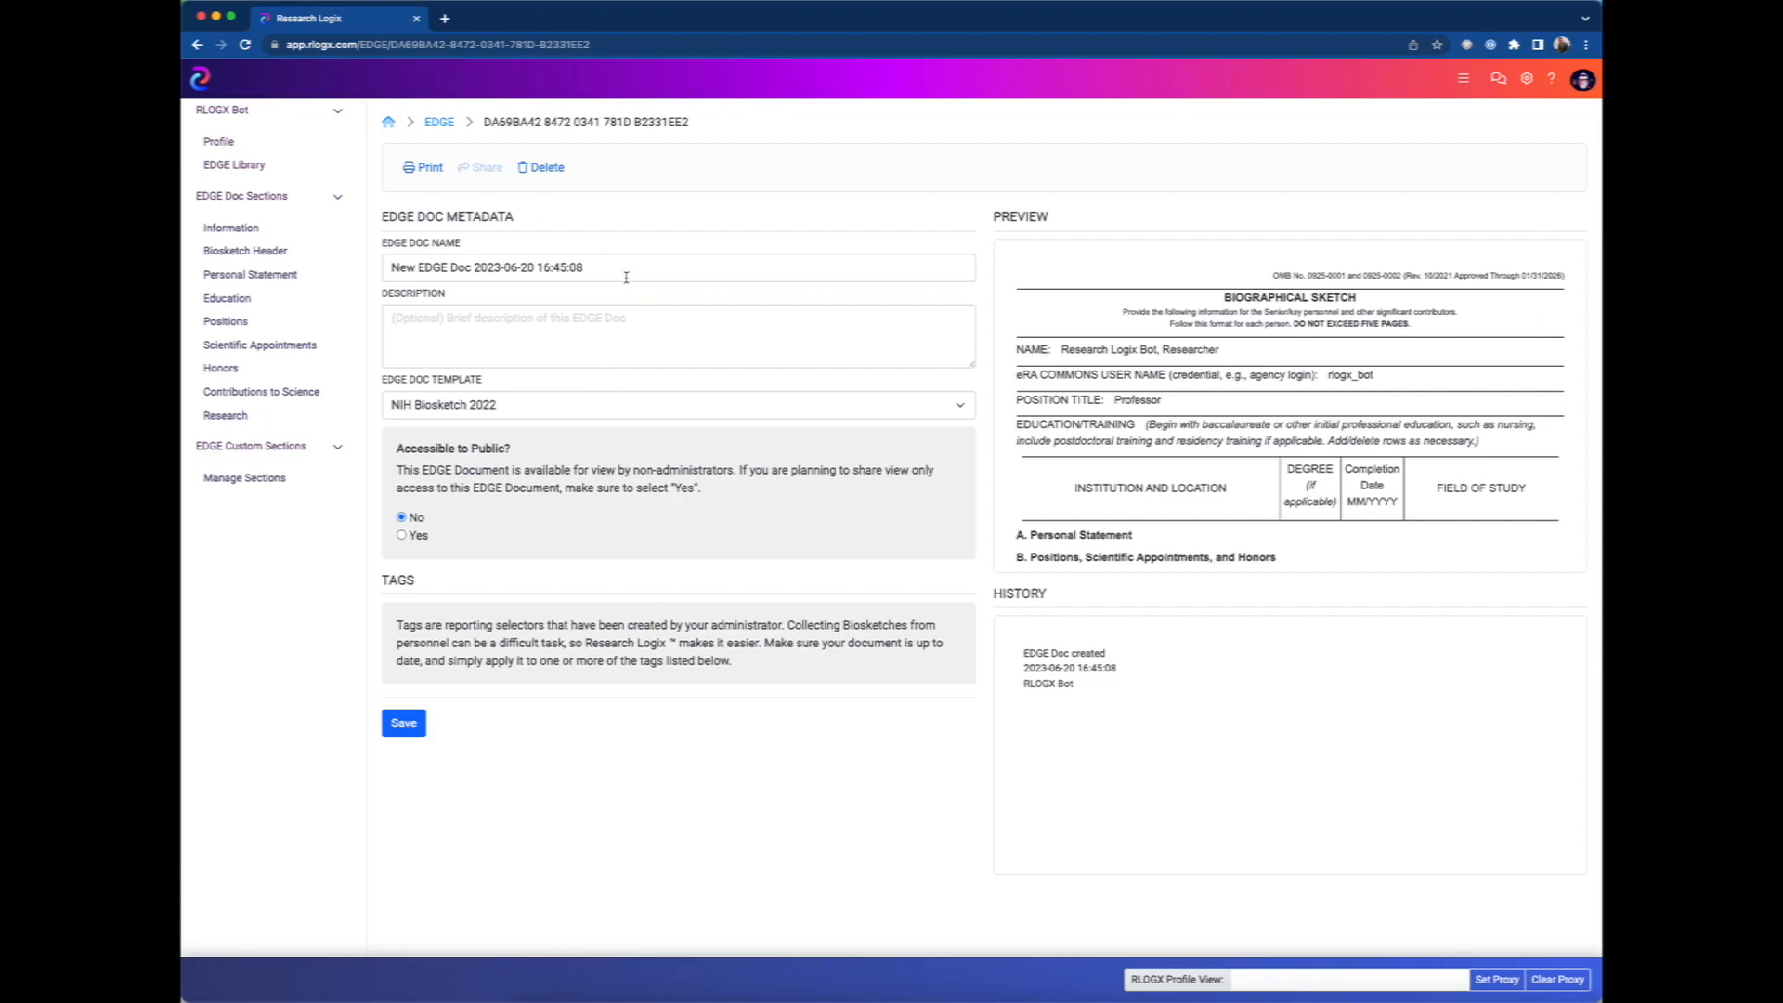
Name the new EDGE document "My First Biosketch".
left_click_drag(609, 266, 413, 256)
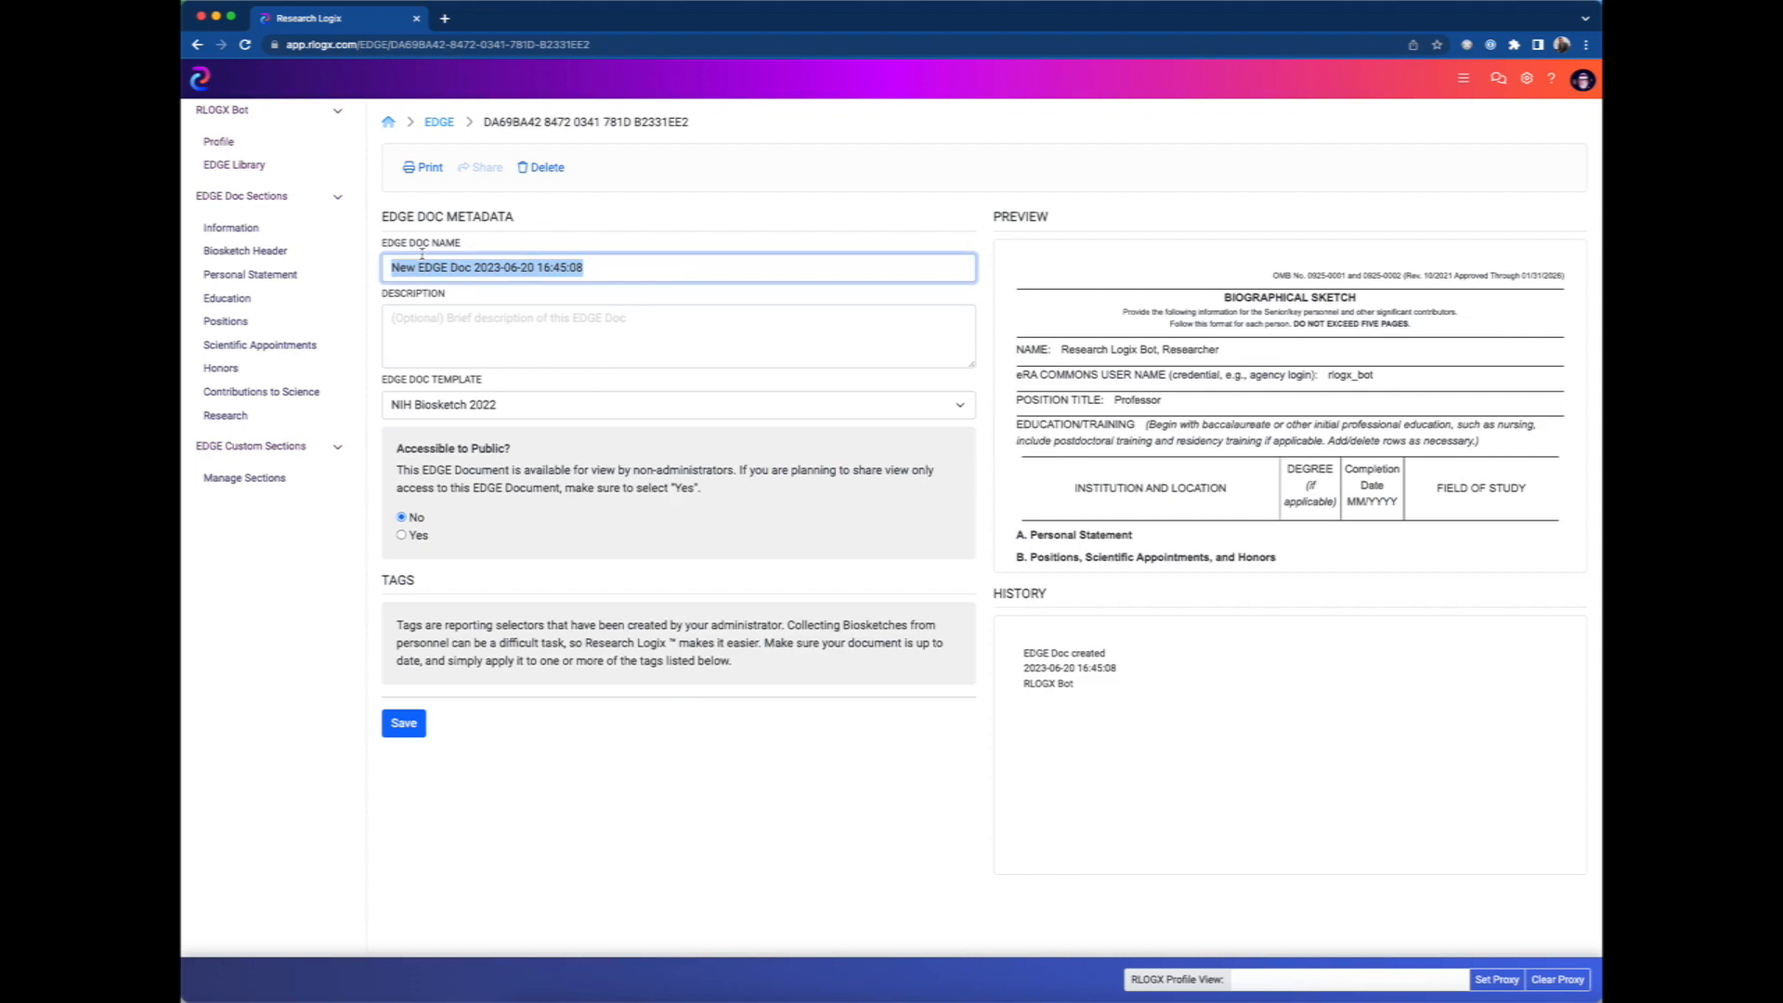
type("My ")
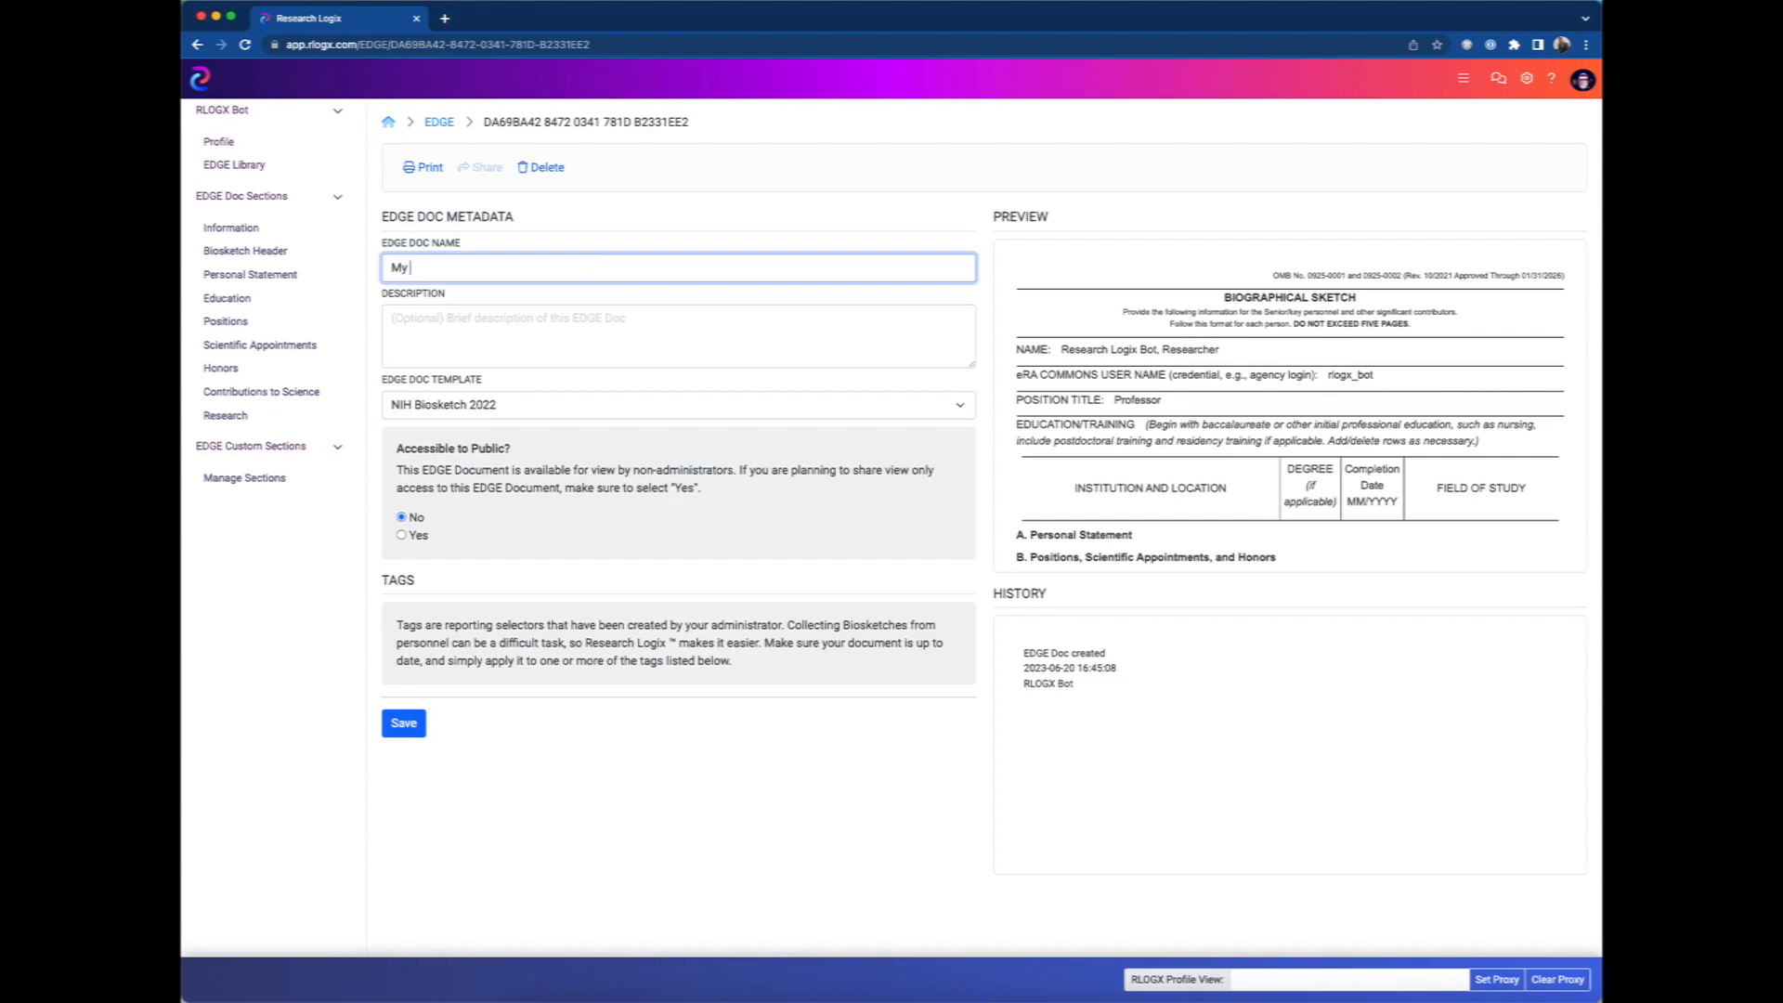
type("First Biosketch")
Enter the description "This is my first biosketch for the tutorial" and save the document's metadata.
left_click(392, 318)
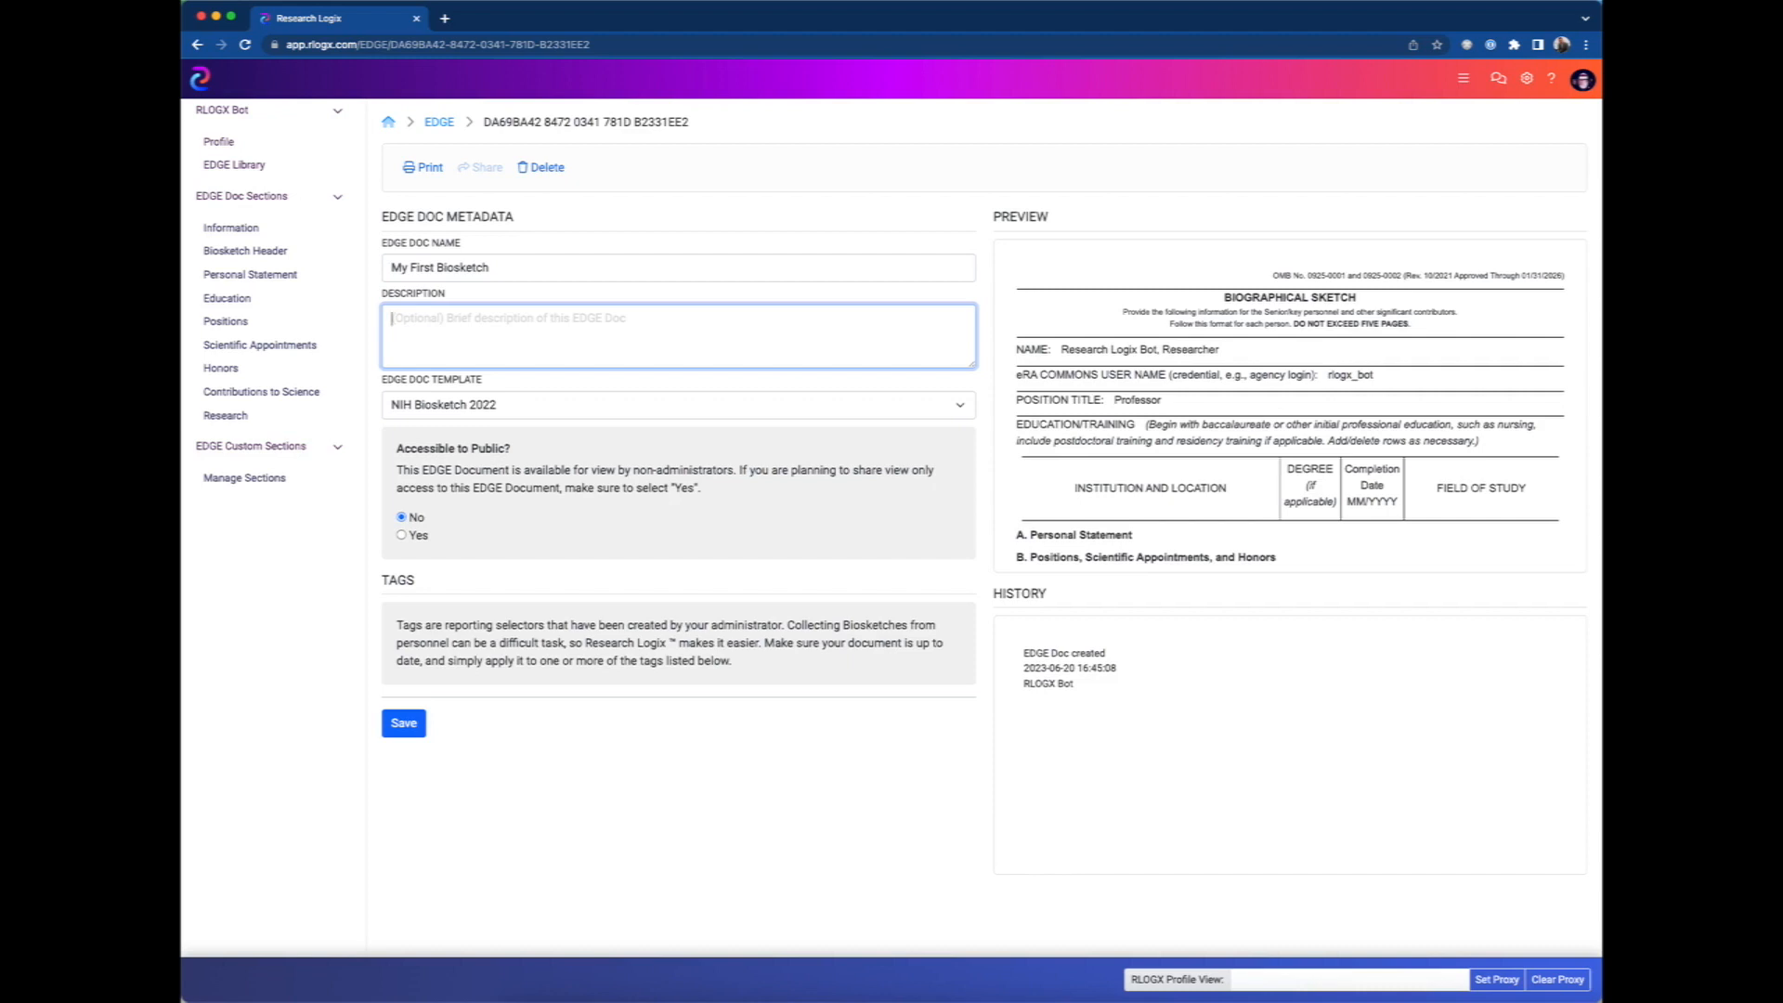
type("This is ")
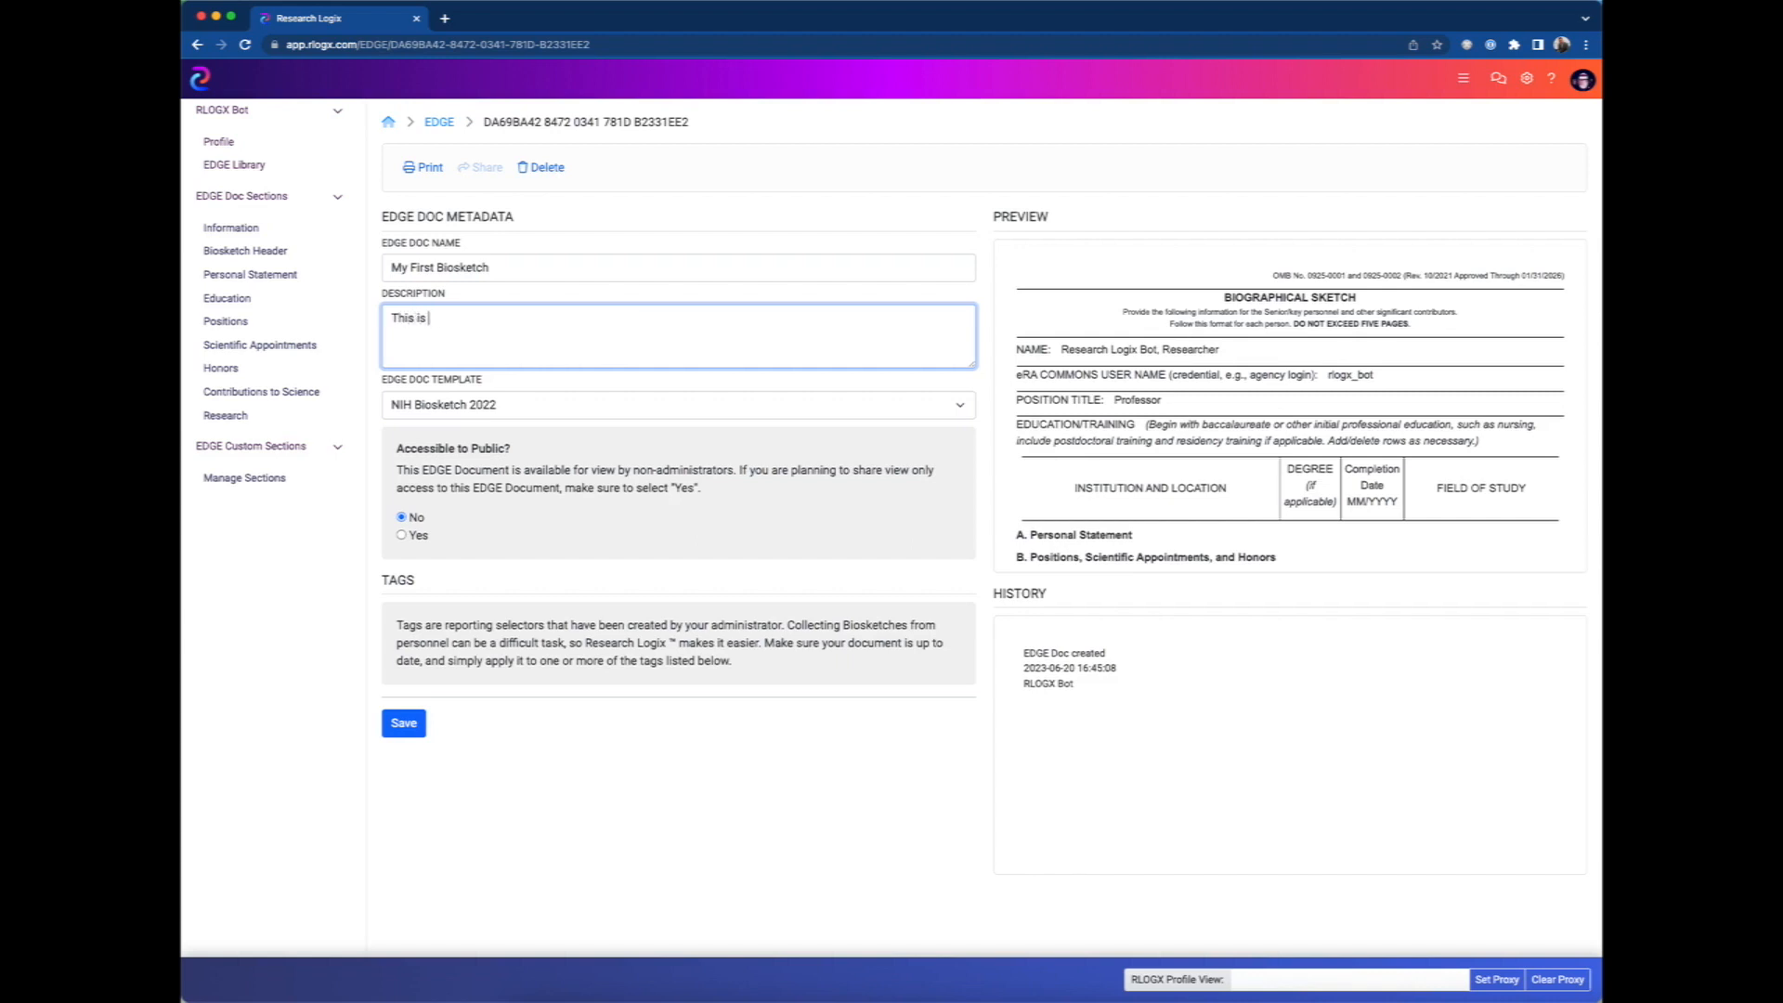
type("my first biosketch for the tutorial")
left_click(544, 384)
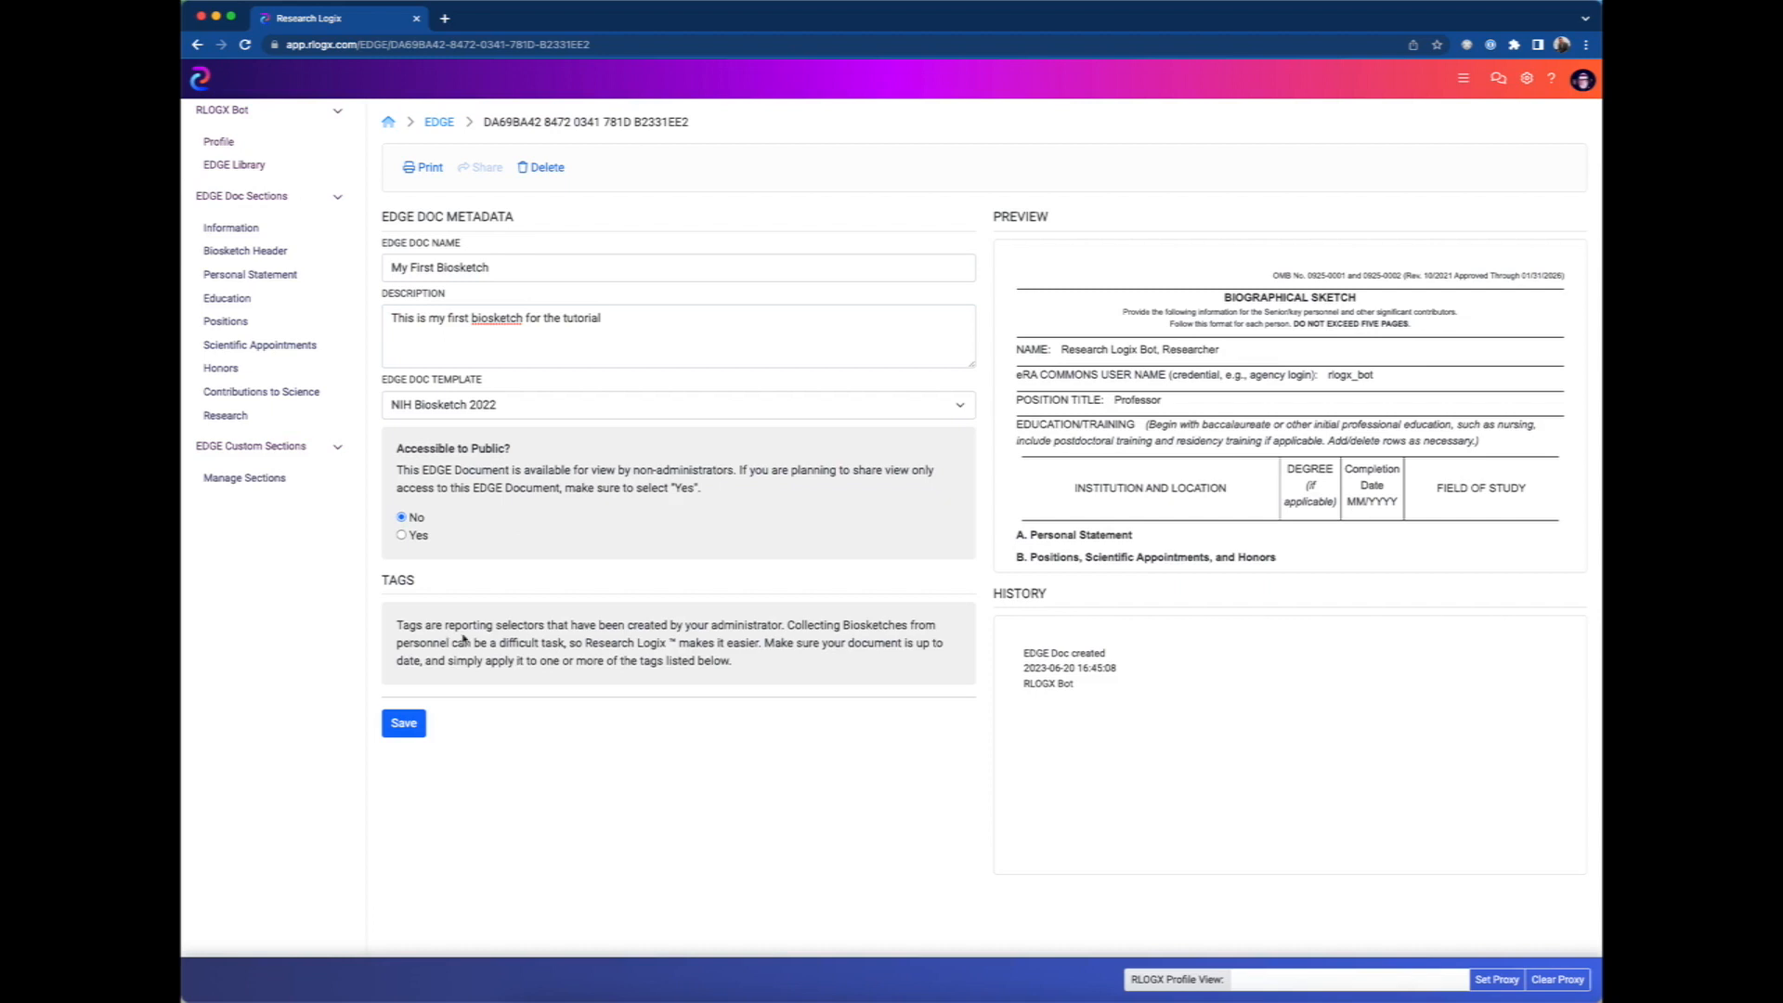
left_click_drag(384, 580, 423, 581)
left_click(429, 585)
left_click(409, 732)
Examine the biosketch preview and the fields of the Biosketch Header section.
scroll(1178, 406, "down", 1)
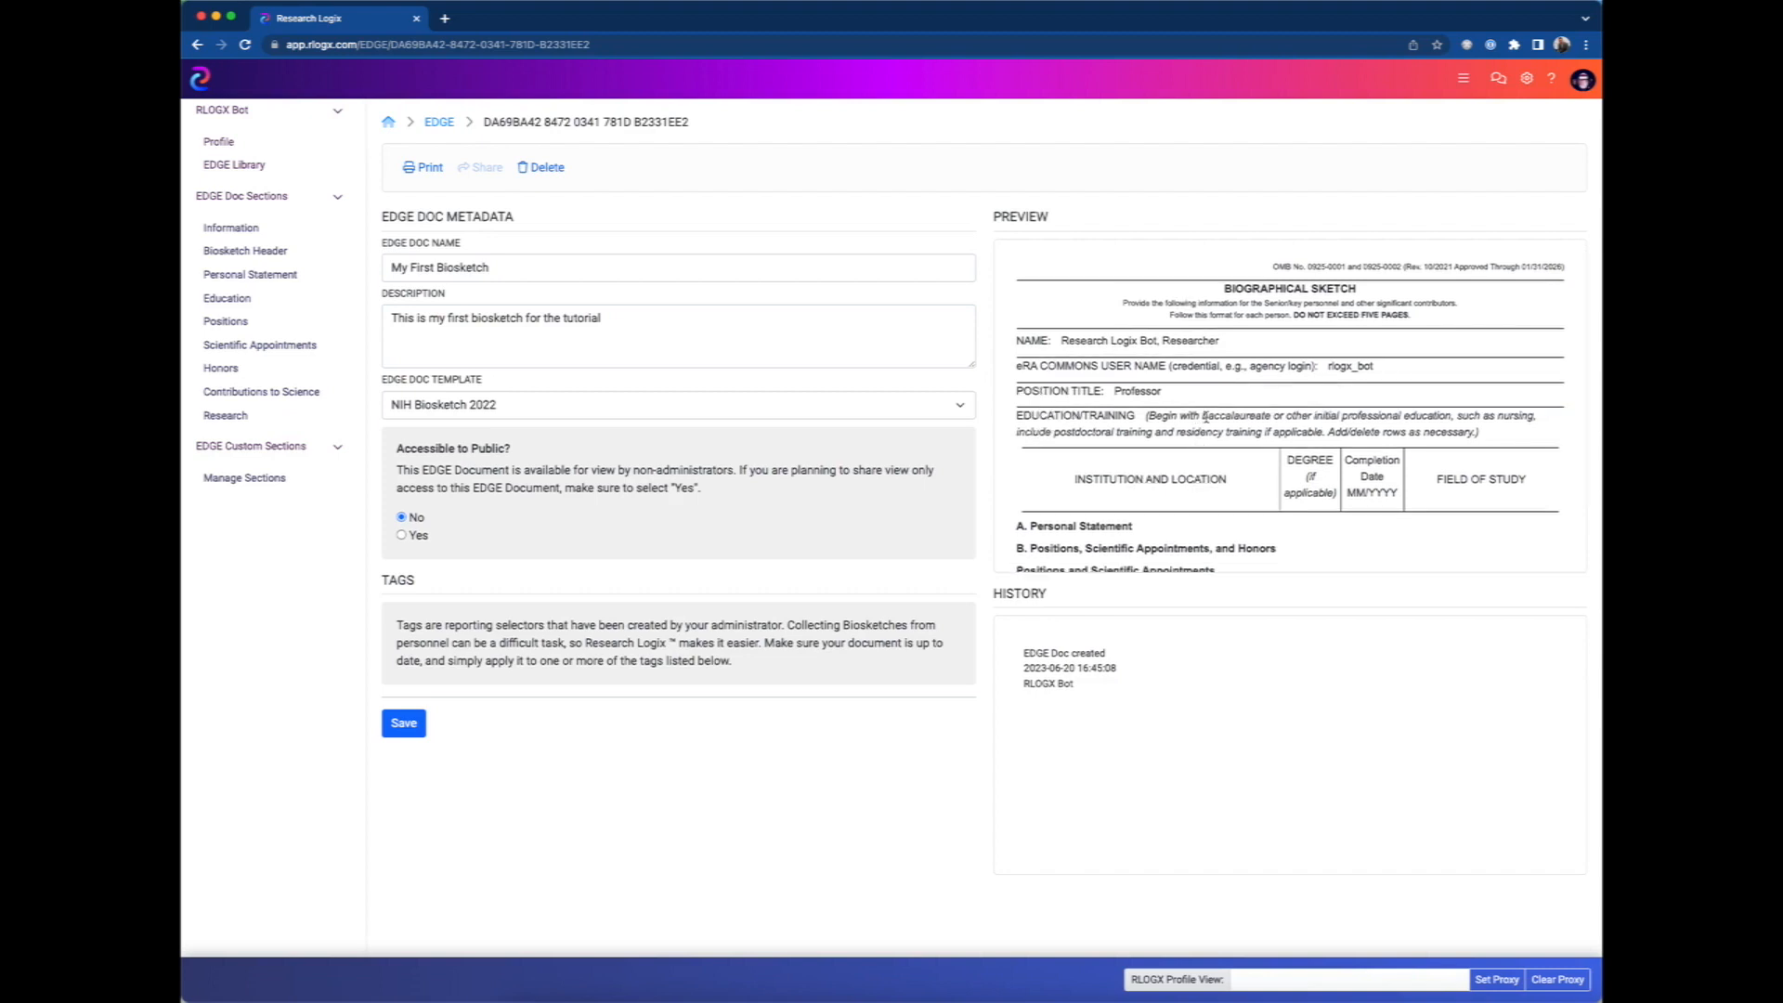
scroll(1206, 427, "down", 3)
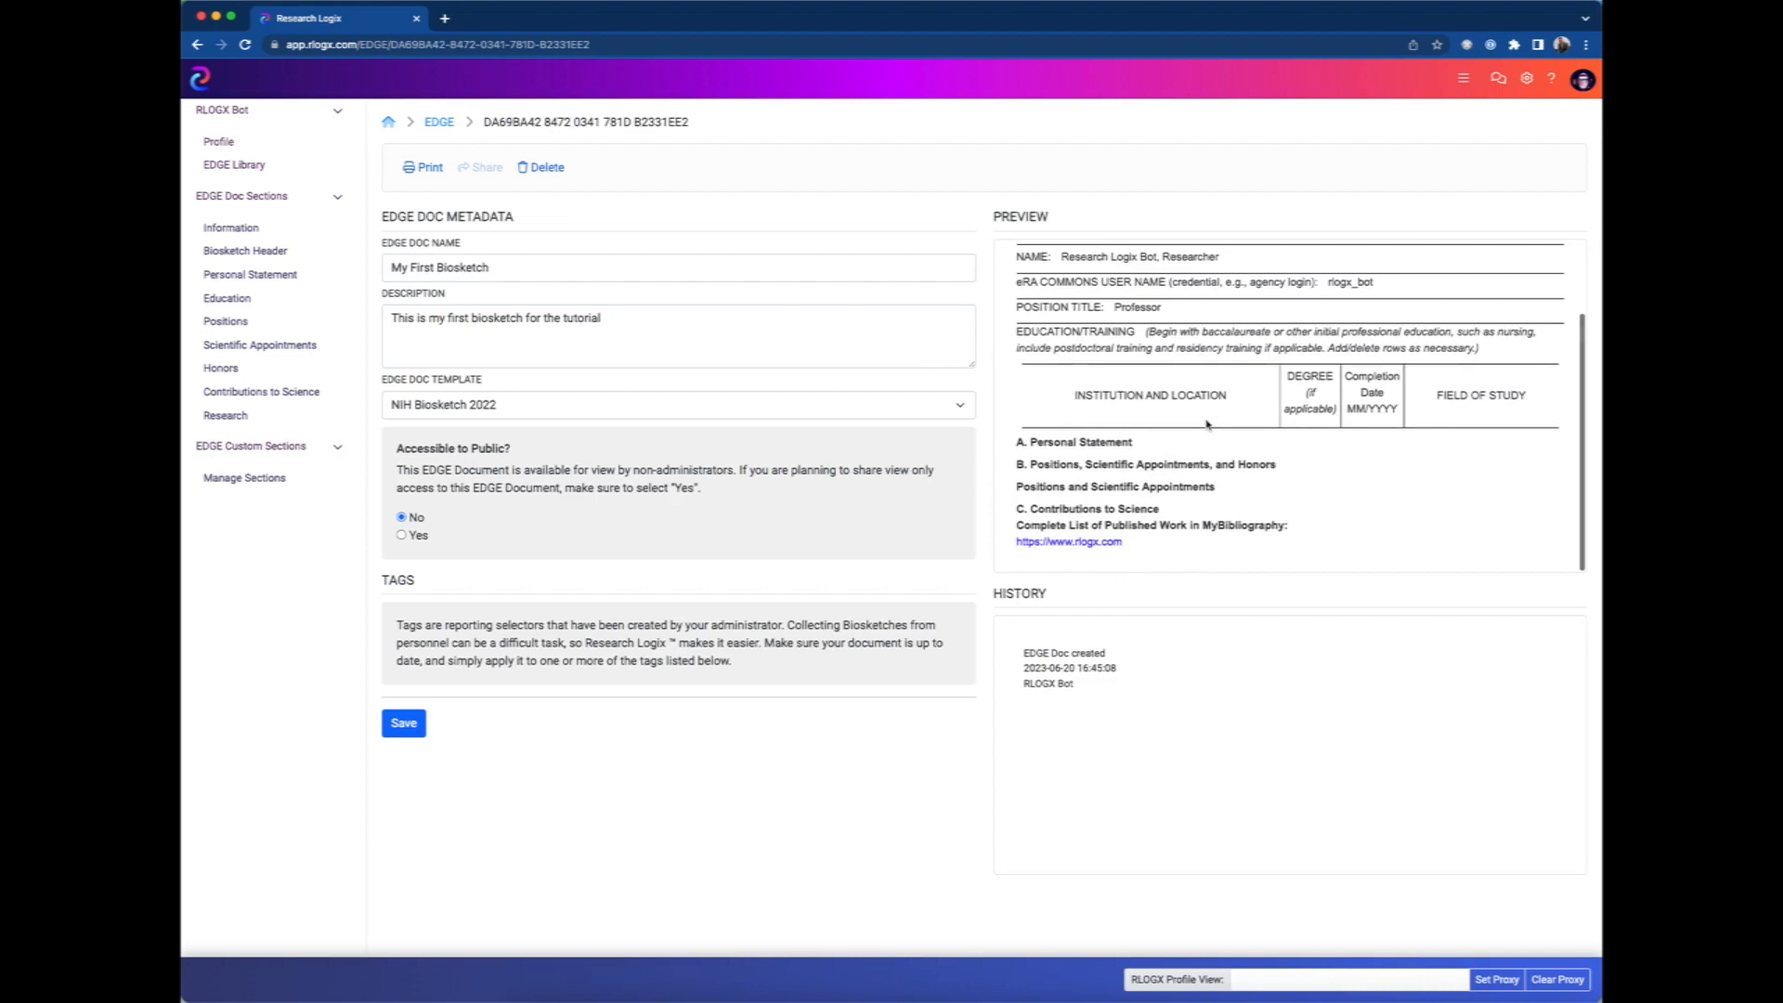
scroll(1207, 424, "up", 3)
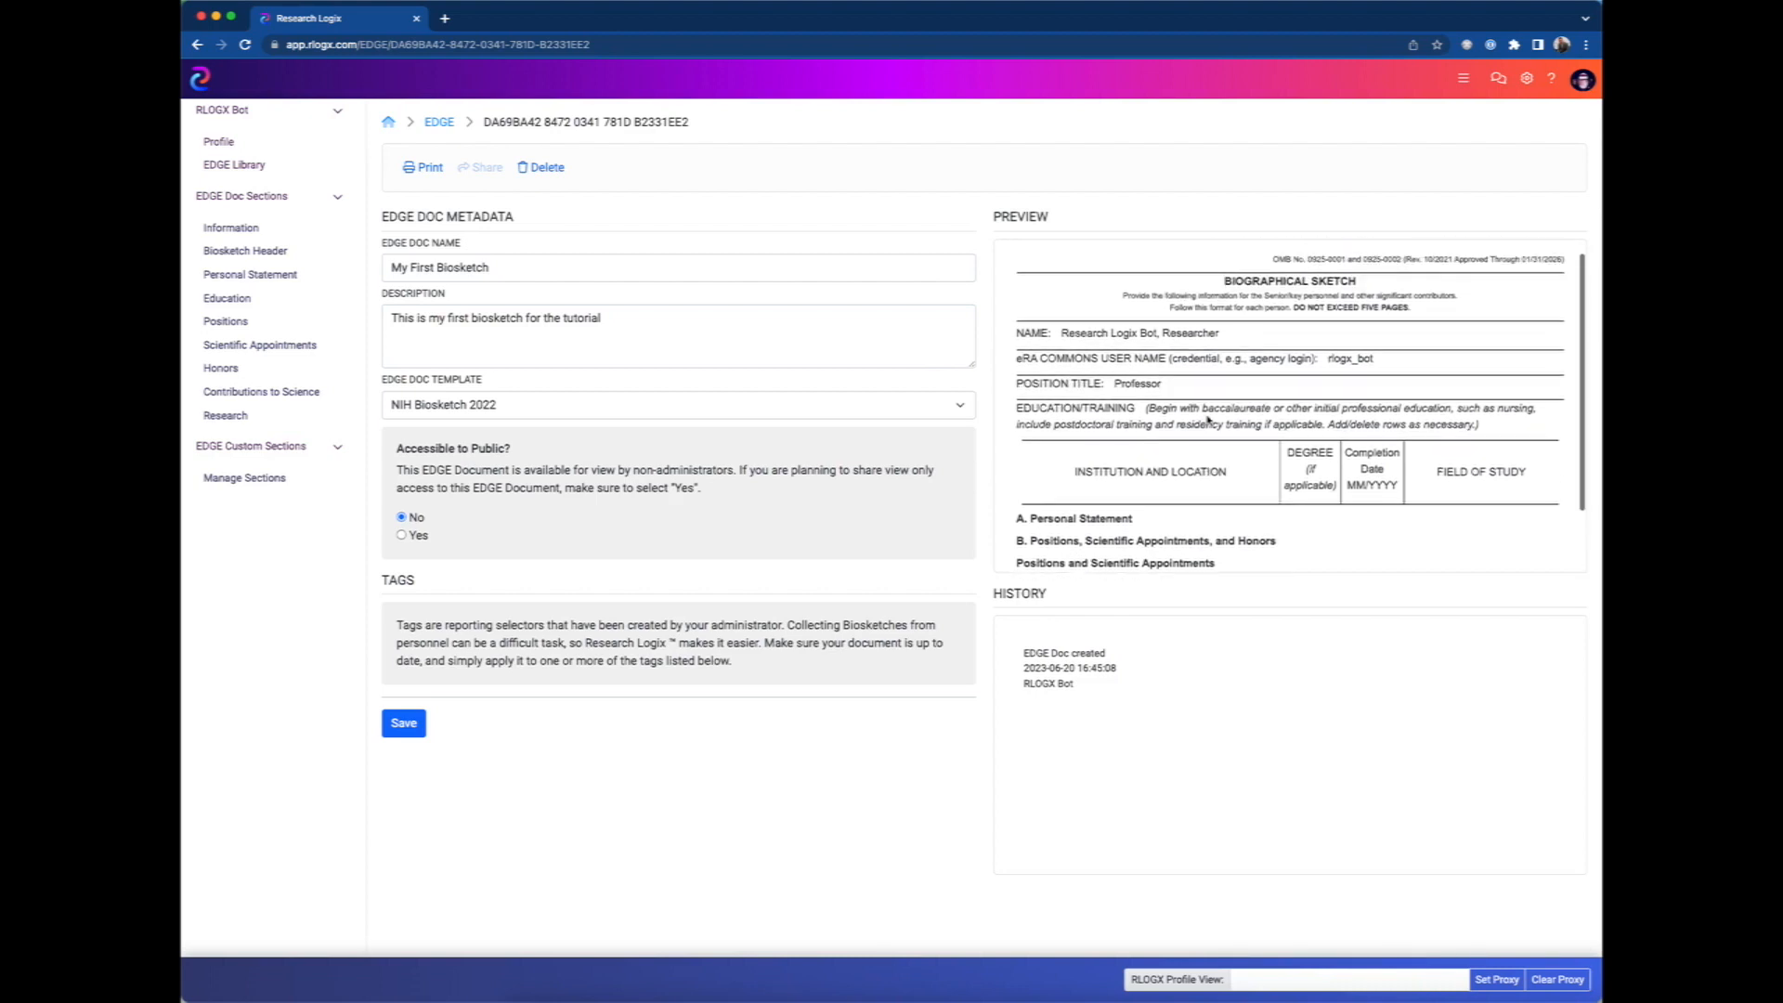
scroll(1208, 420, "up", 1)
scroll(1207, 420, "down", 3)
scroll(1208, 420, "up", 1)
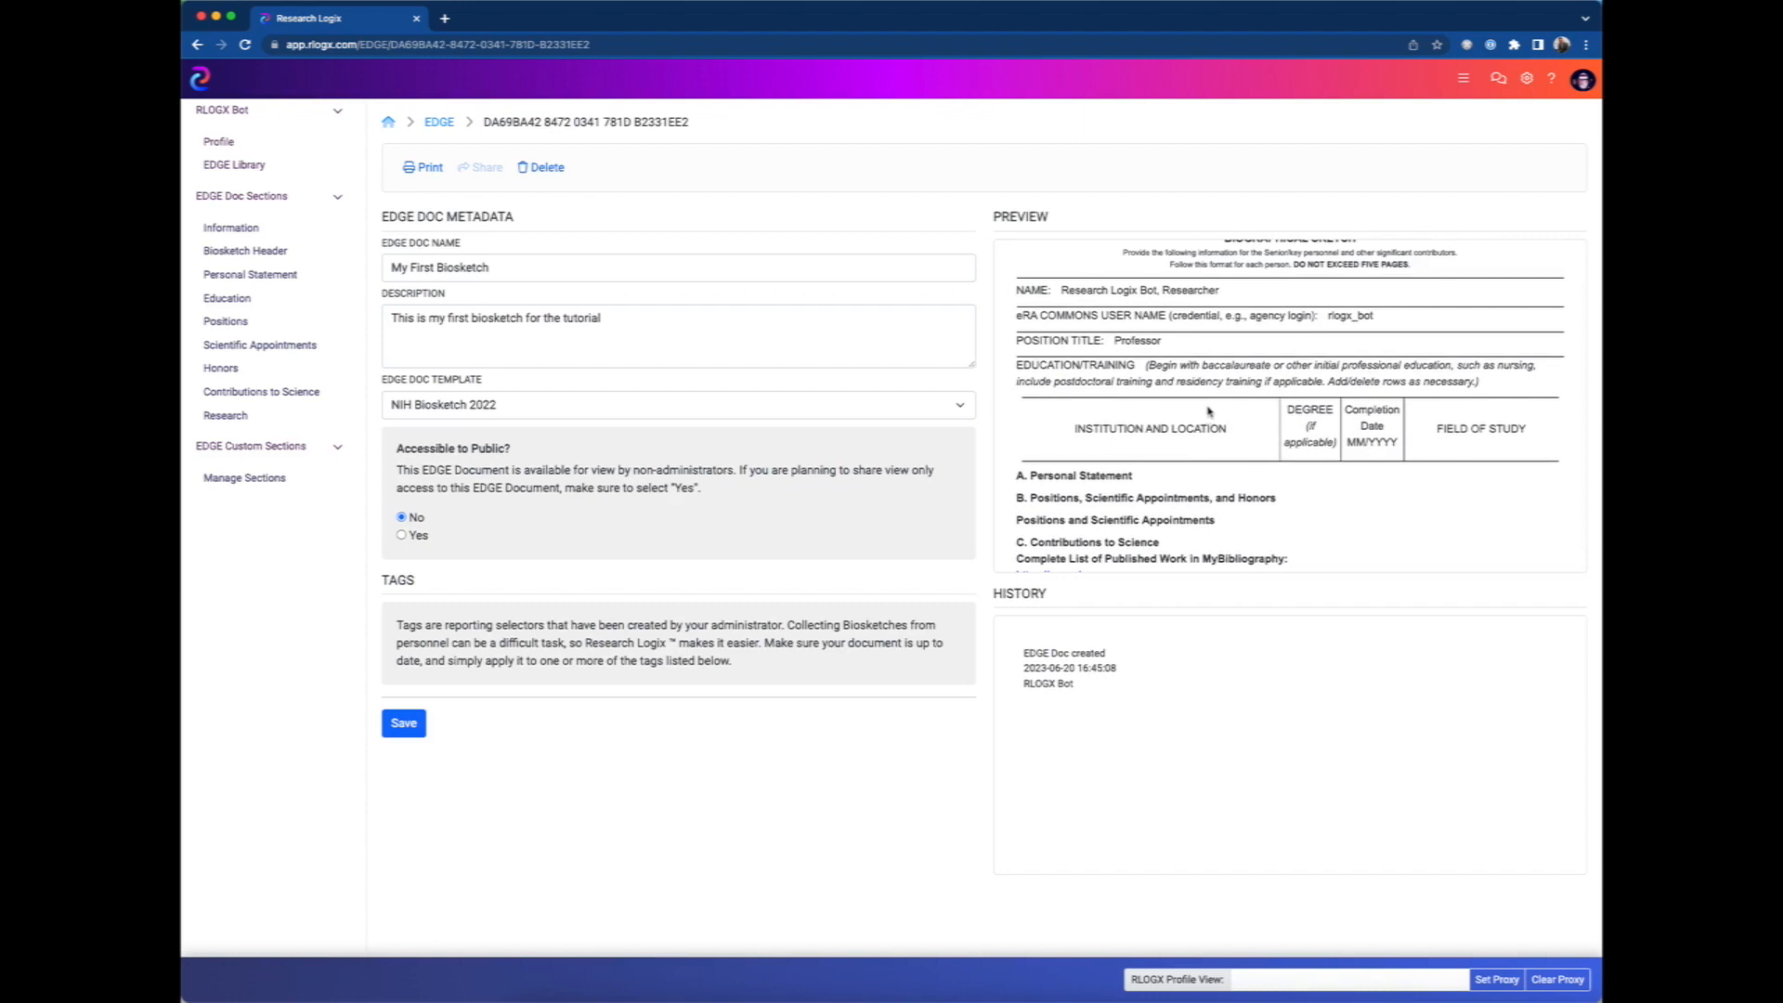
scroll(1209, 421, "up", 2)
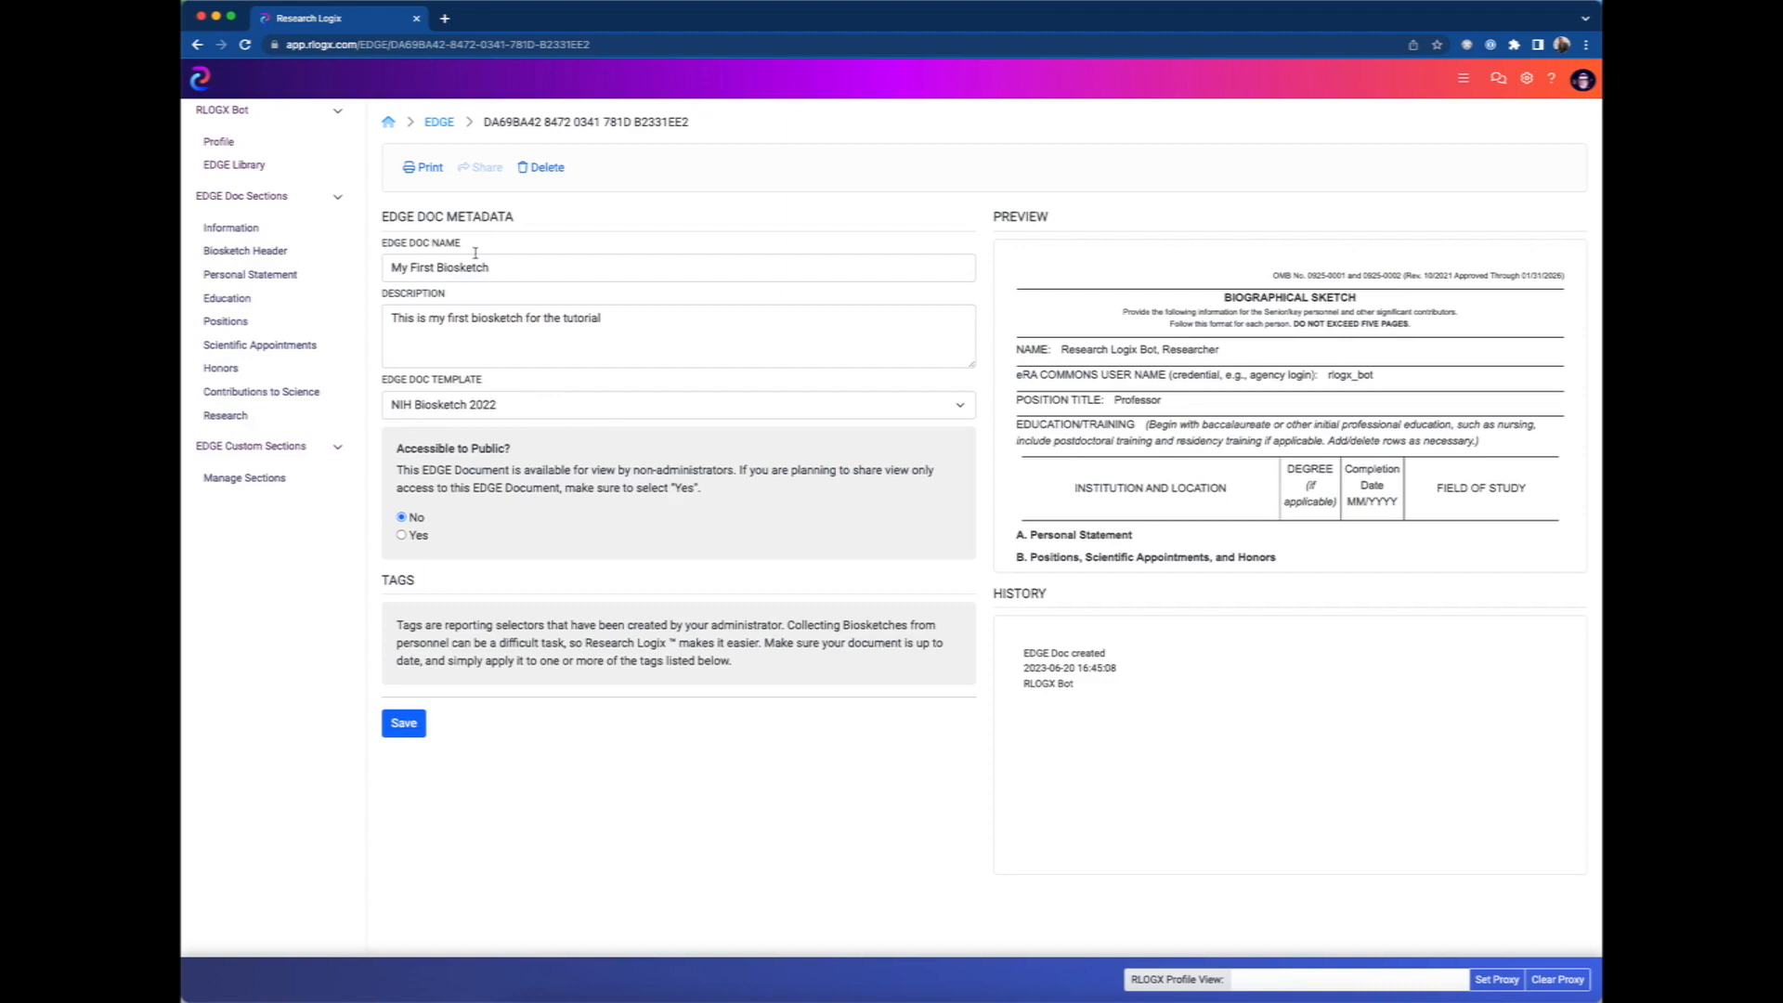
left_click(237, 259)
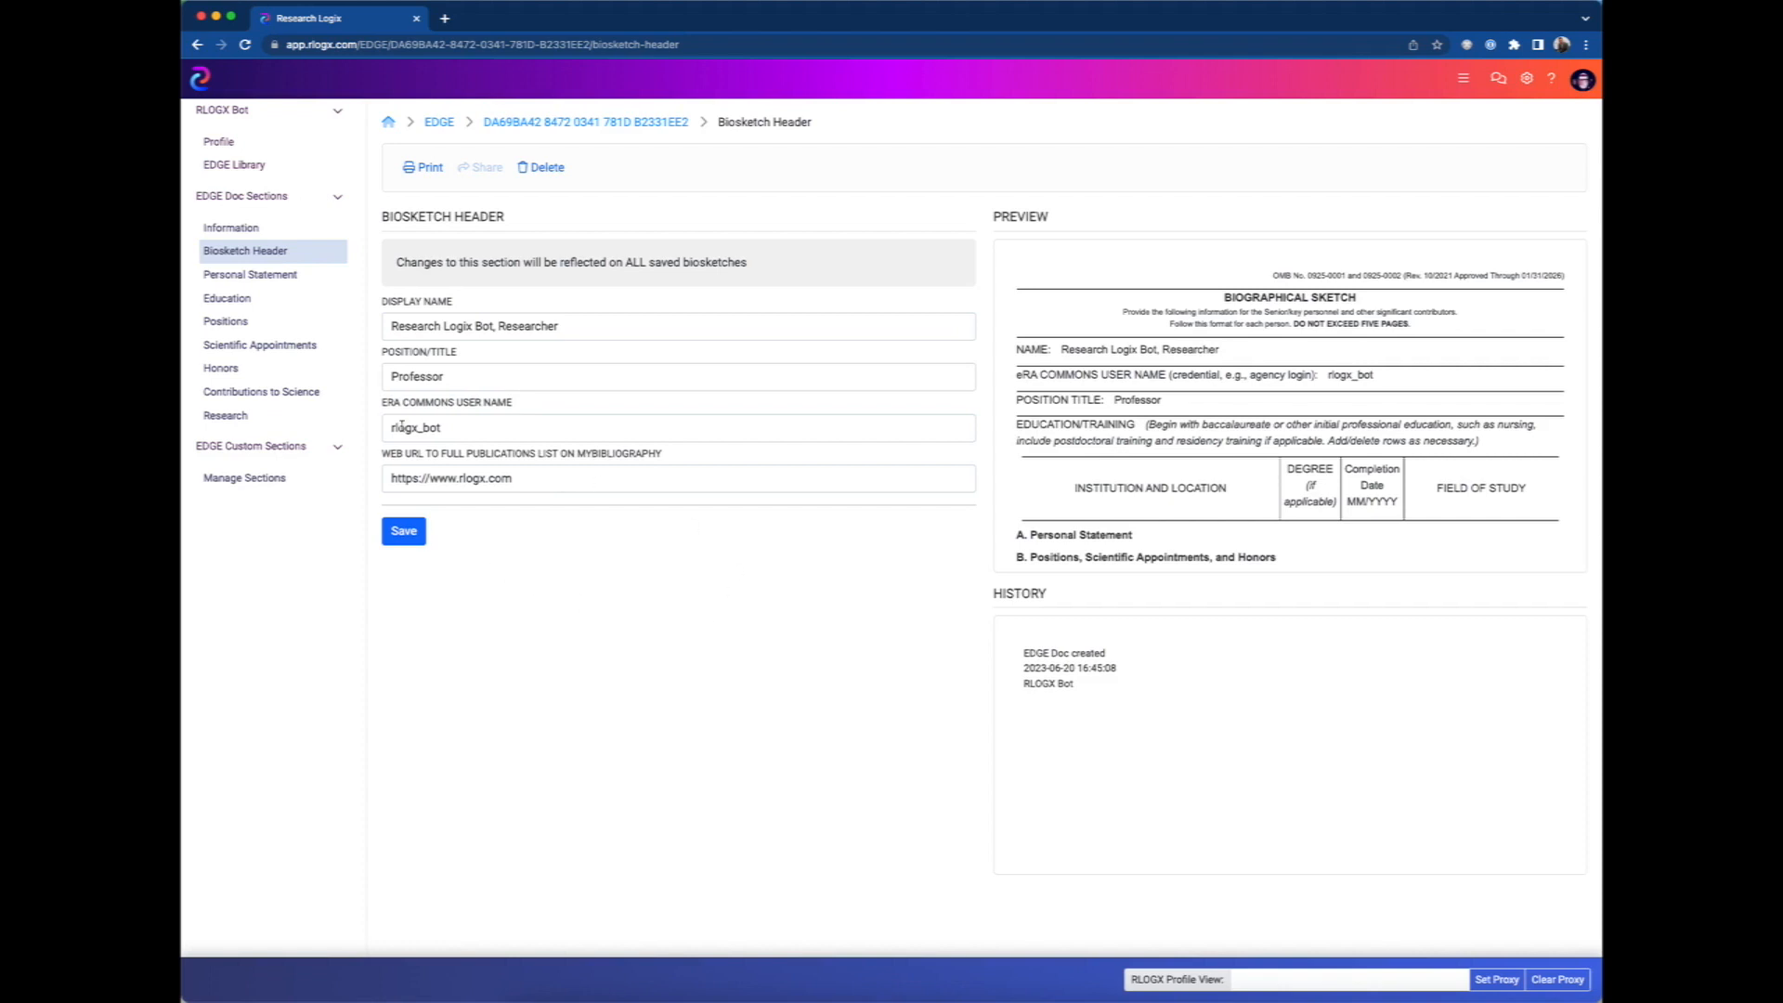
Include the "Testing Statement" personal statement in the biosketch and check its text and citations in the preview.
left_click(237, 275)
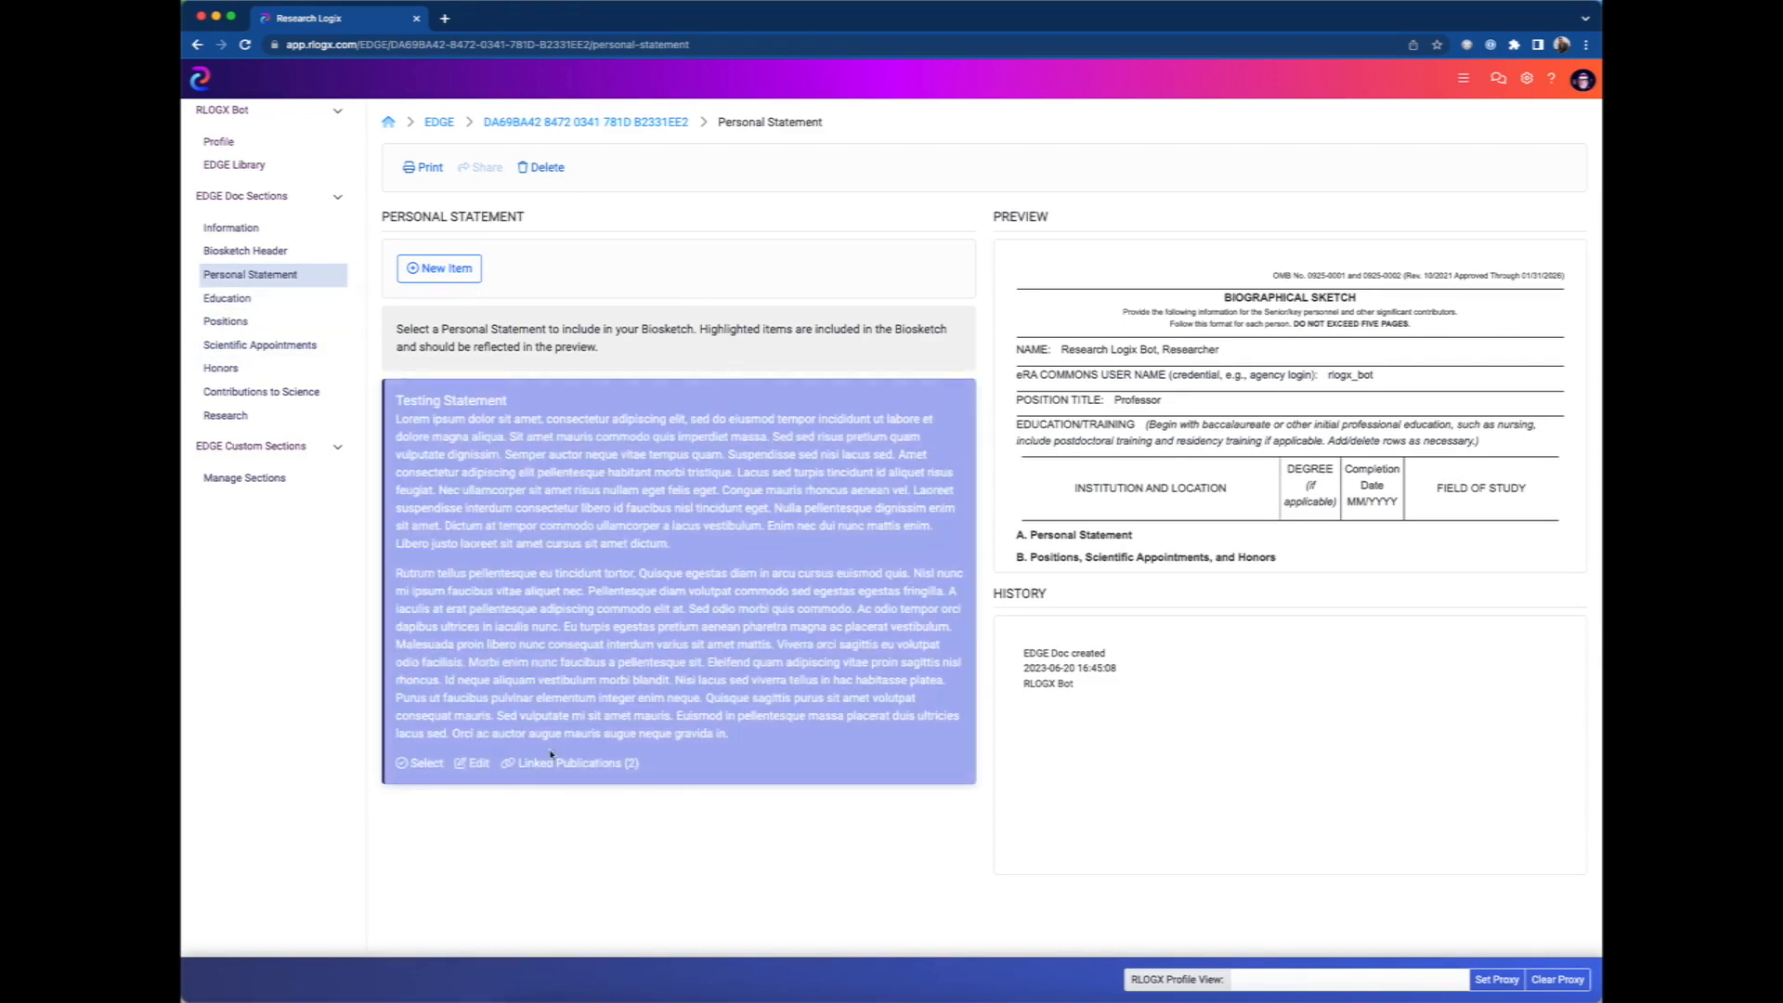
left_click(426, 764)
scroll(1223, 517, "down", 1)
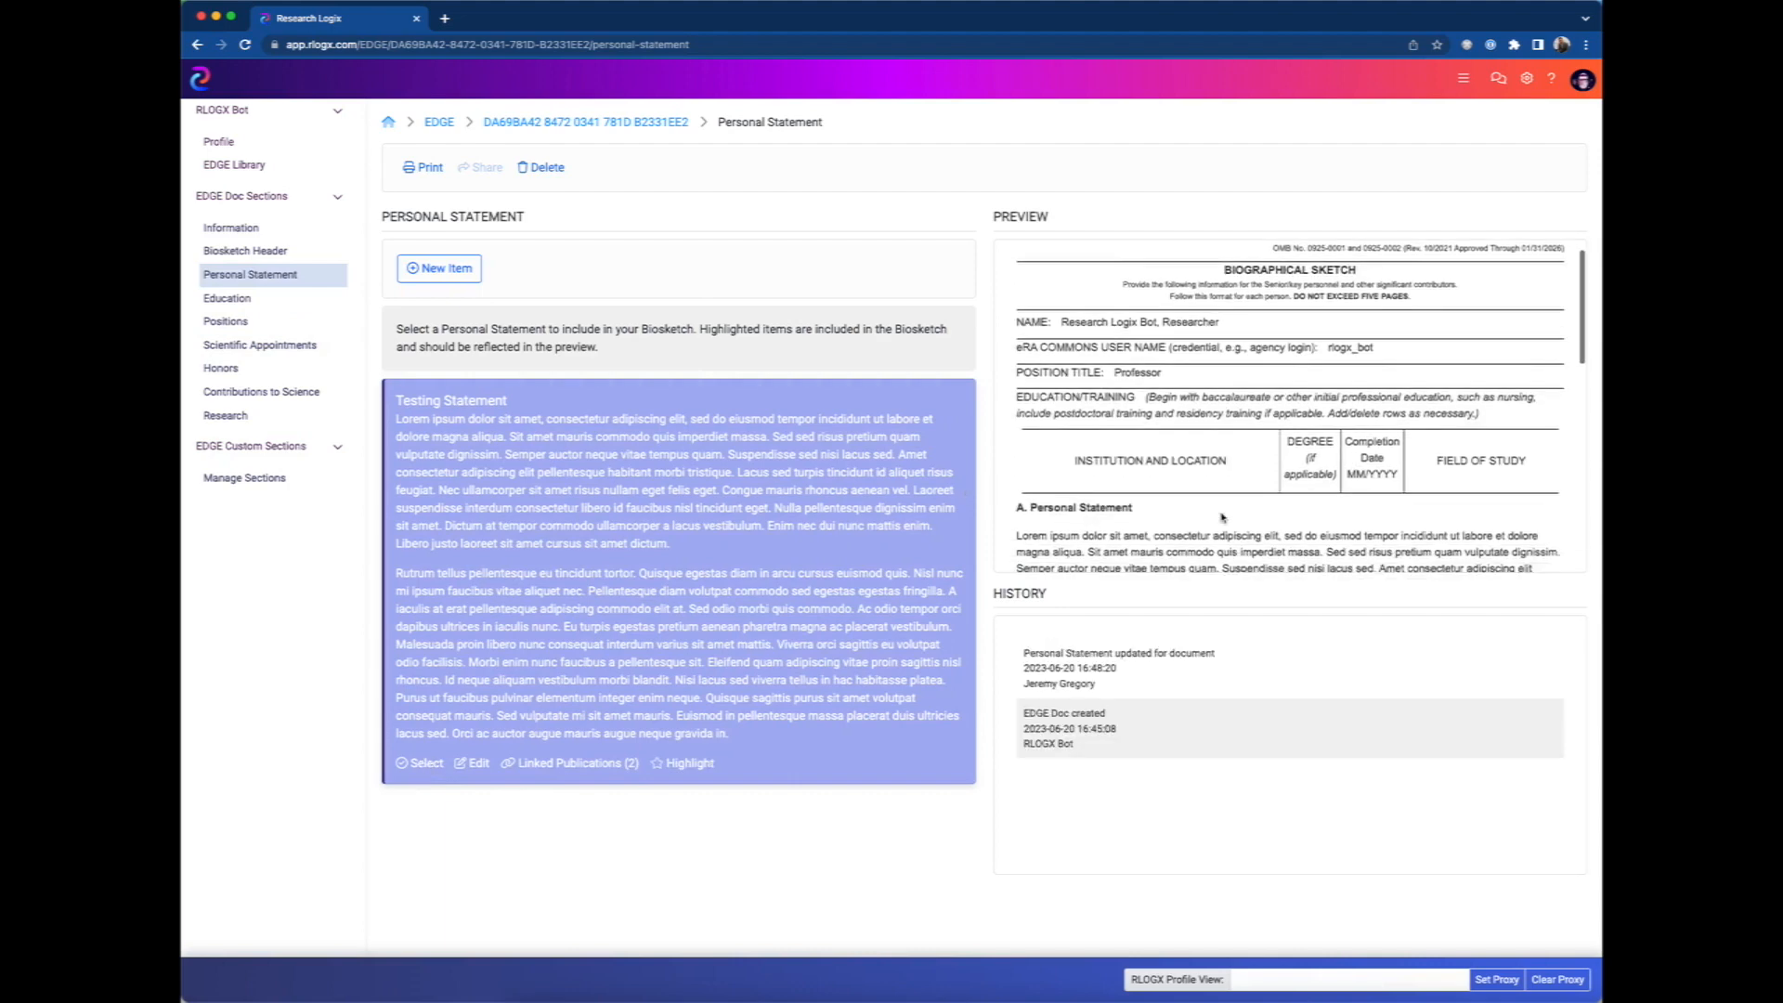
scroll(1217, 511, "down", 2)
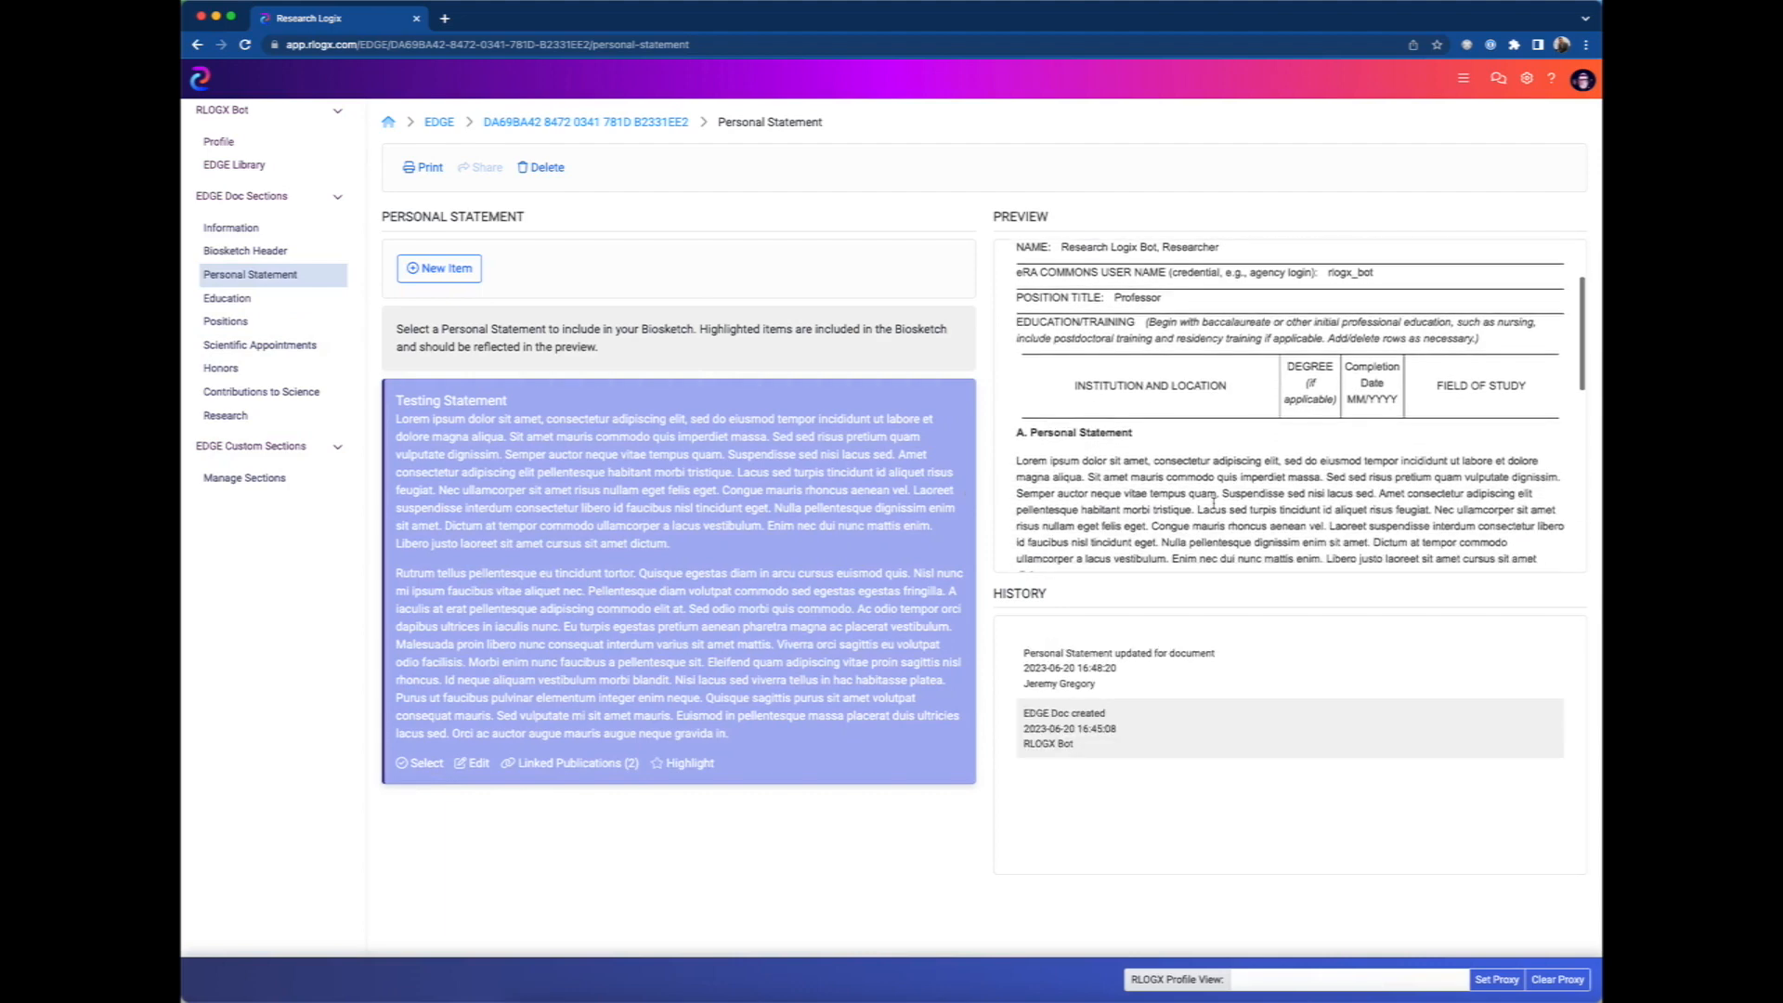
scroll(1214, 503, "down", 2)
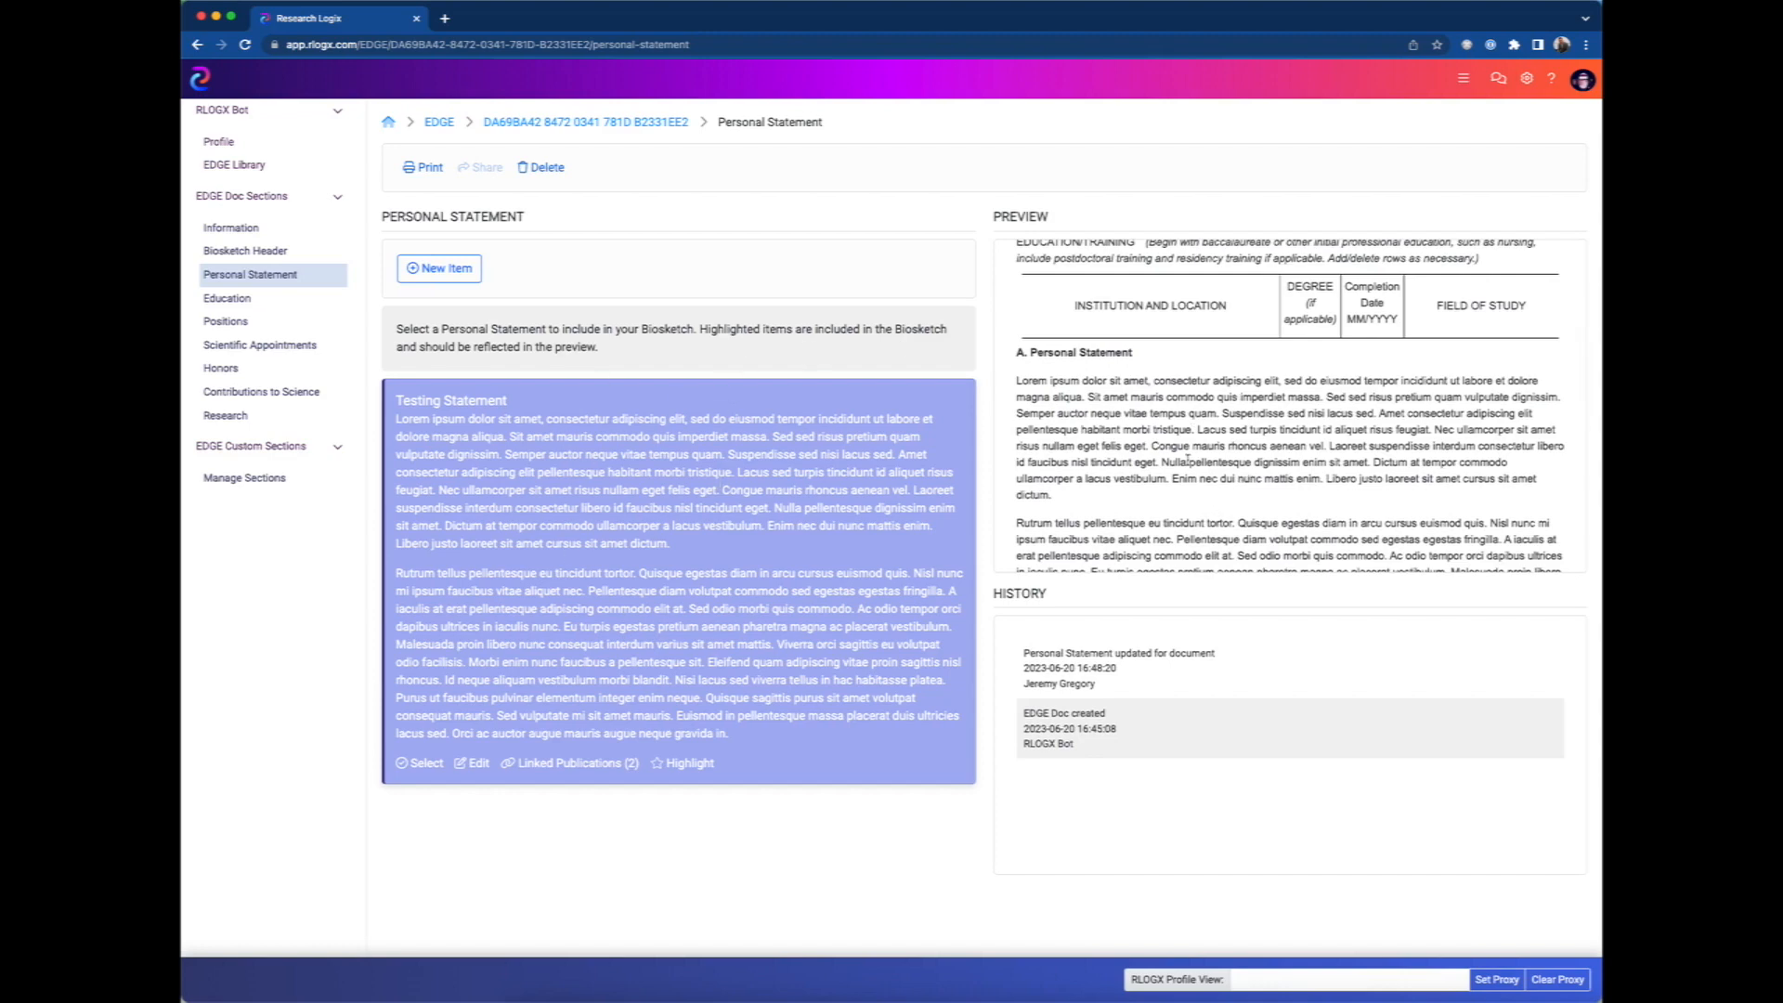
scroll(1188, 460, "down", 3)
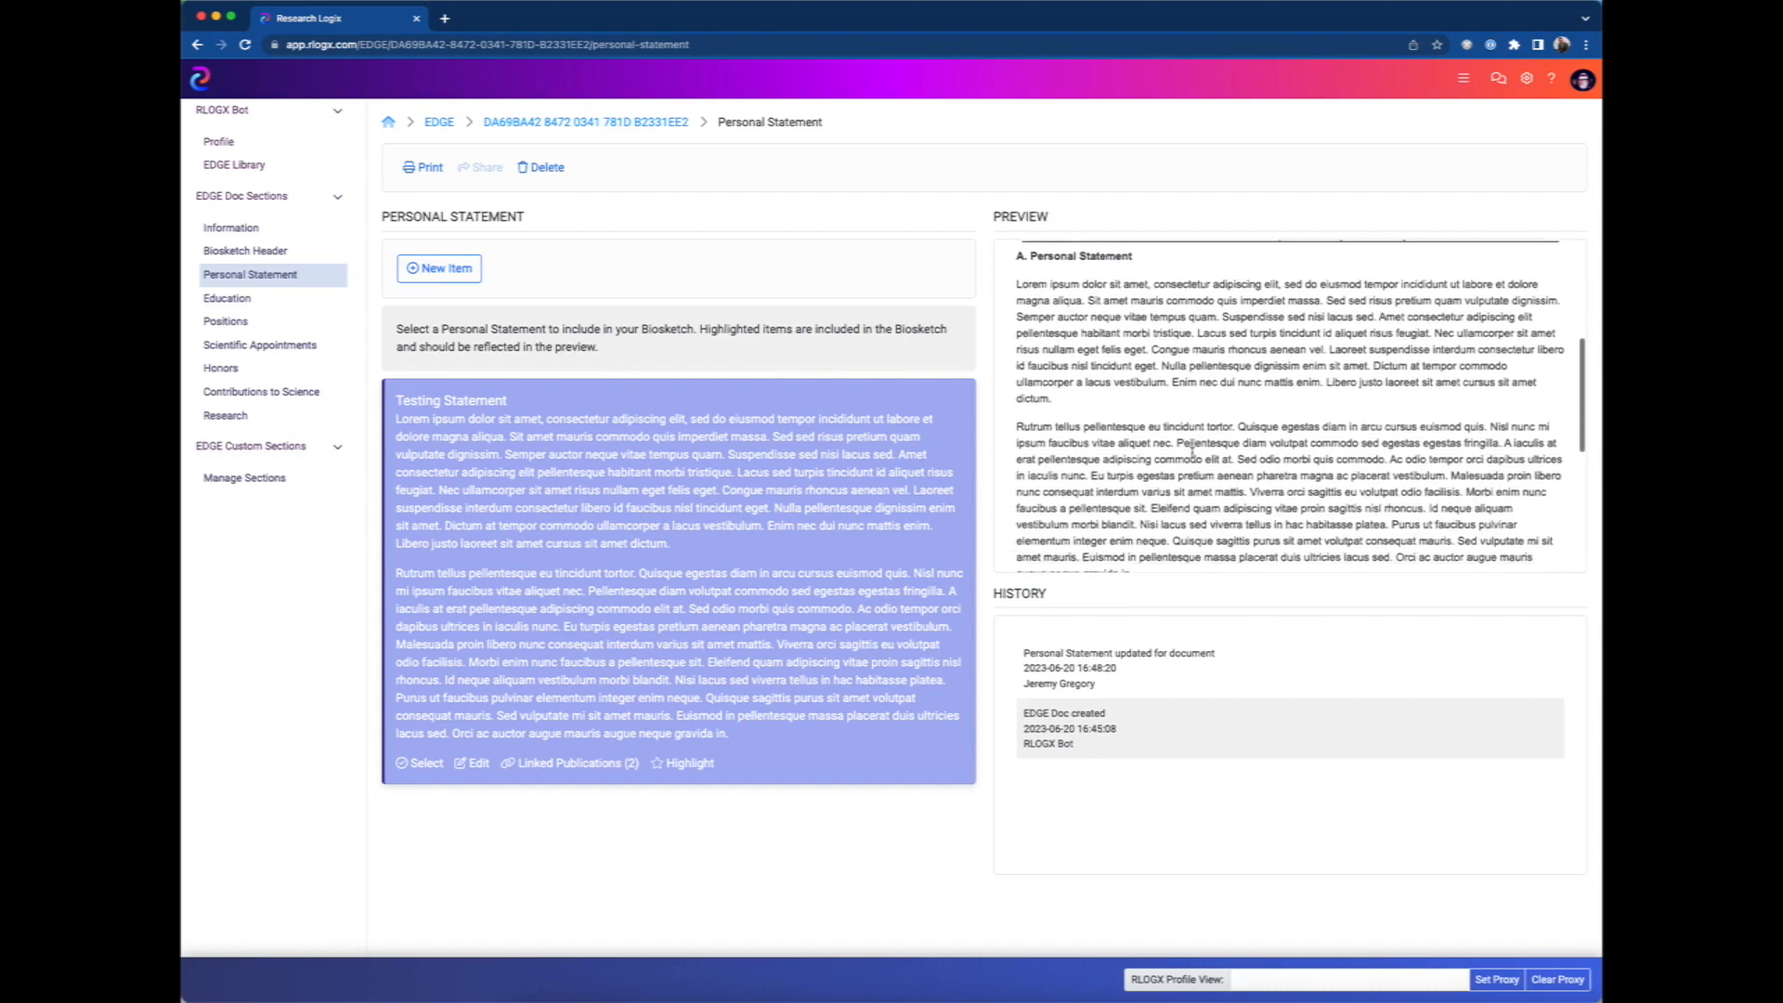
scroll(1193, 452, "down", 6)
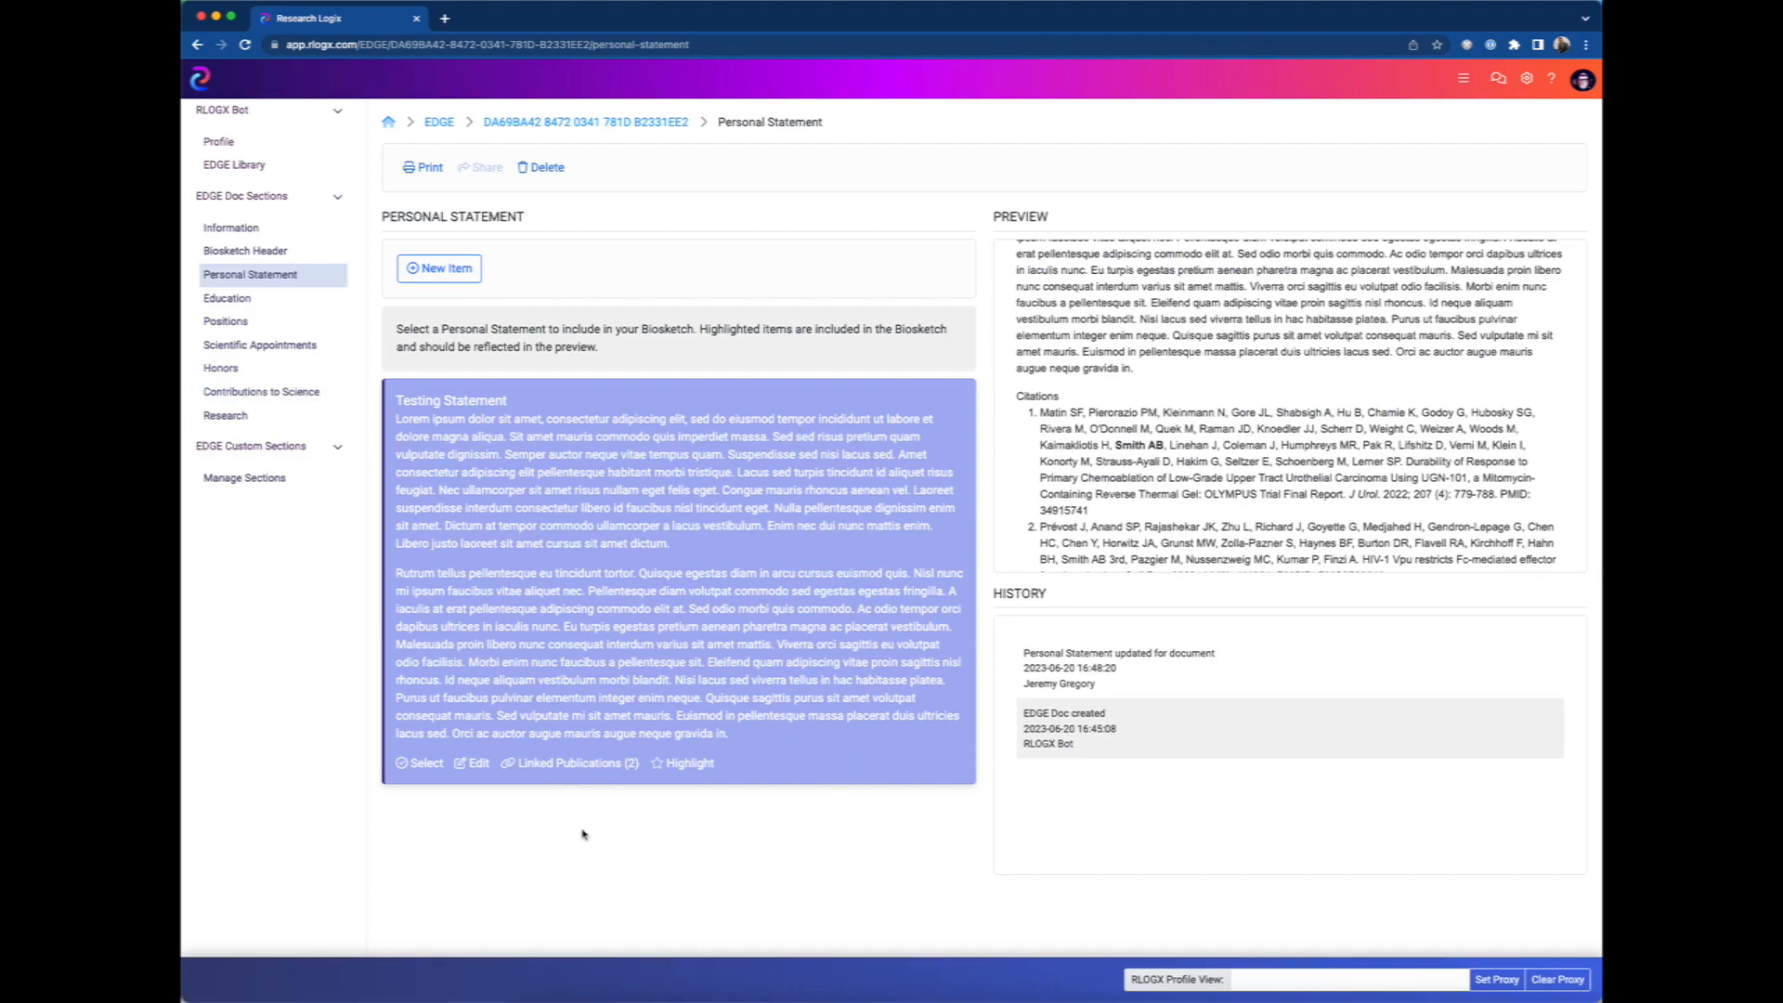
From the personal statement's linked publications, import the PubMed article "Small CD4 Mimetics Prevent HIV-1 Uninfected Bystander CD4 + T Cell Killing" into the library.
left_click(572, 765)
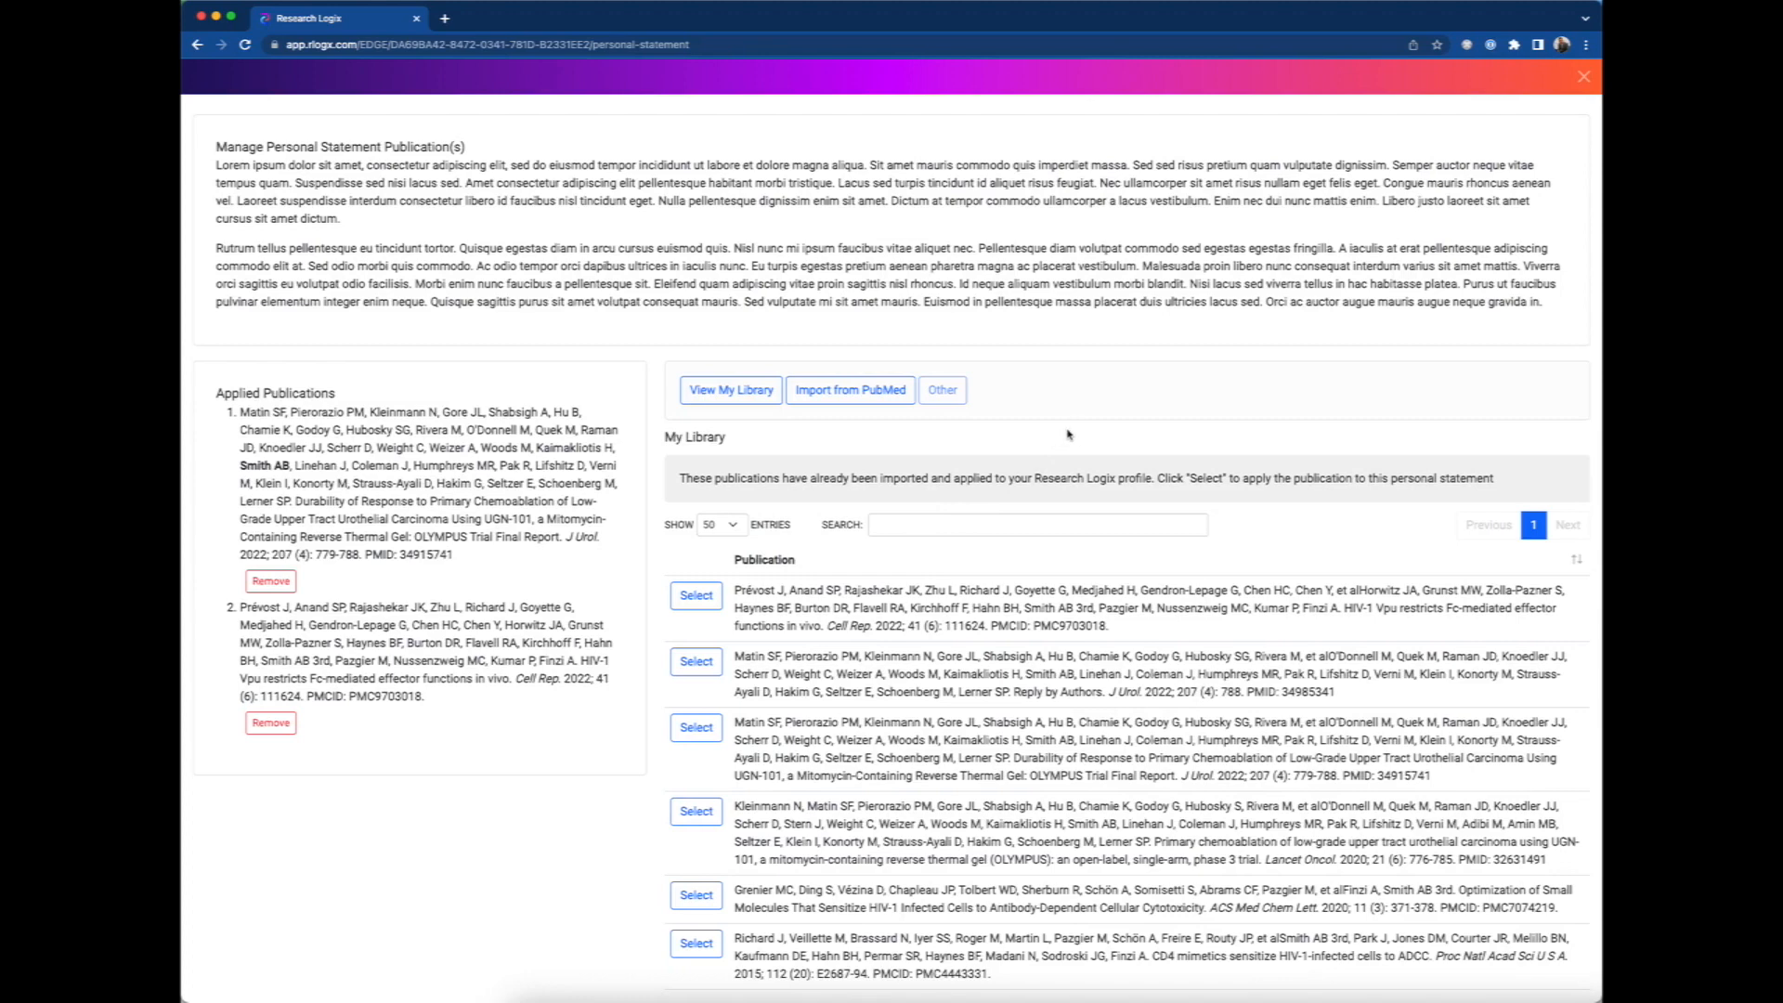
left_click(825, 394)
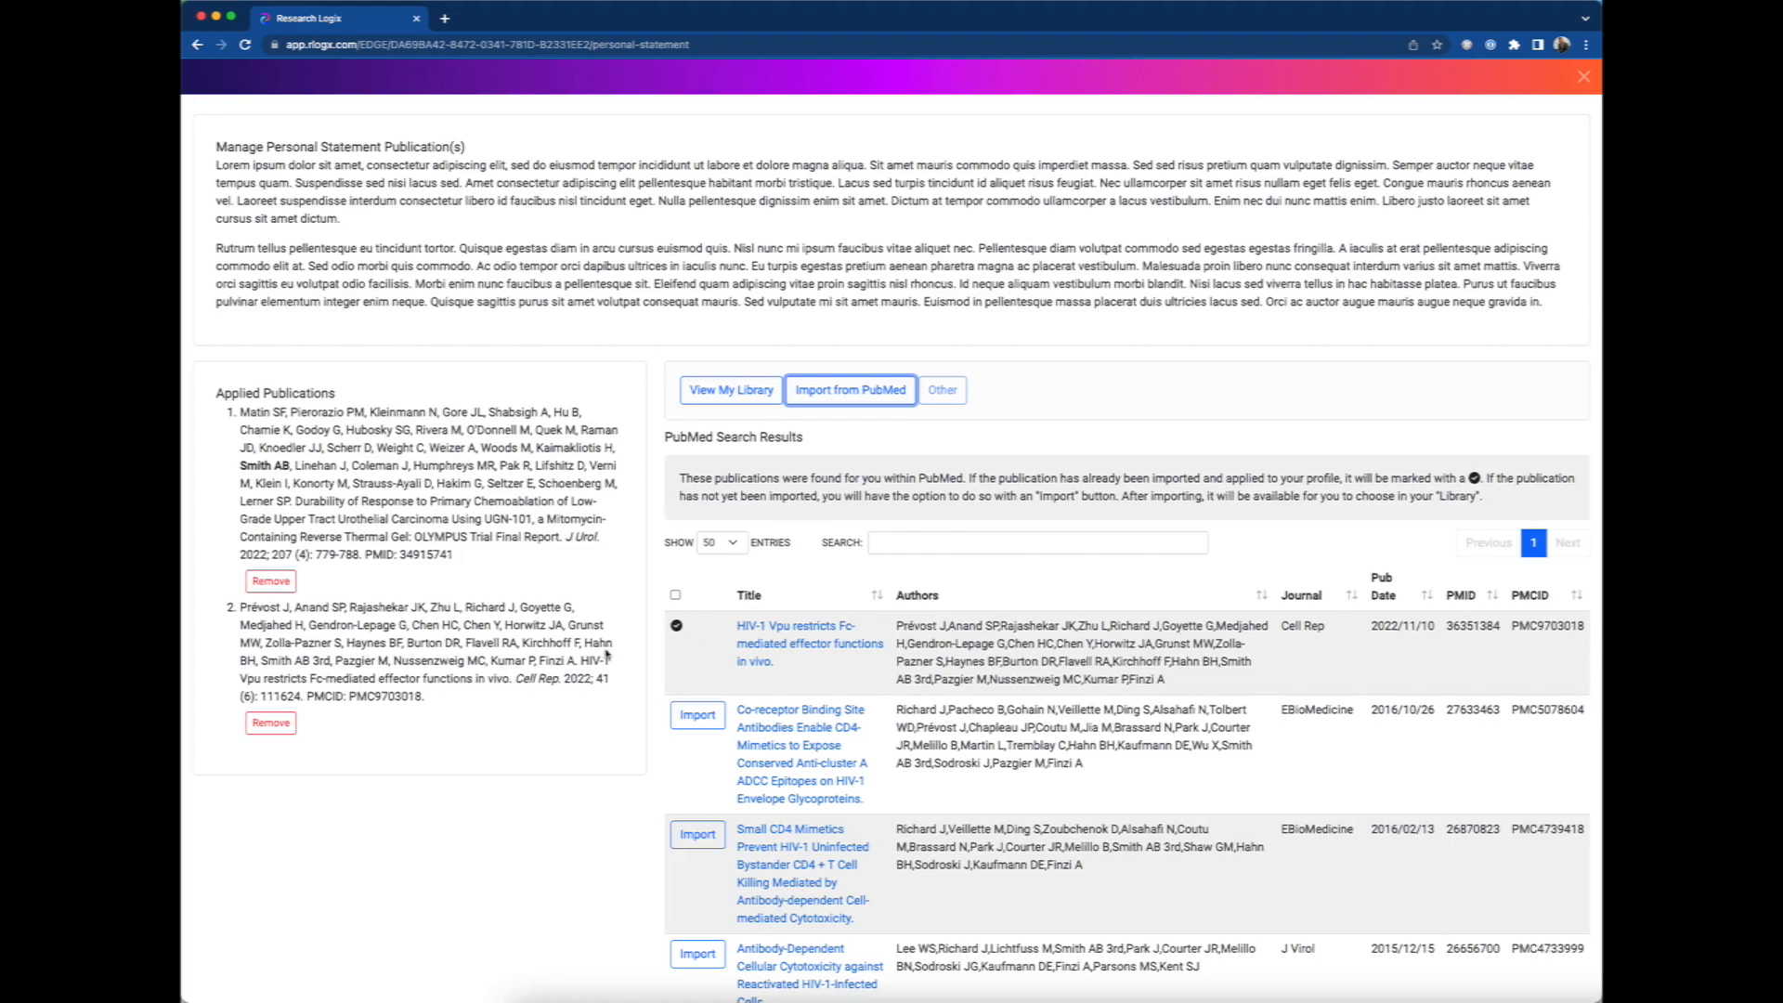
left_click(701, 839)
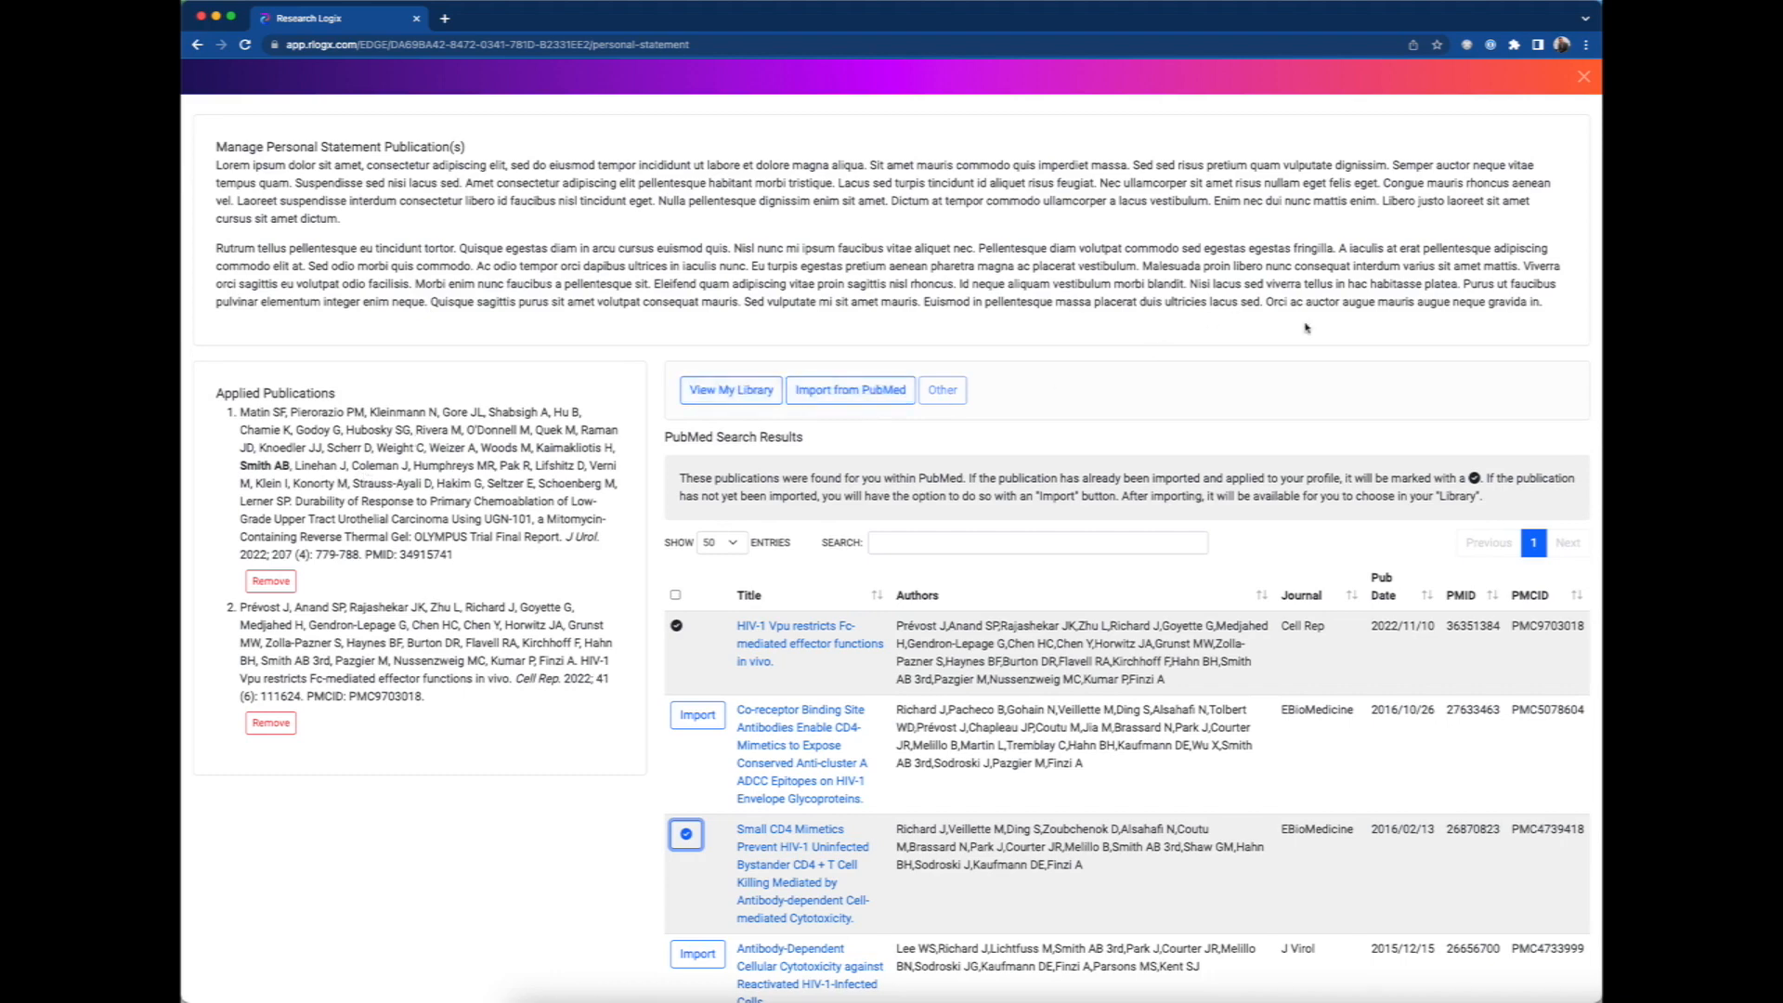
left_click(1581, 83)
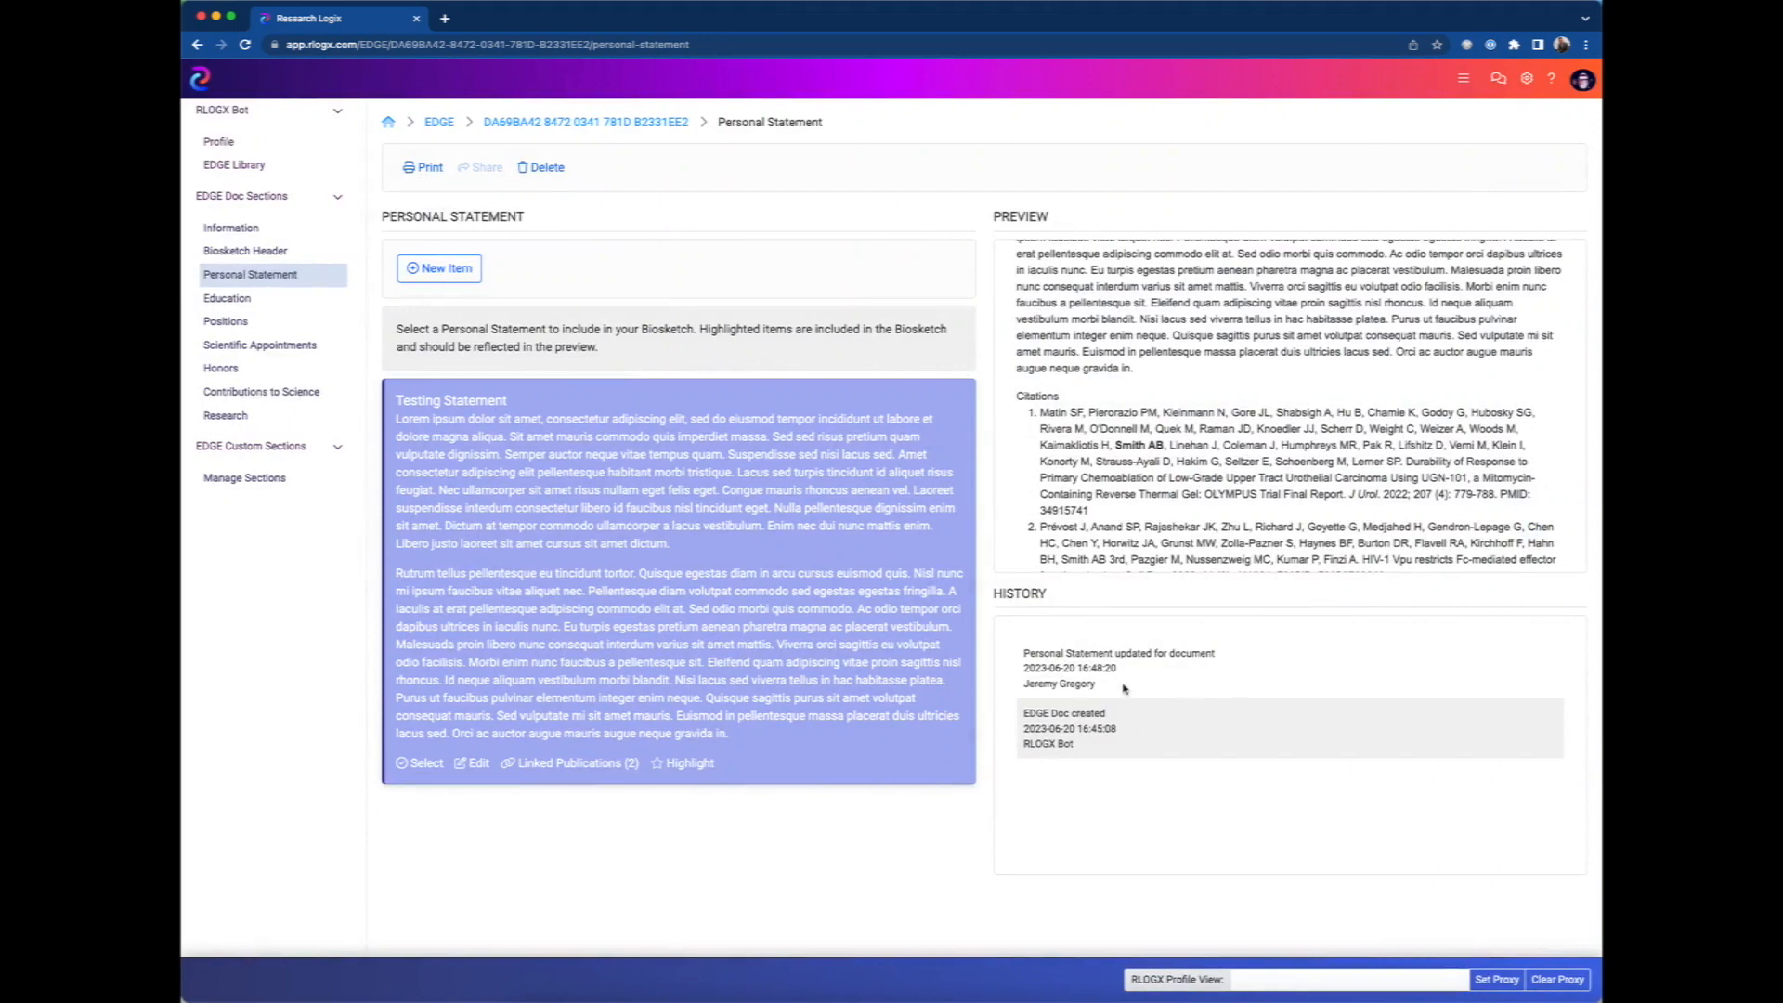
Include the ACME University and Massachusetts Institute of Technology education items in the biosketch and check the preview.
left_click(239, 301)
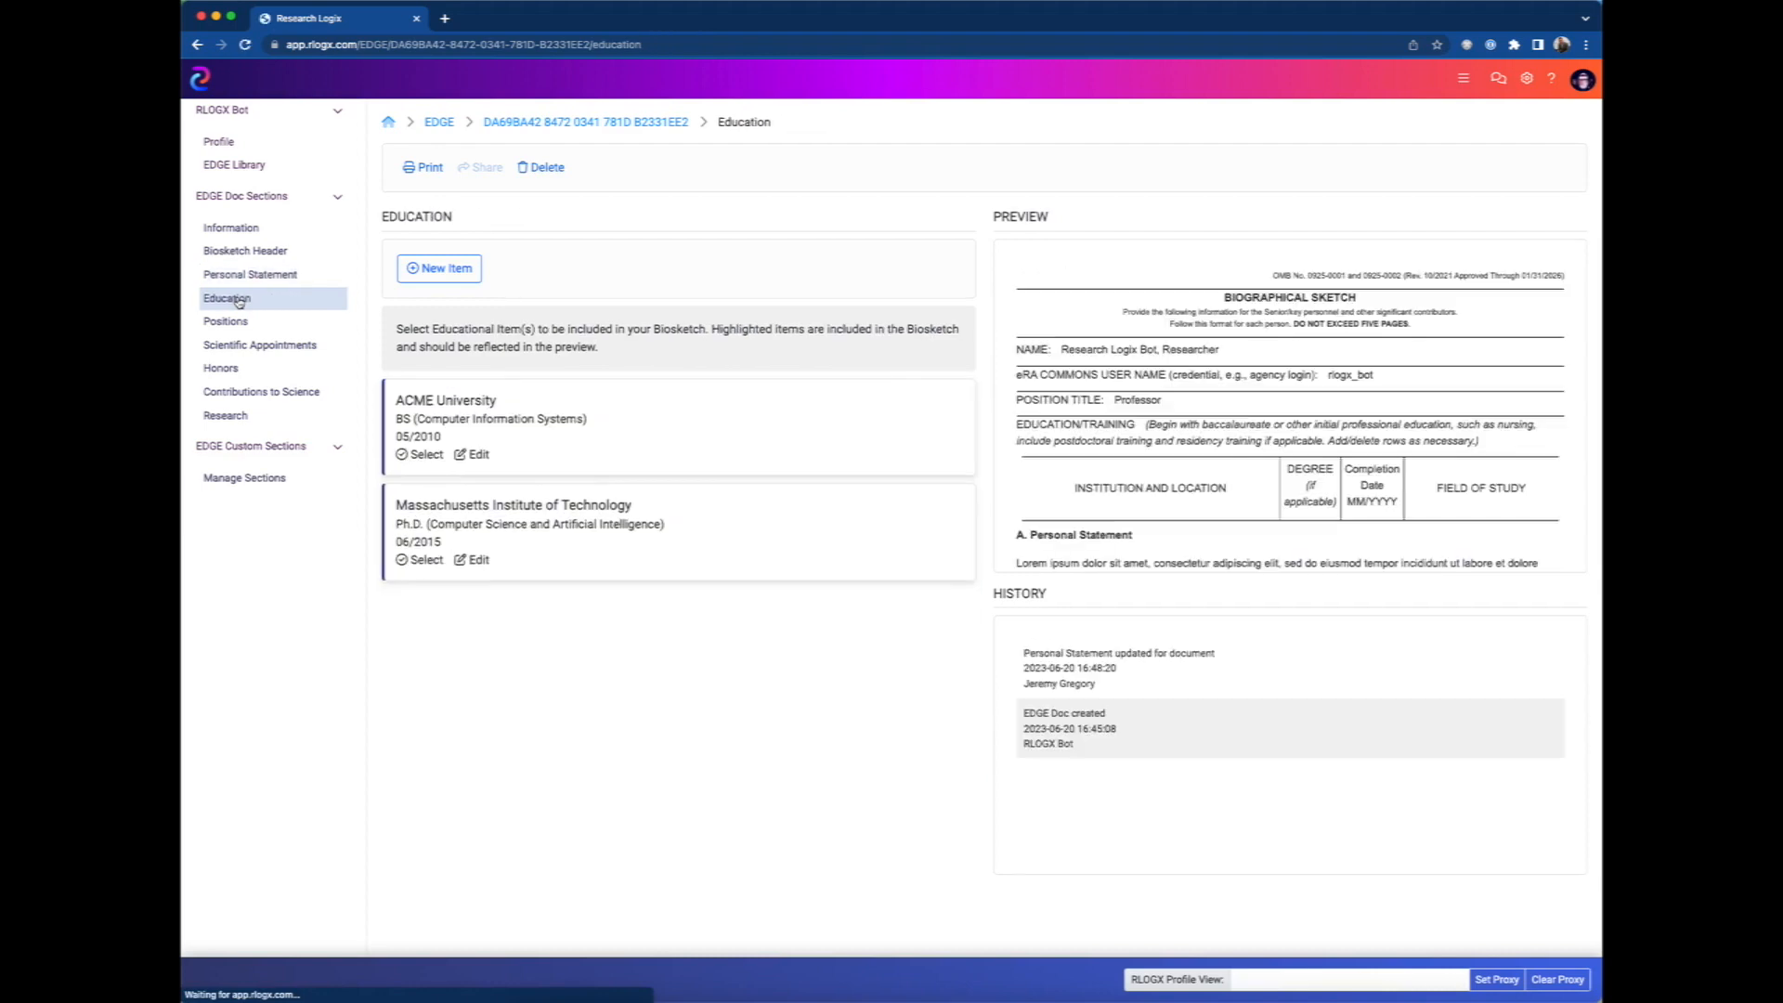
left_click(402, 454)
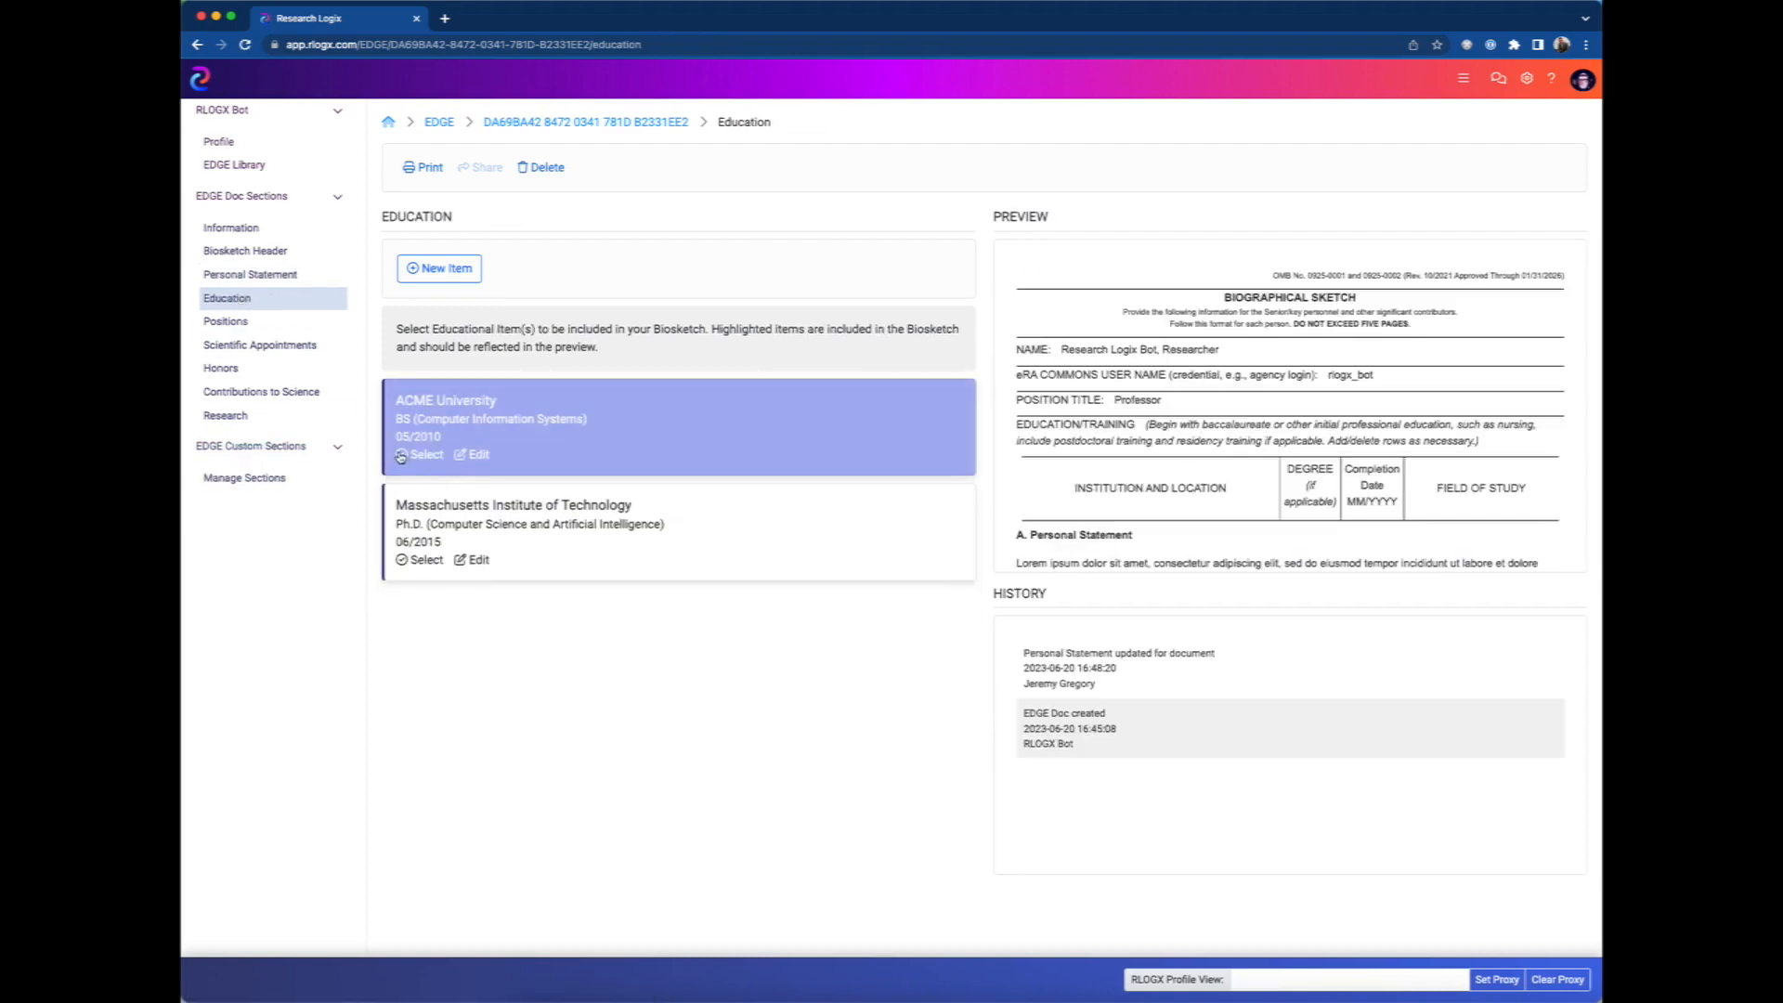
left_click(401, 559)
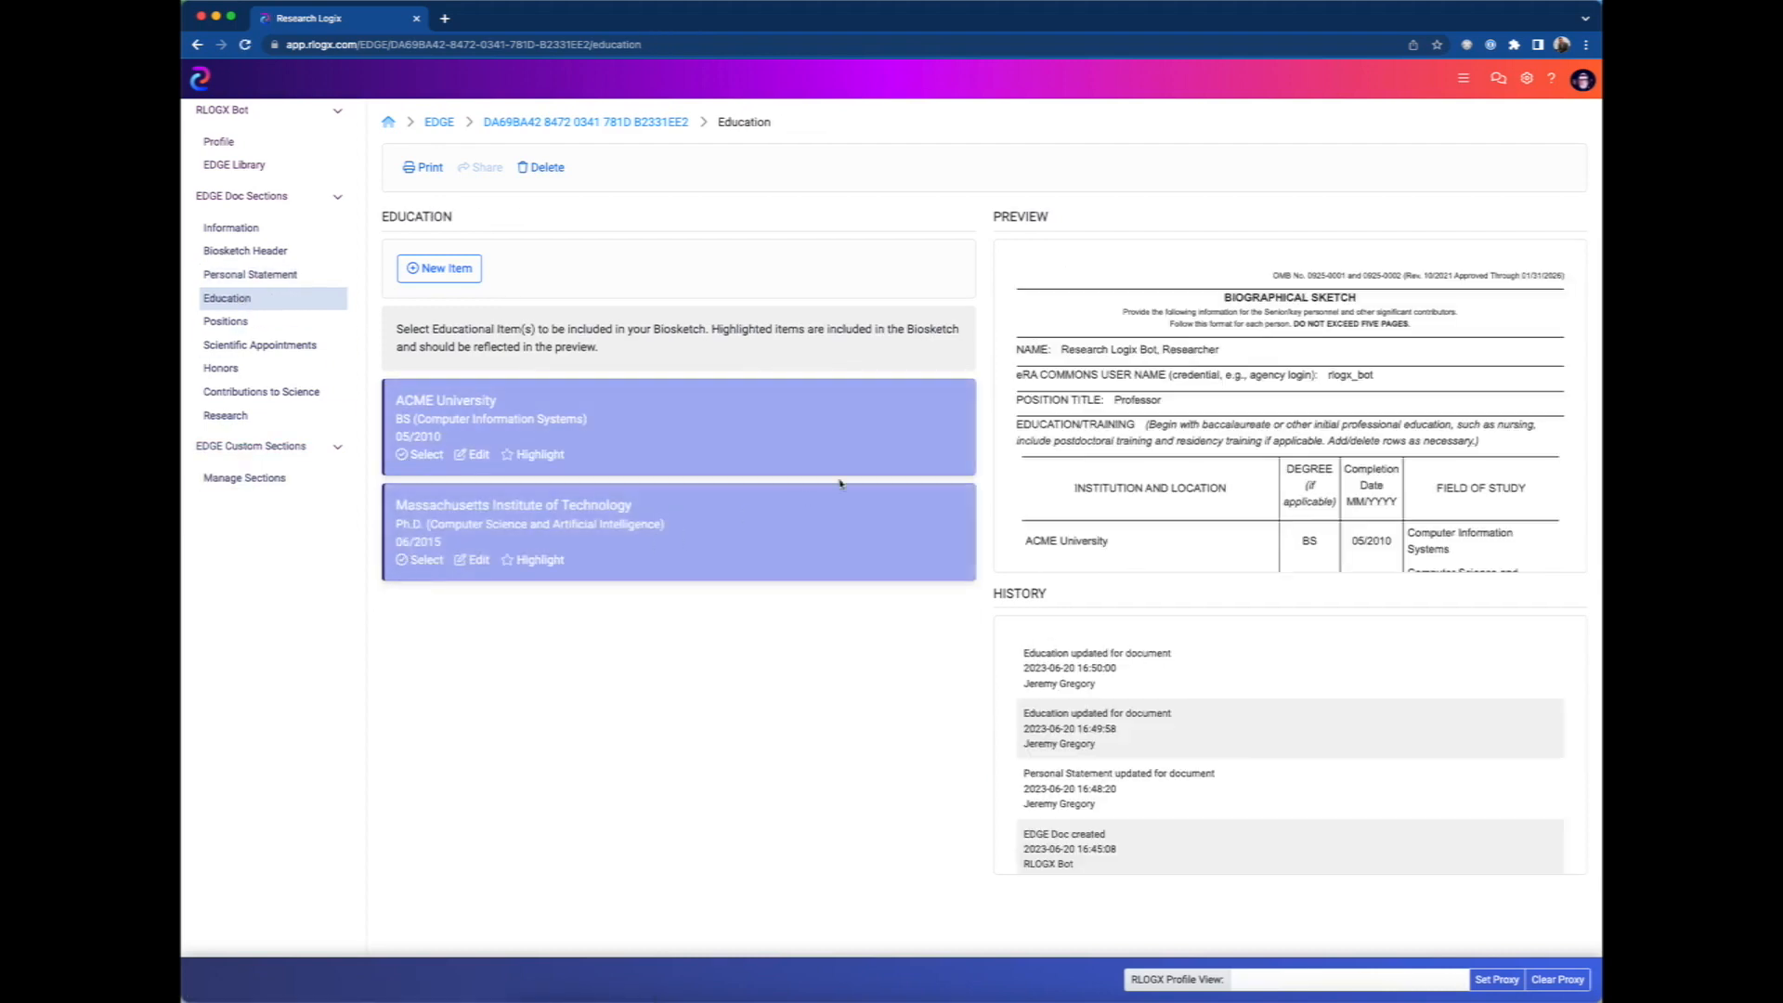
scroll(1096, 529, "down", 3)
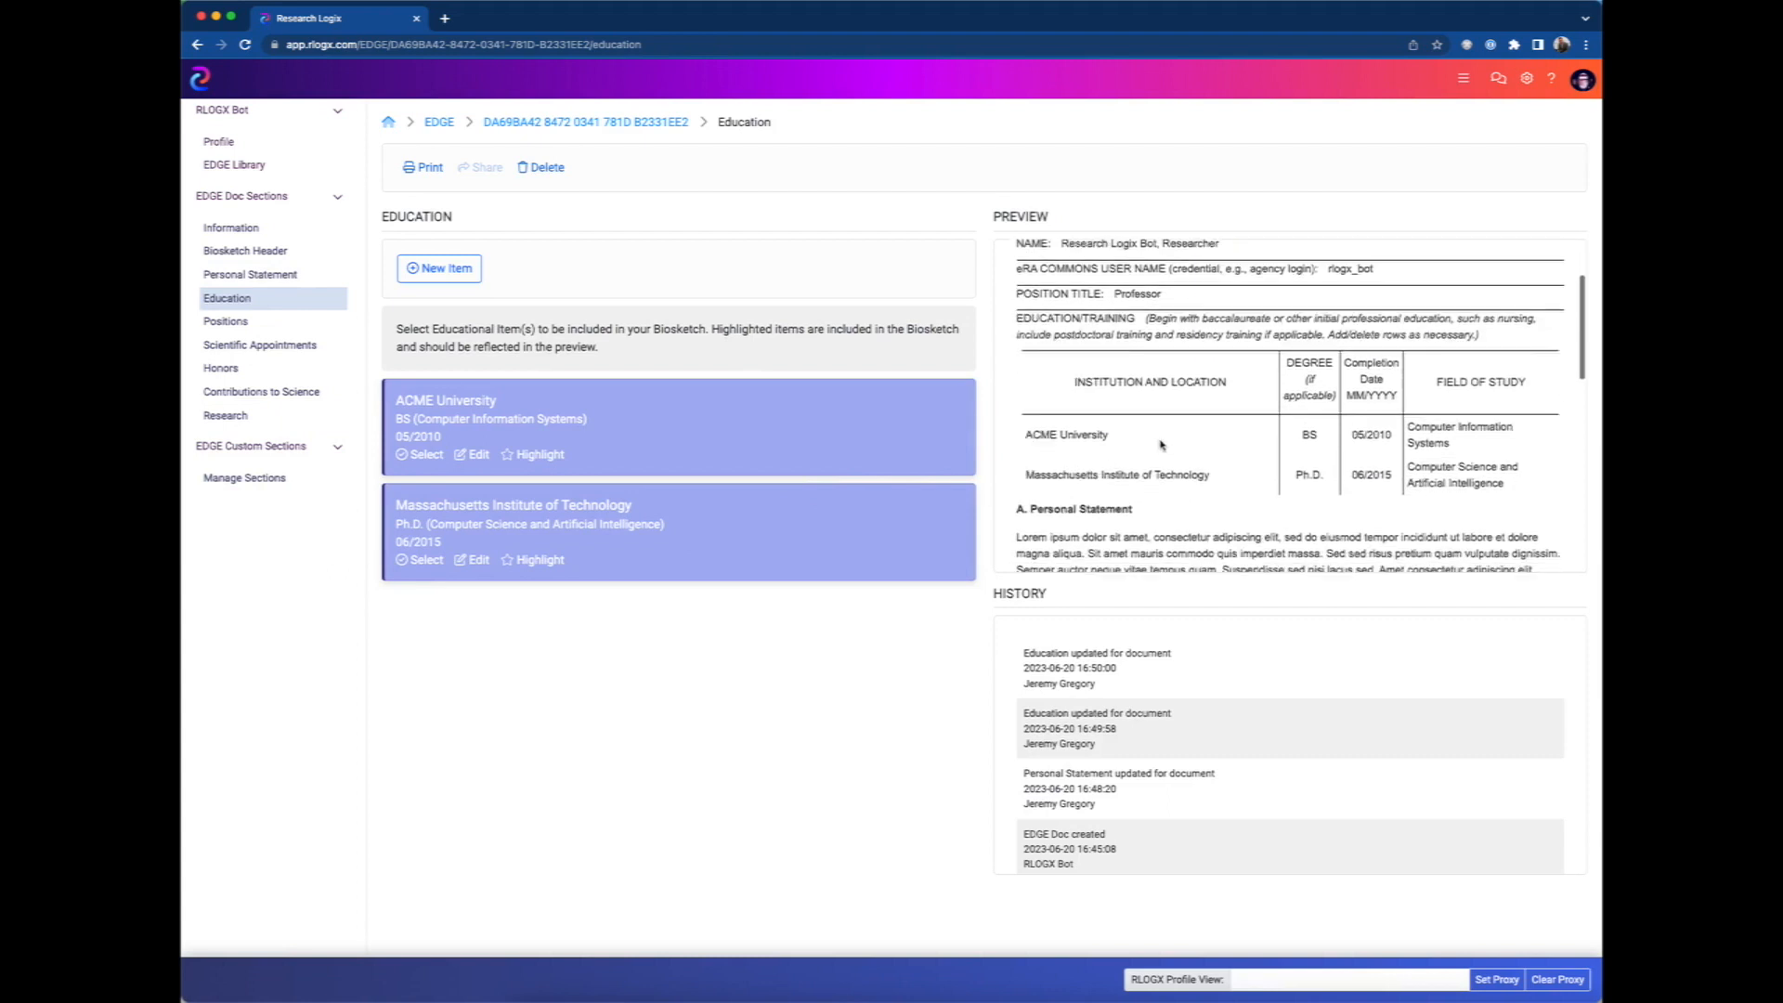
Include the Developer and Research Information System Manager positions in the biosketch.
left_click(226, 321)
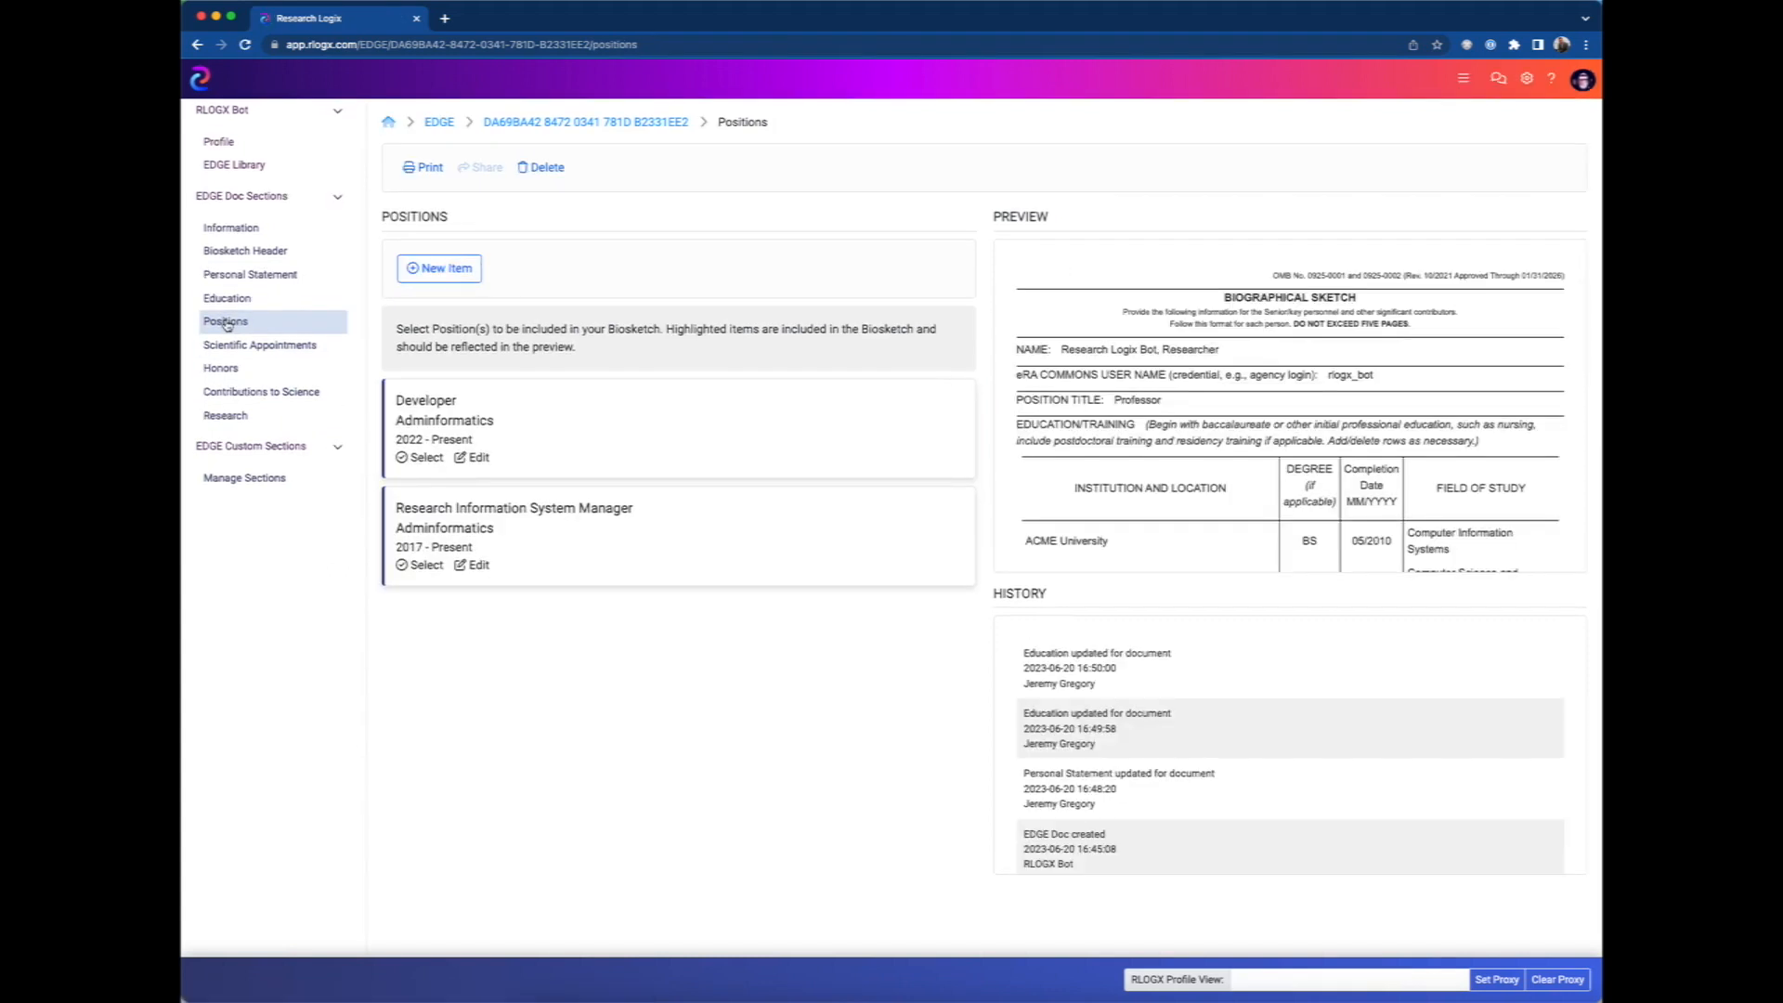
left_click(479, 403)
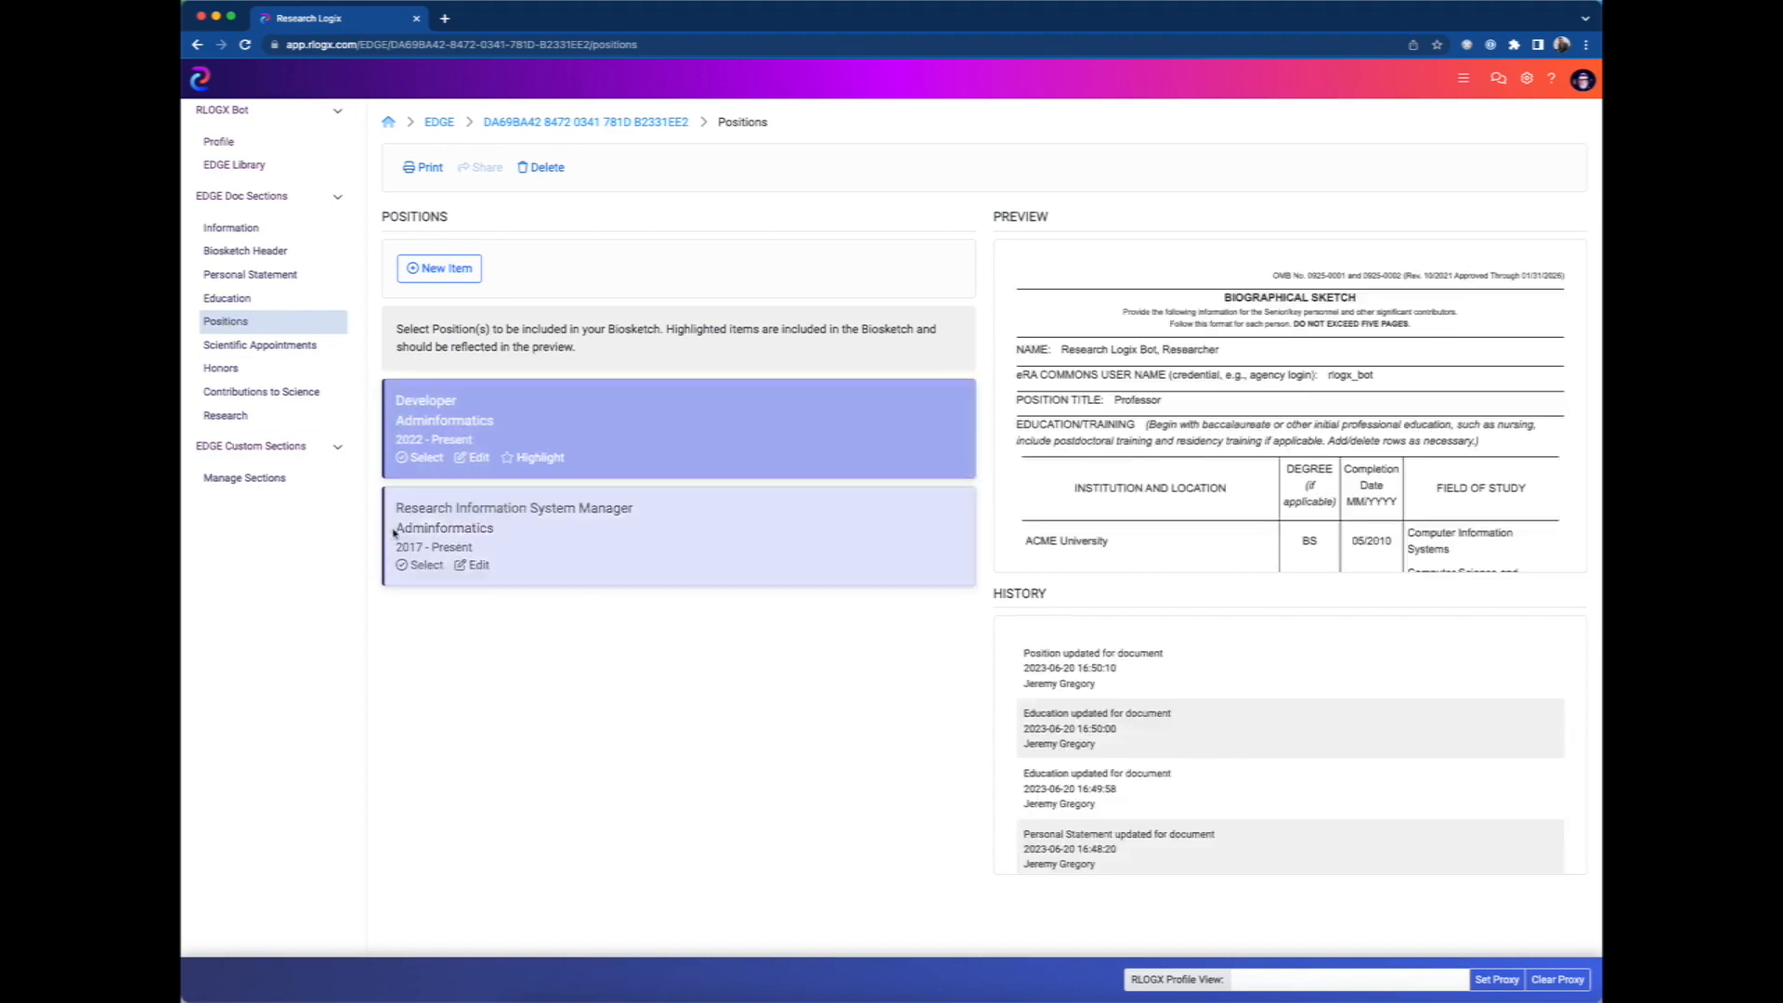
left_click(401, 567)
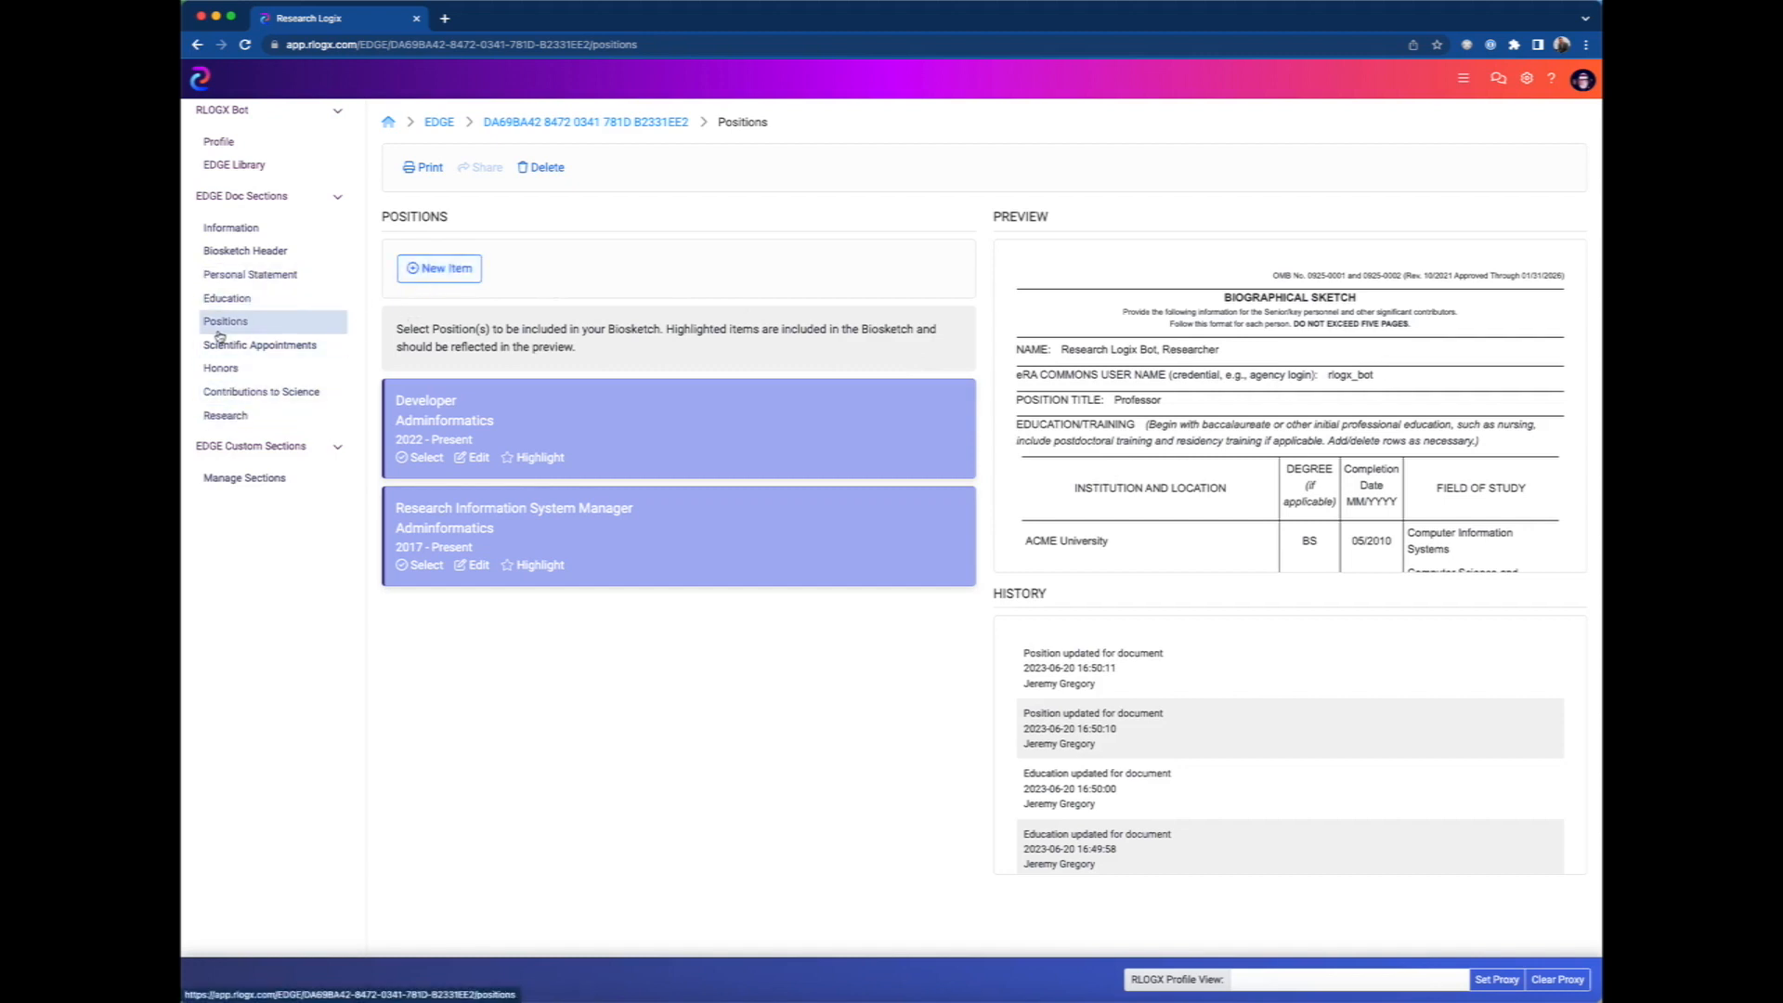
Start a new position item named "My Test Position" with employer ACME and begin date 2022, leaving the end date empty.
left_click(460, 270)
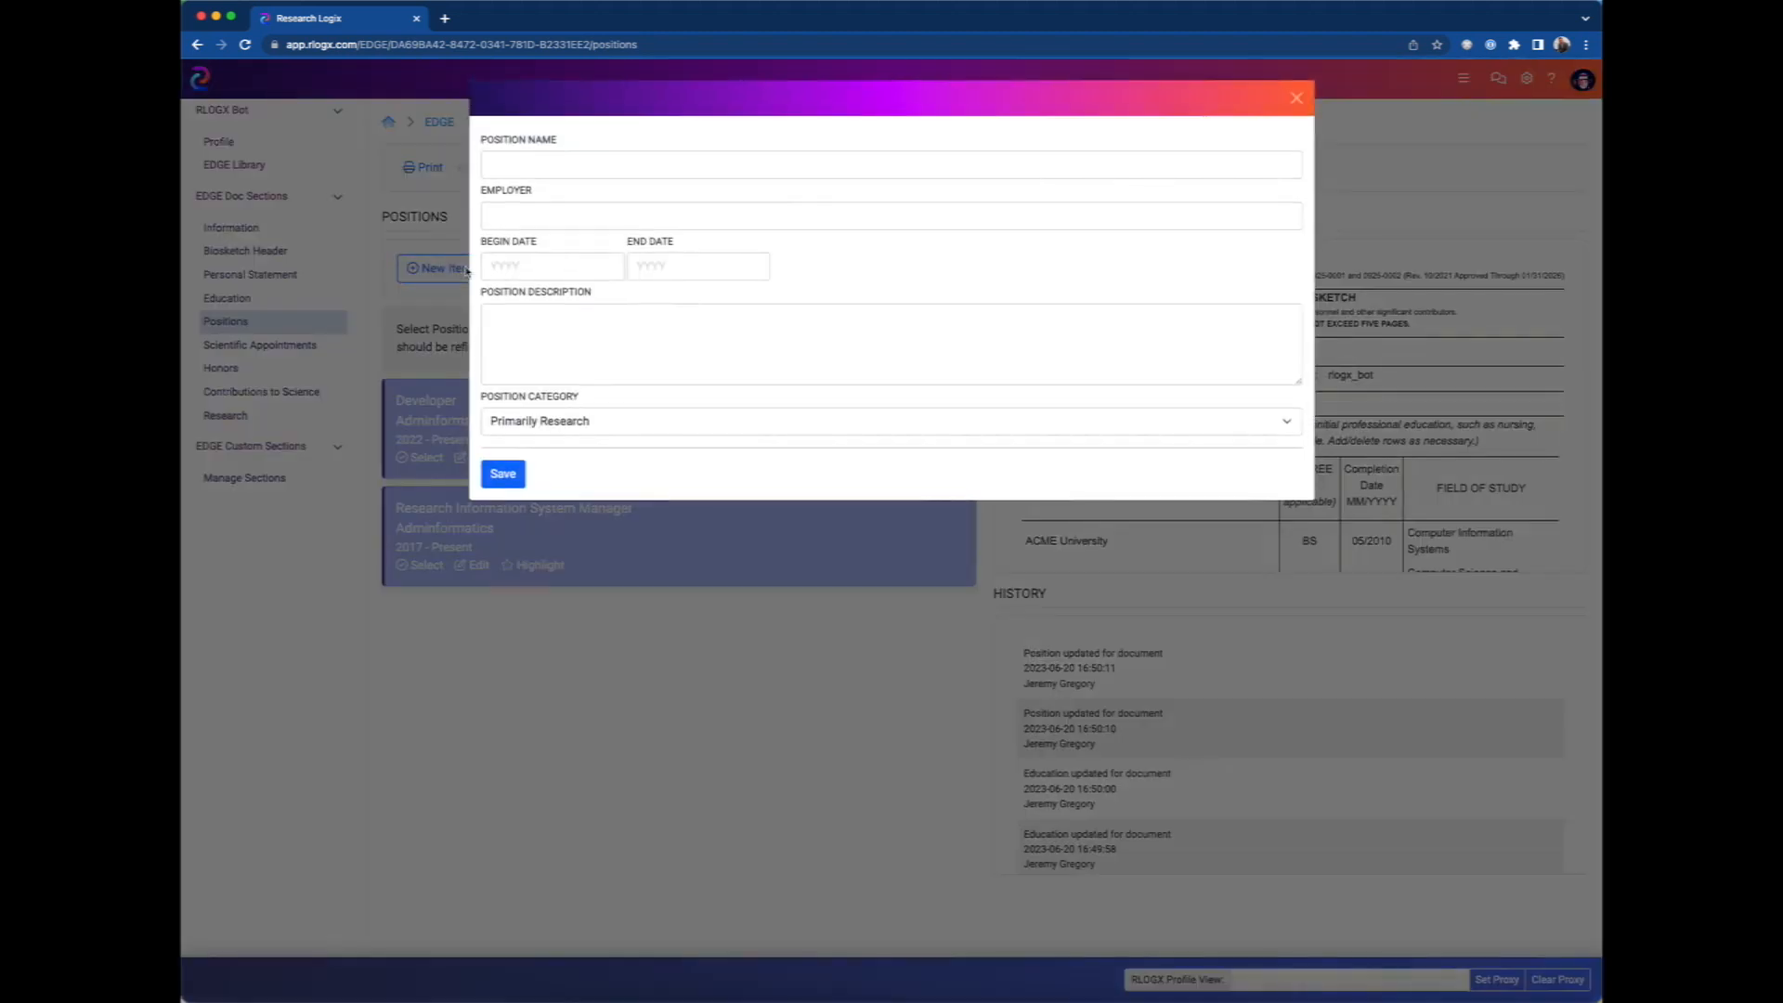
left_click(538, 159)
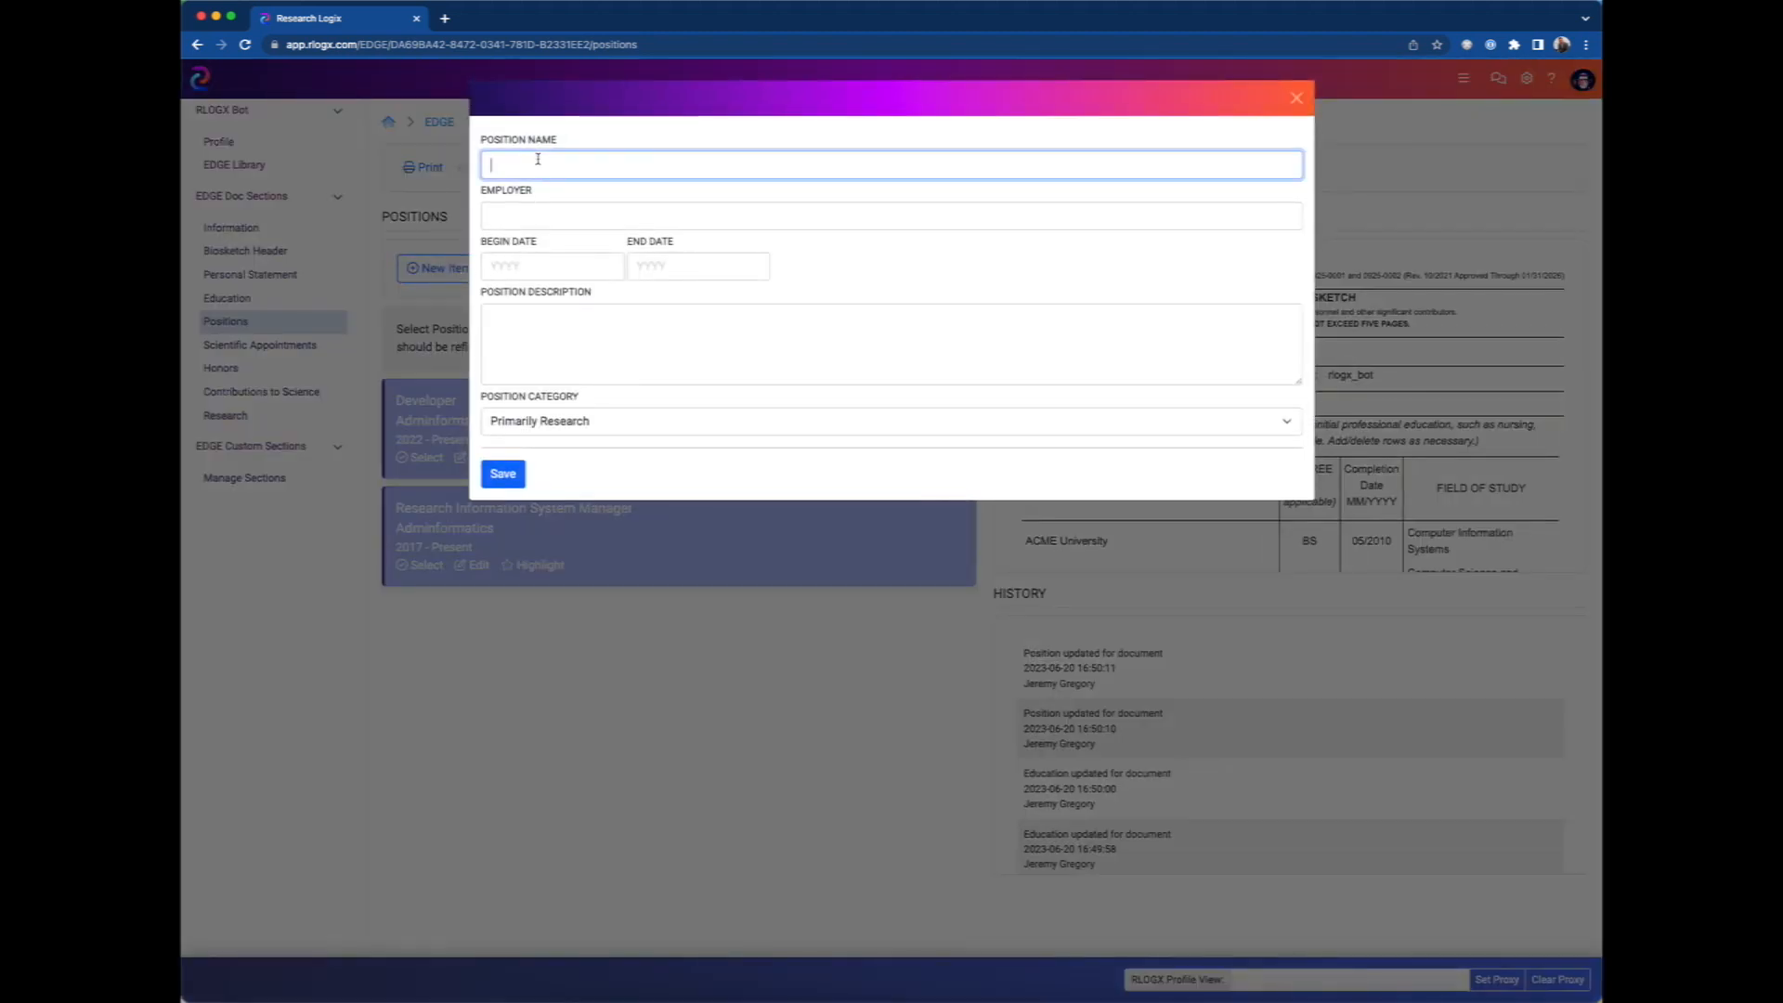
type("My Test Position")
key("Tab")
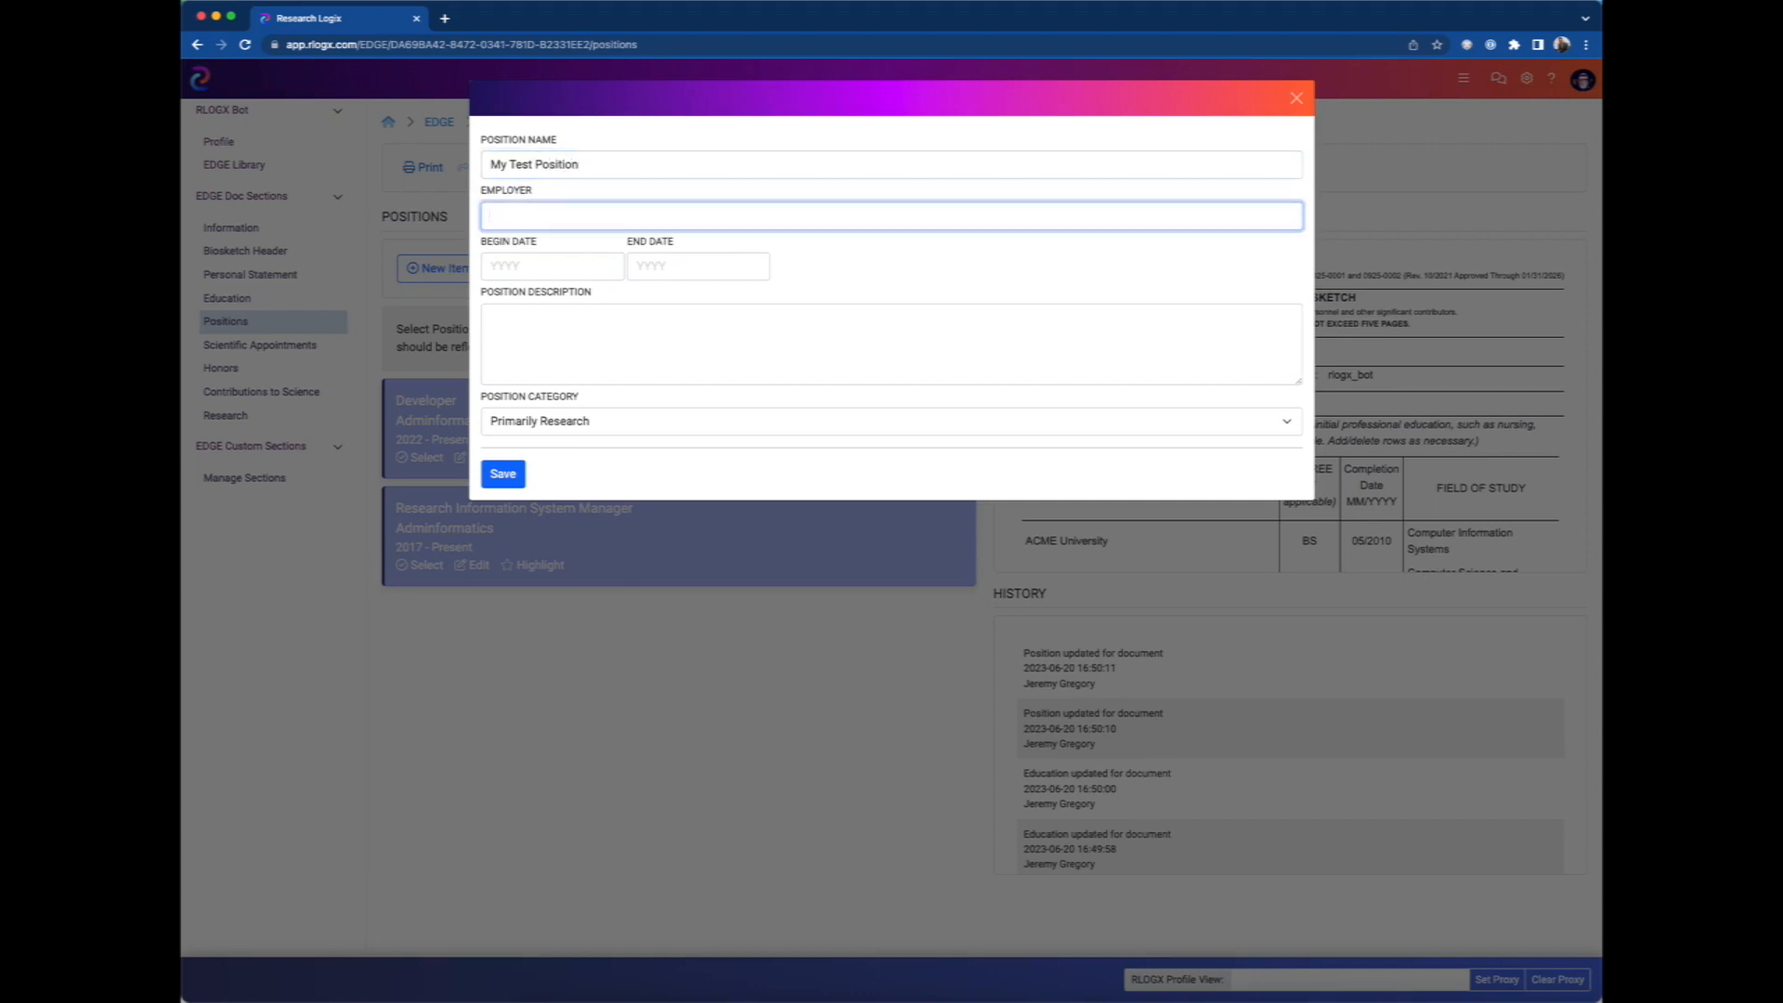
type("ACME")
key("Tab")
type("20")
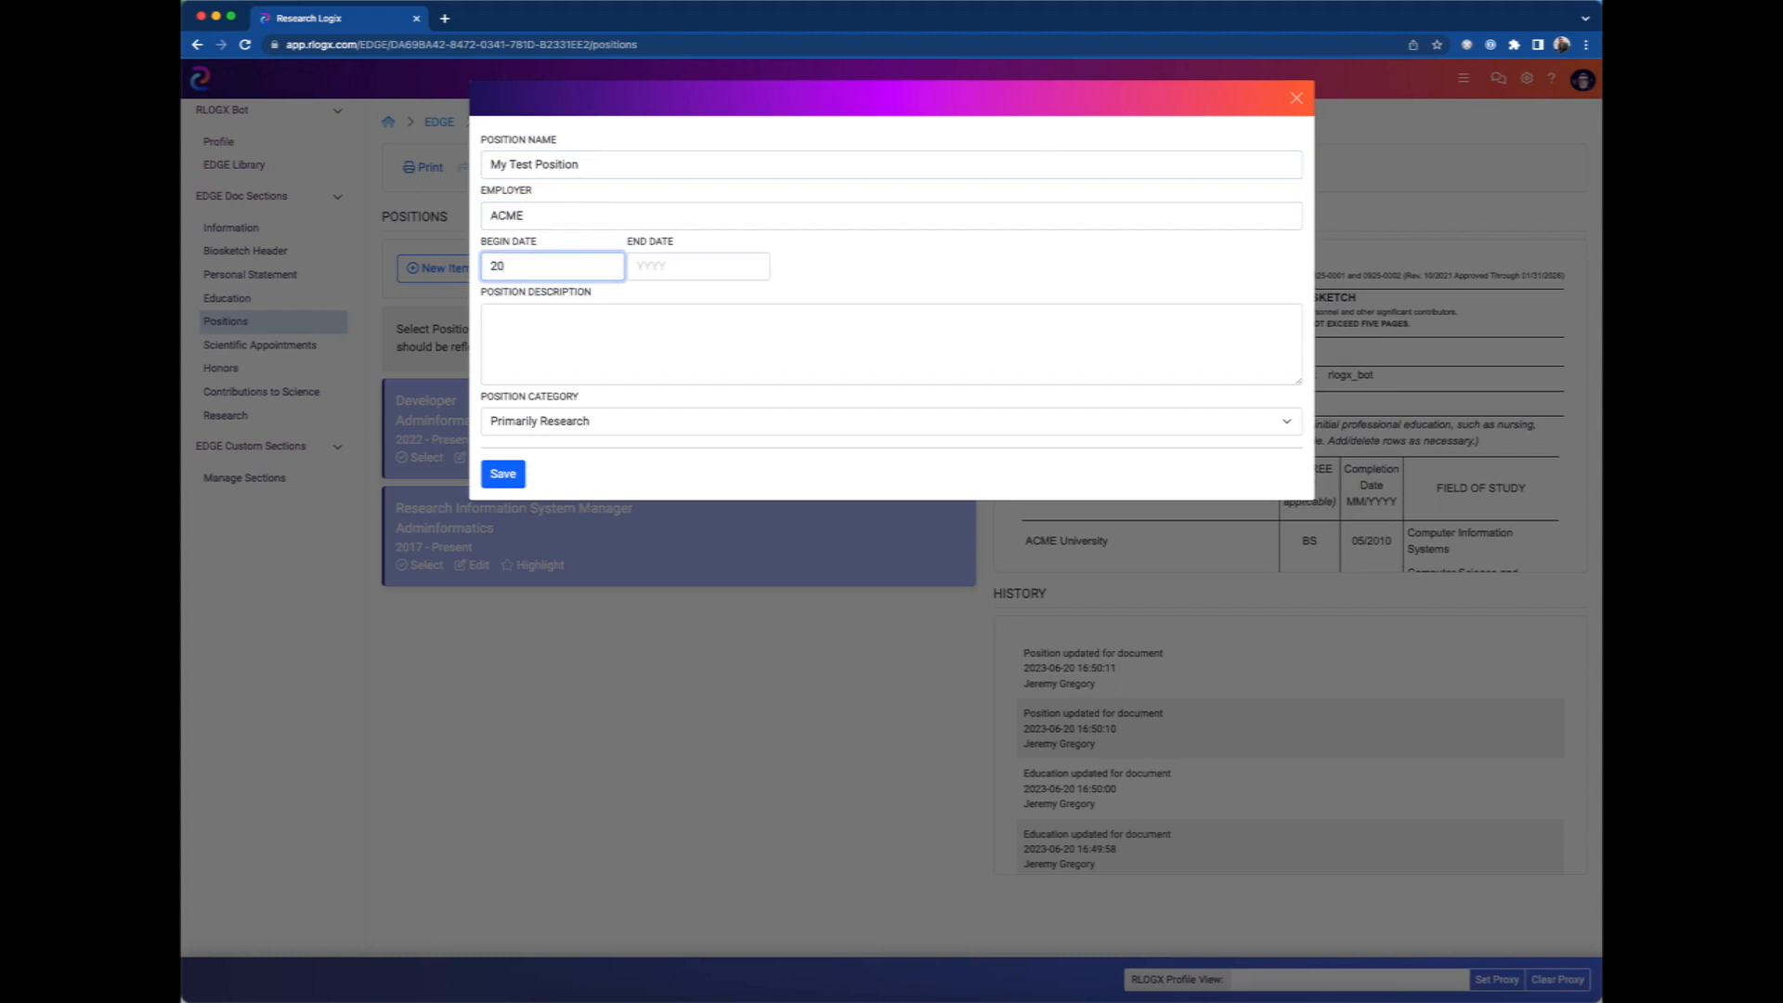
type("22")
key("Tab")
type("2")
key("BackSpace")
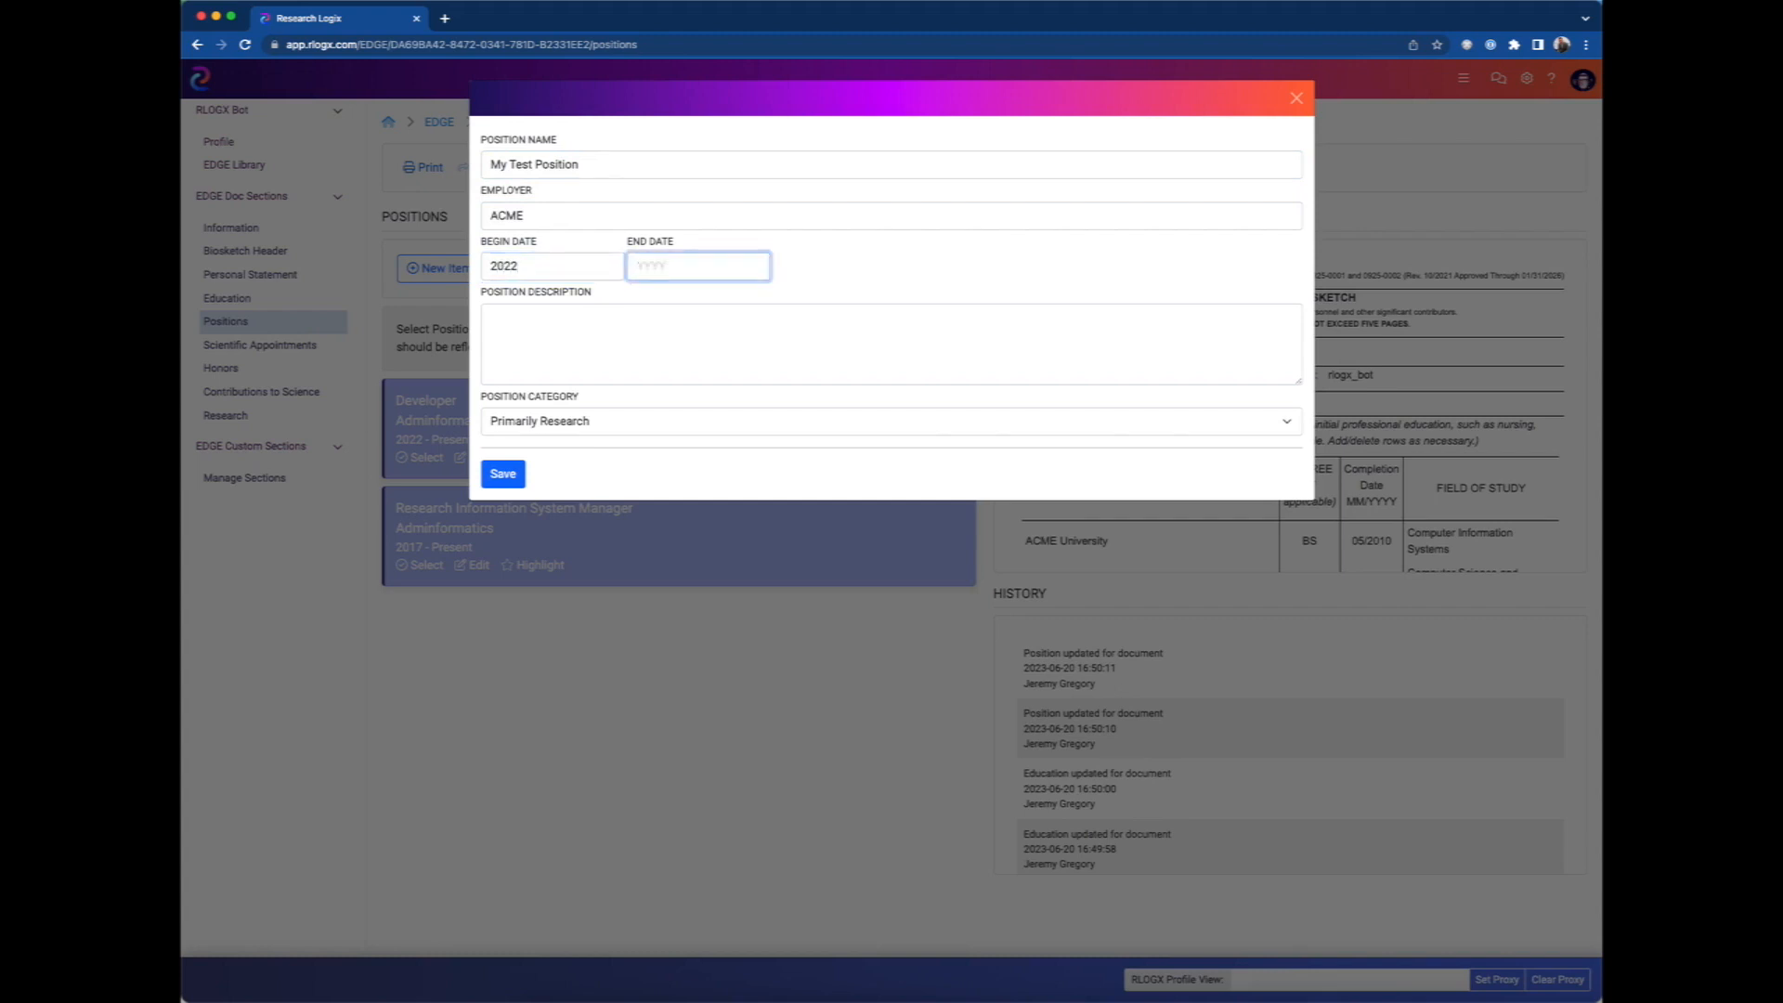
Describe the new position as "This is a test position" and save it.
left_click(577, 333)
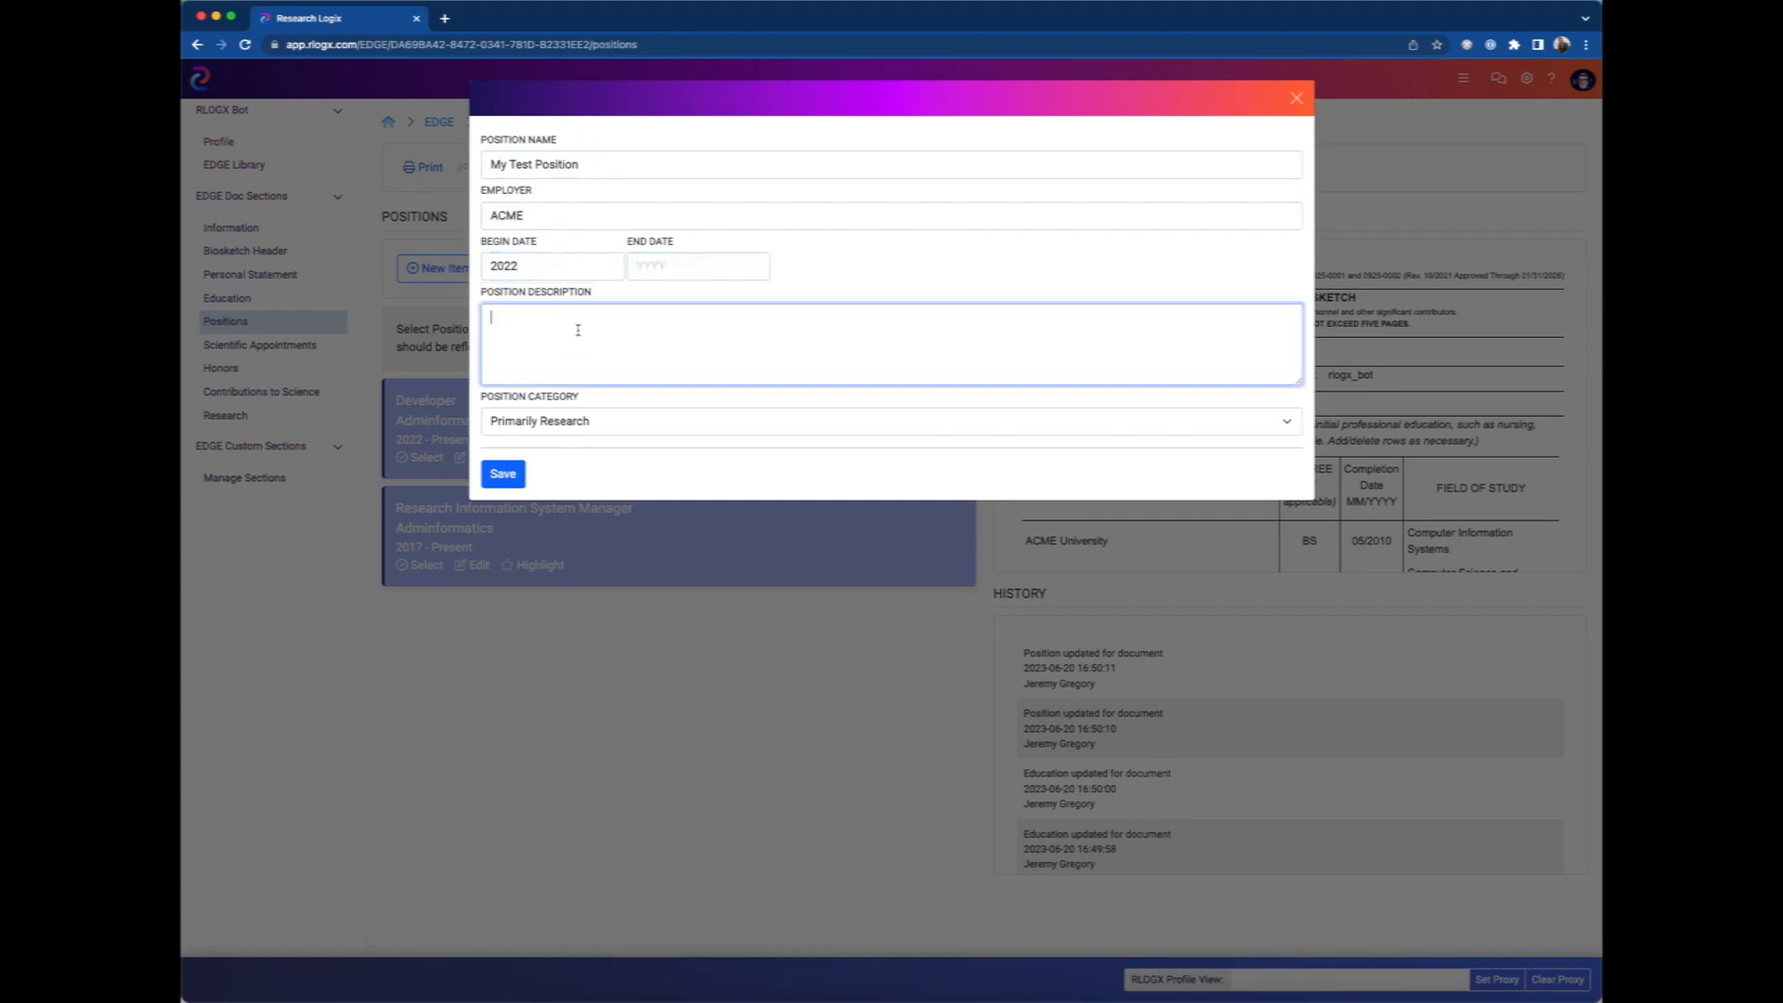
type("This is a test position")
left_click(500, 473)
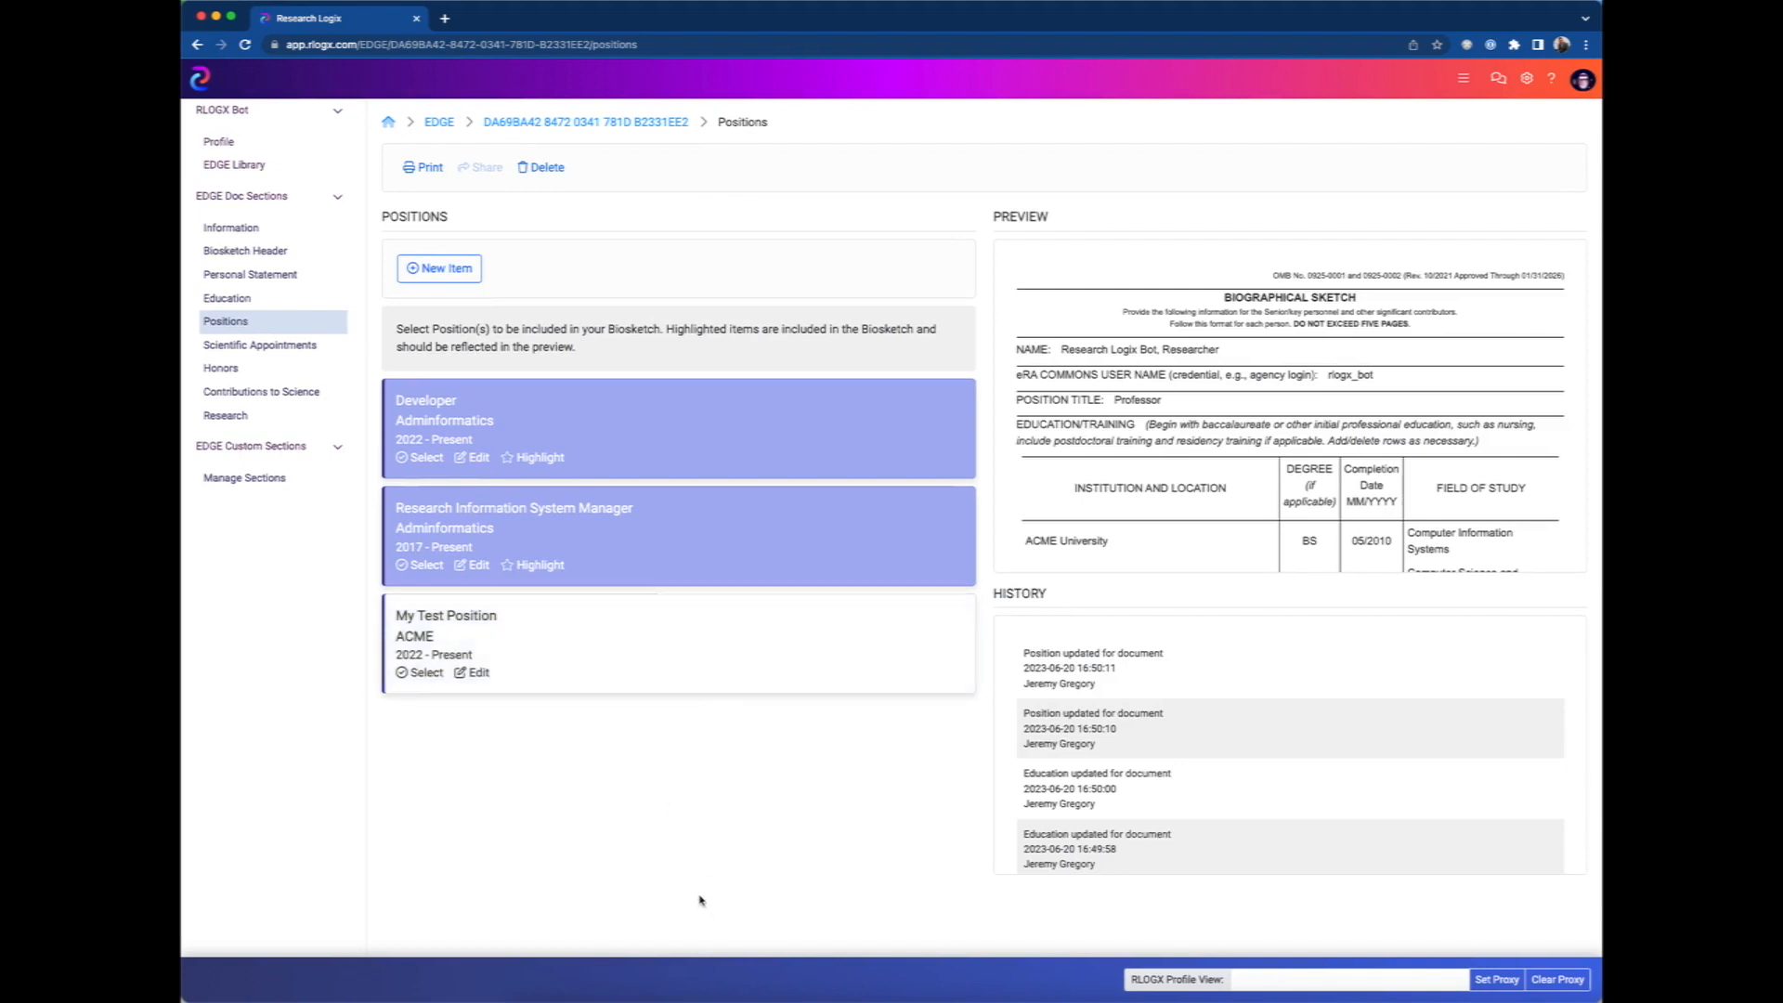
Include My Test Position in the biosketch and check the positions section of the preview.
left_click(509, 660)
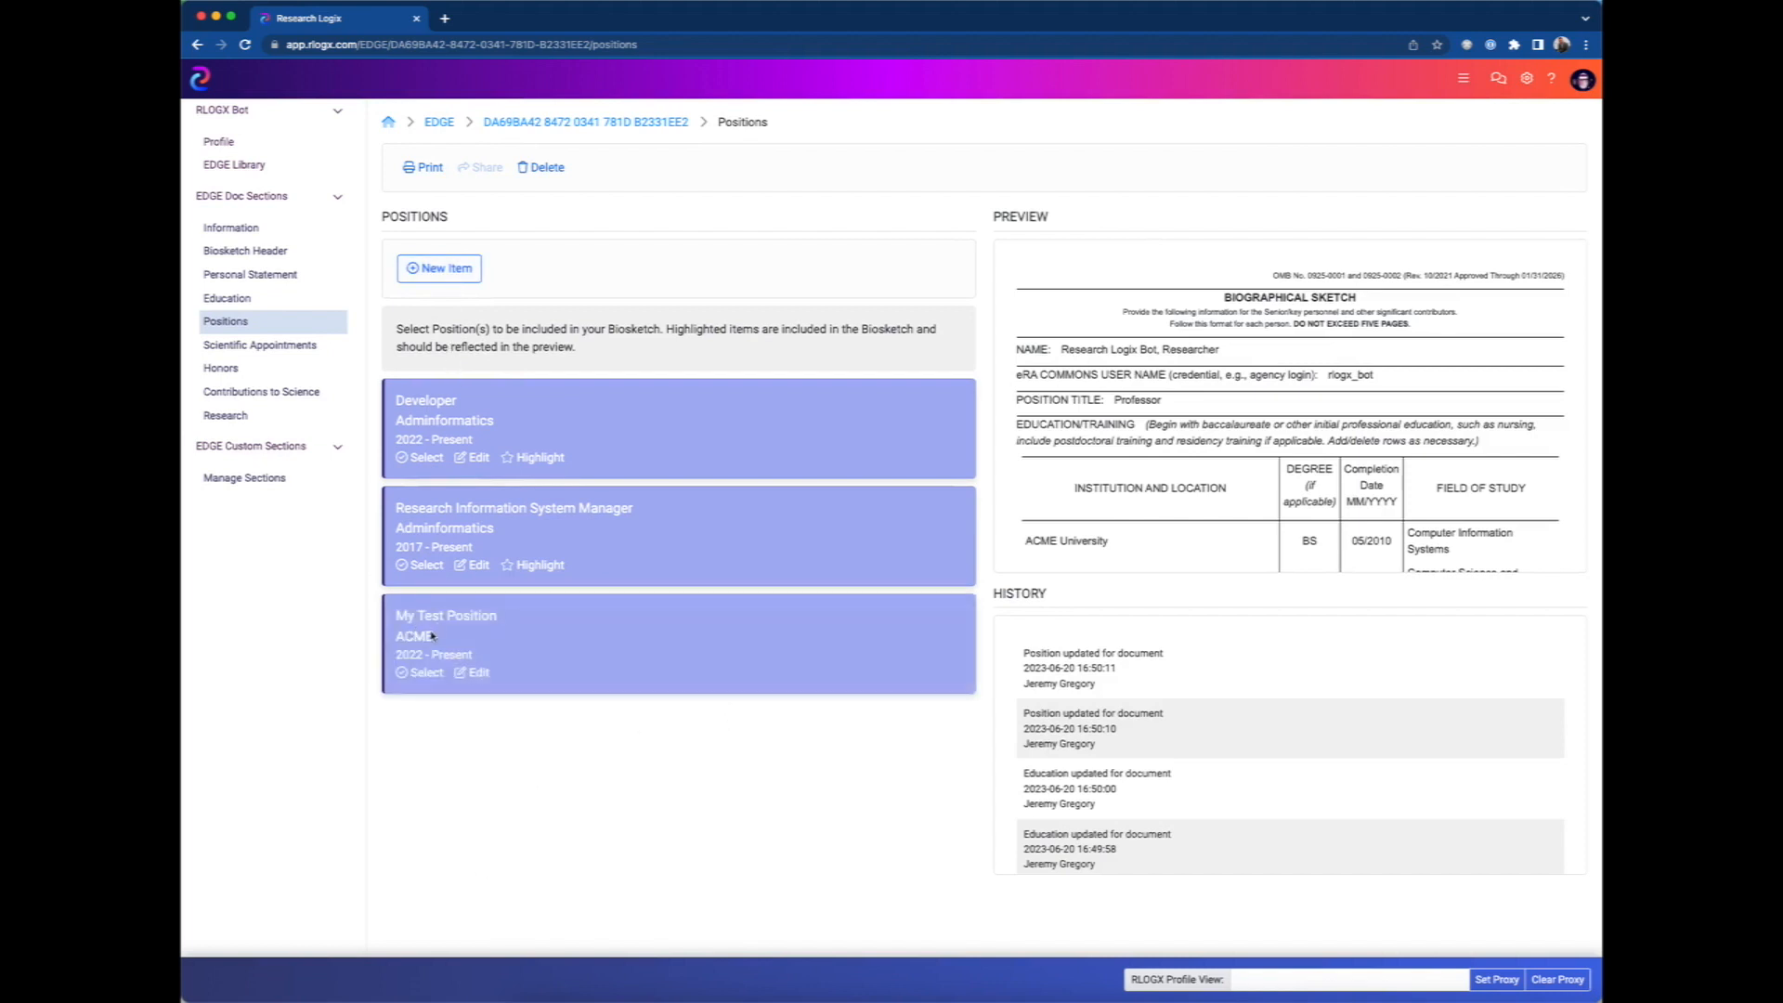
left_click(423, 674)
scroll(1190, 500, "down", 2)
scroll(1190, 500, "down", 3)
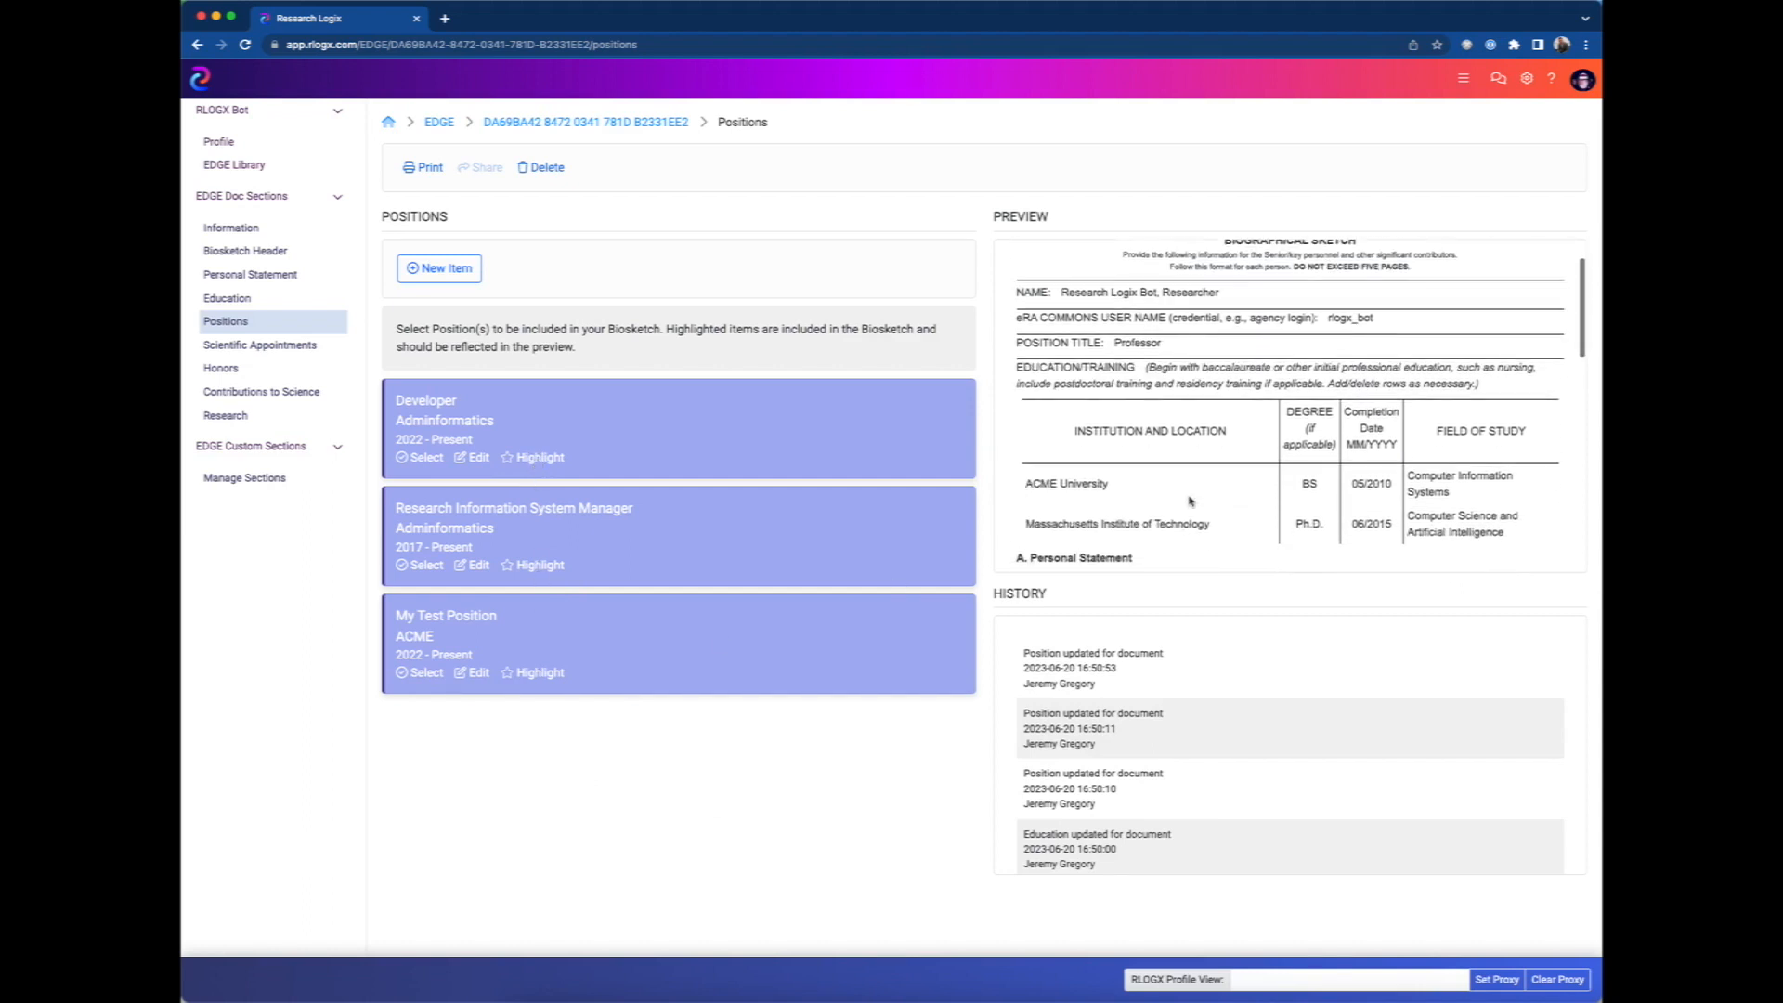
scroll(1190, 501, "down", 3)
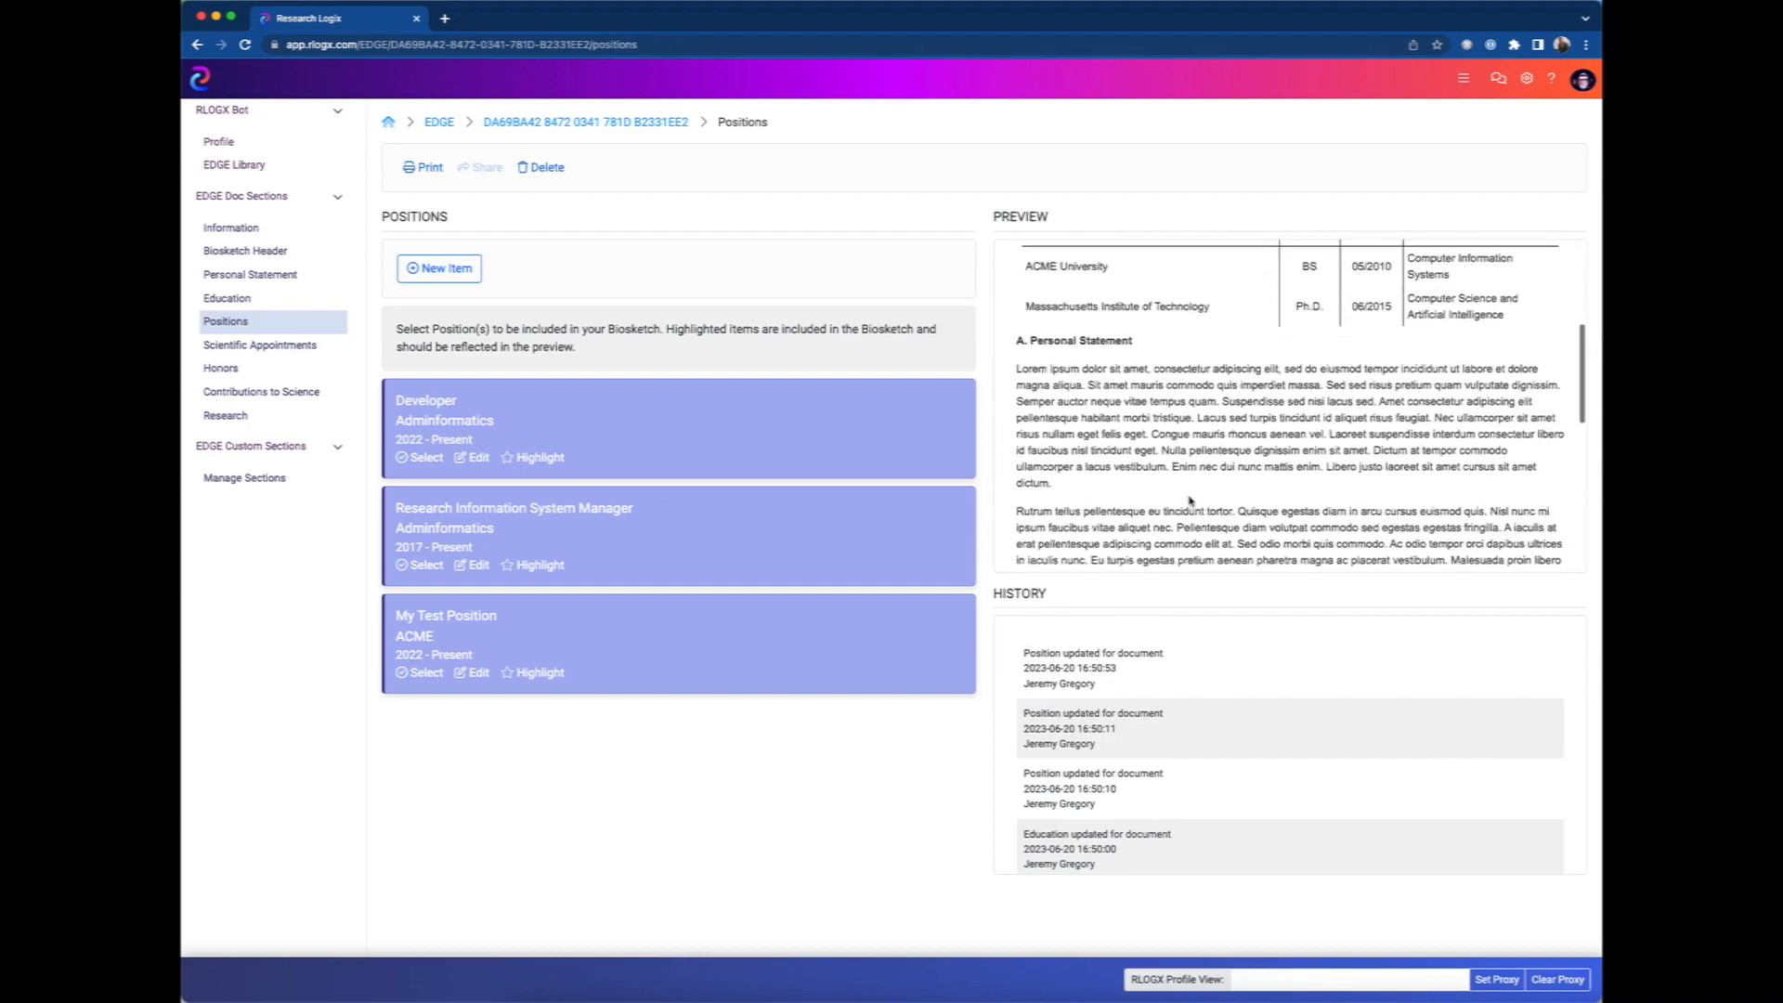
scroll(1190, 500, "down", 10)
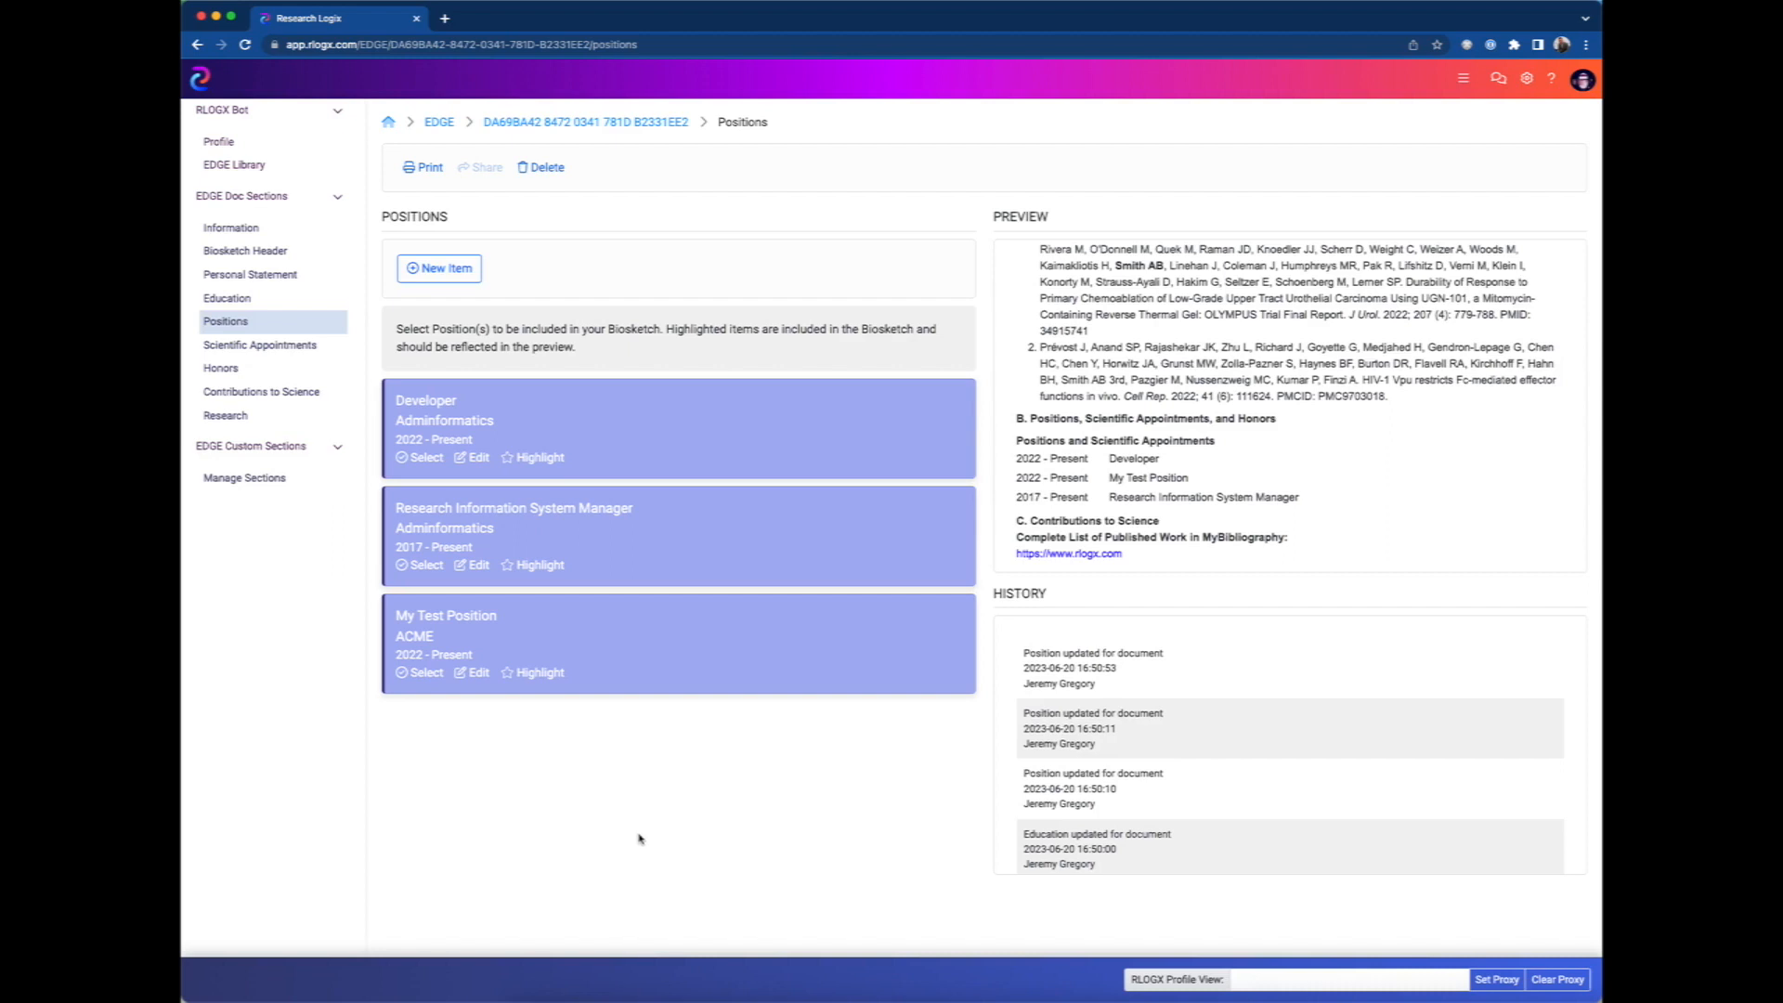
Highlight My Test Position and check the order of the positions in the preview.
left_click(509, 672)
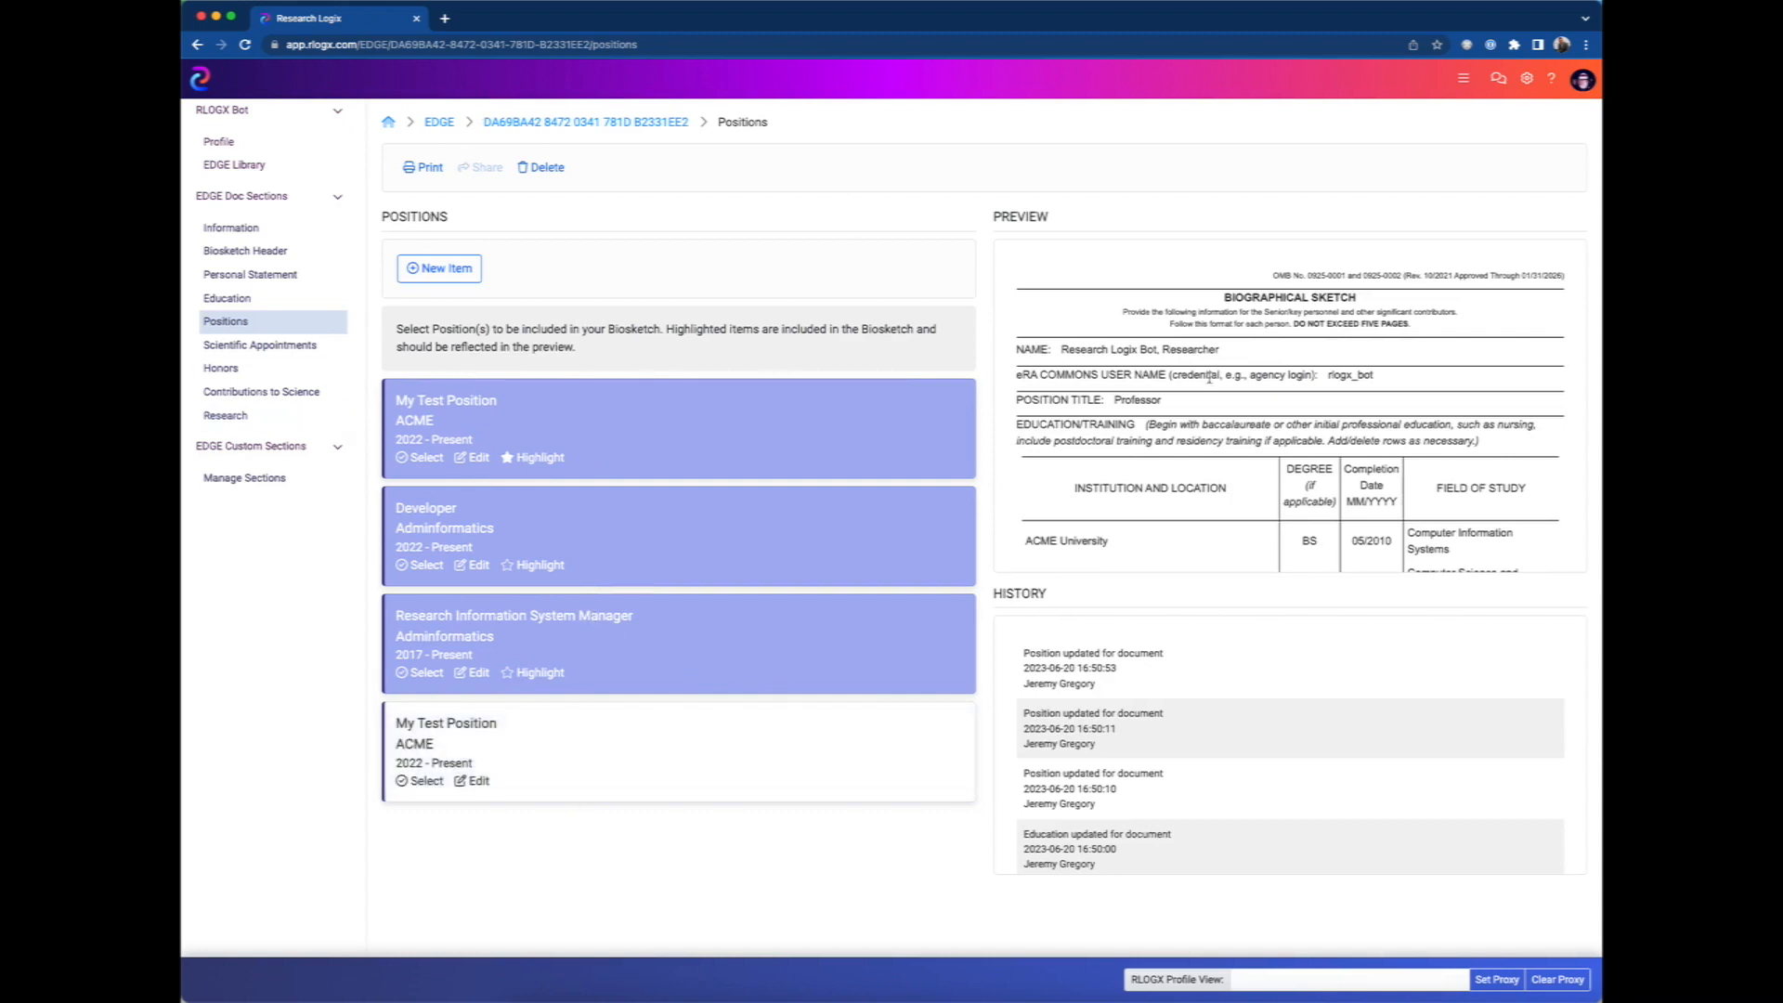
scroll(1243, 502, "down", 10)
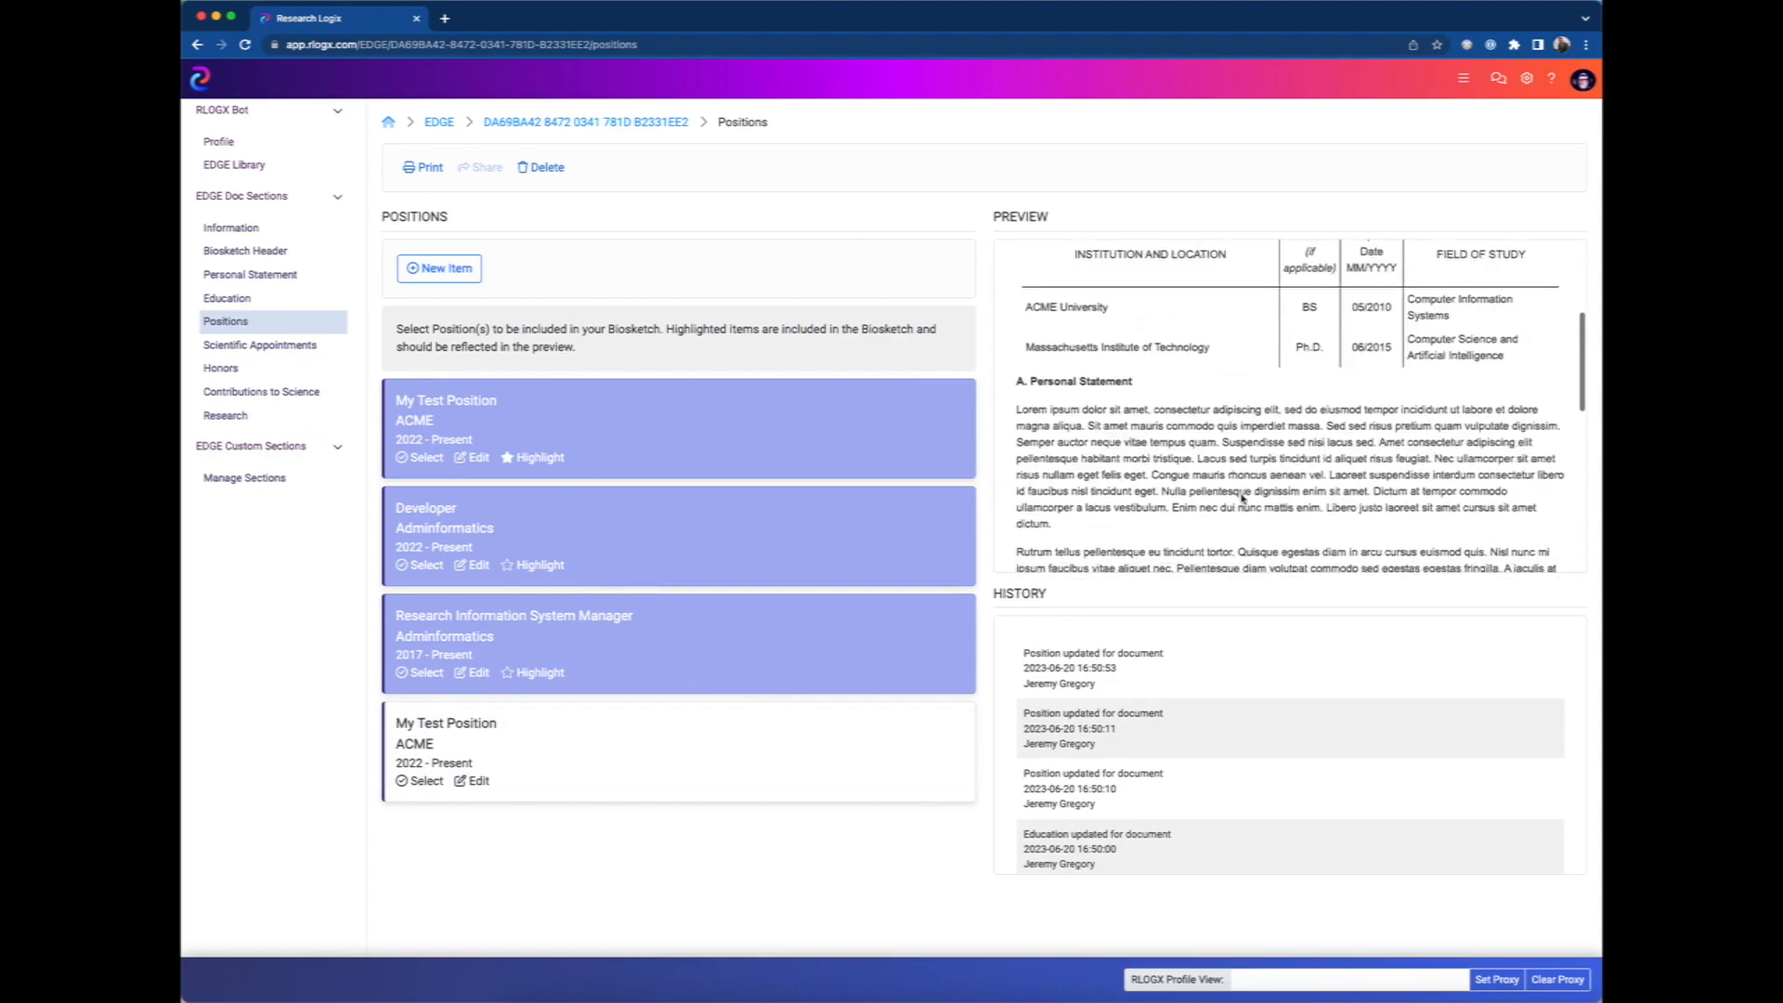
scroll(1243, 499, "down", 3)
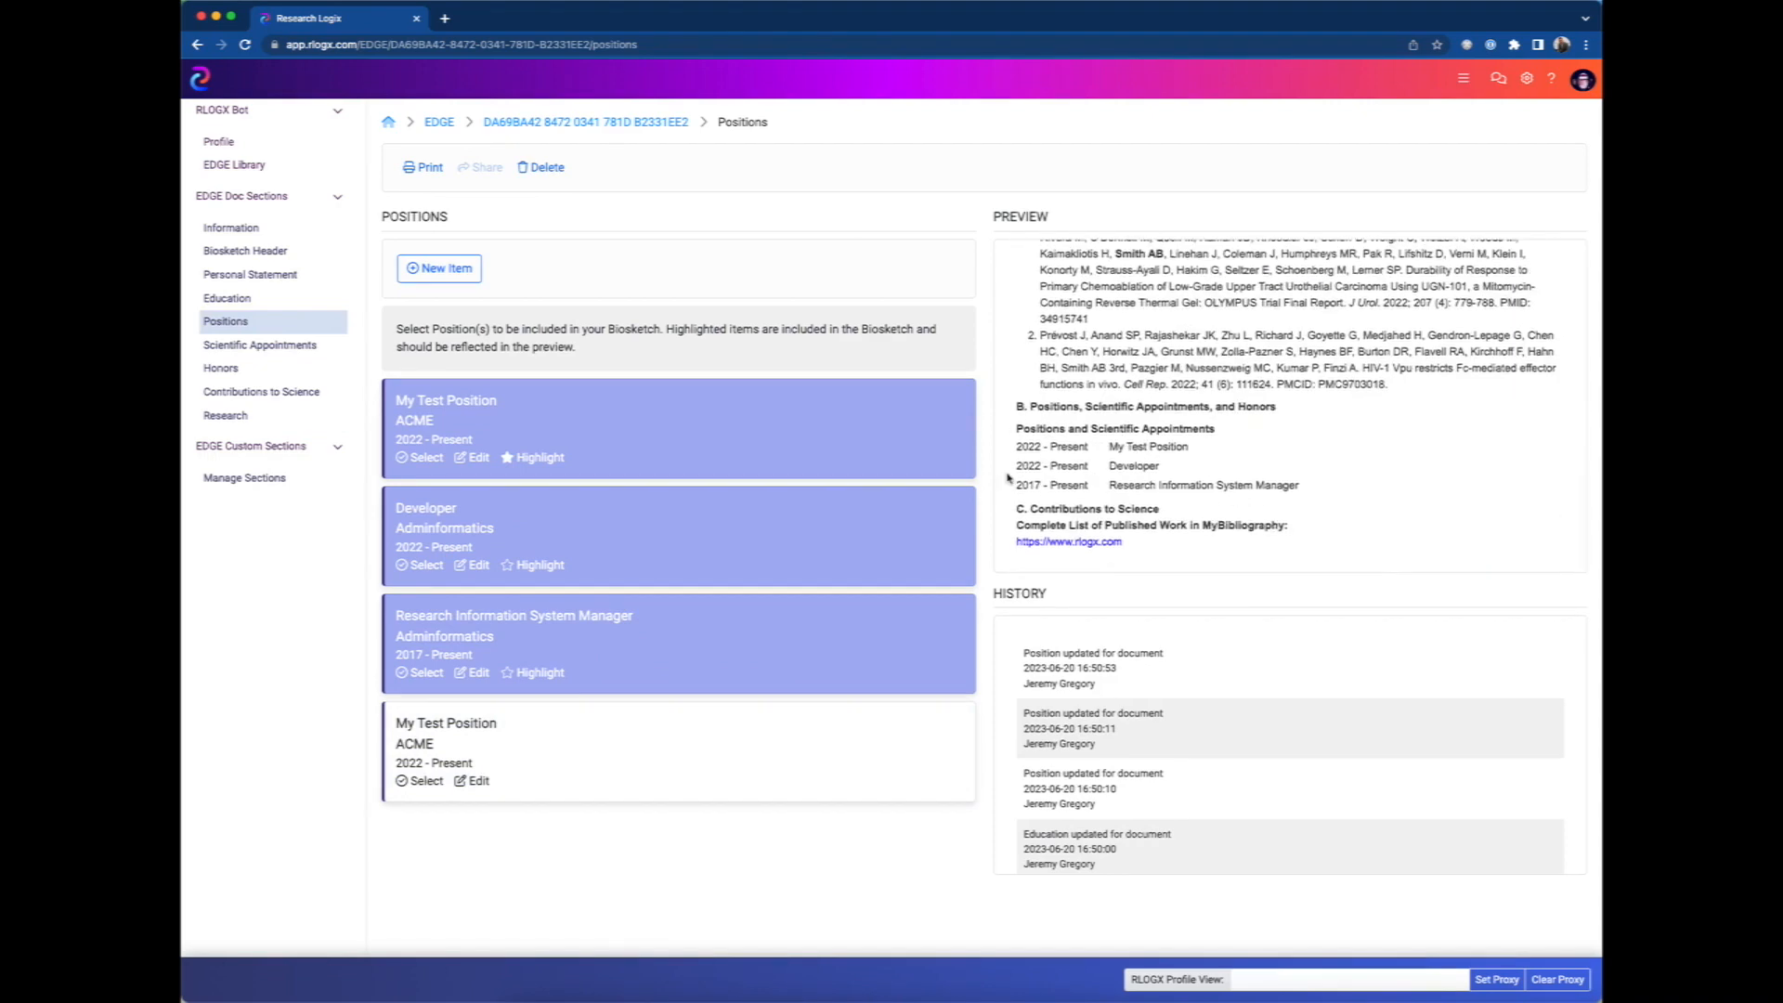
Include the AACR Member scientific appointment and the "Valedictorian, Class of 2017 at MIT" honor in the biosketch.
left_click(233, 347)
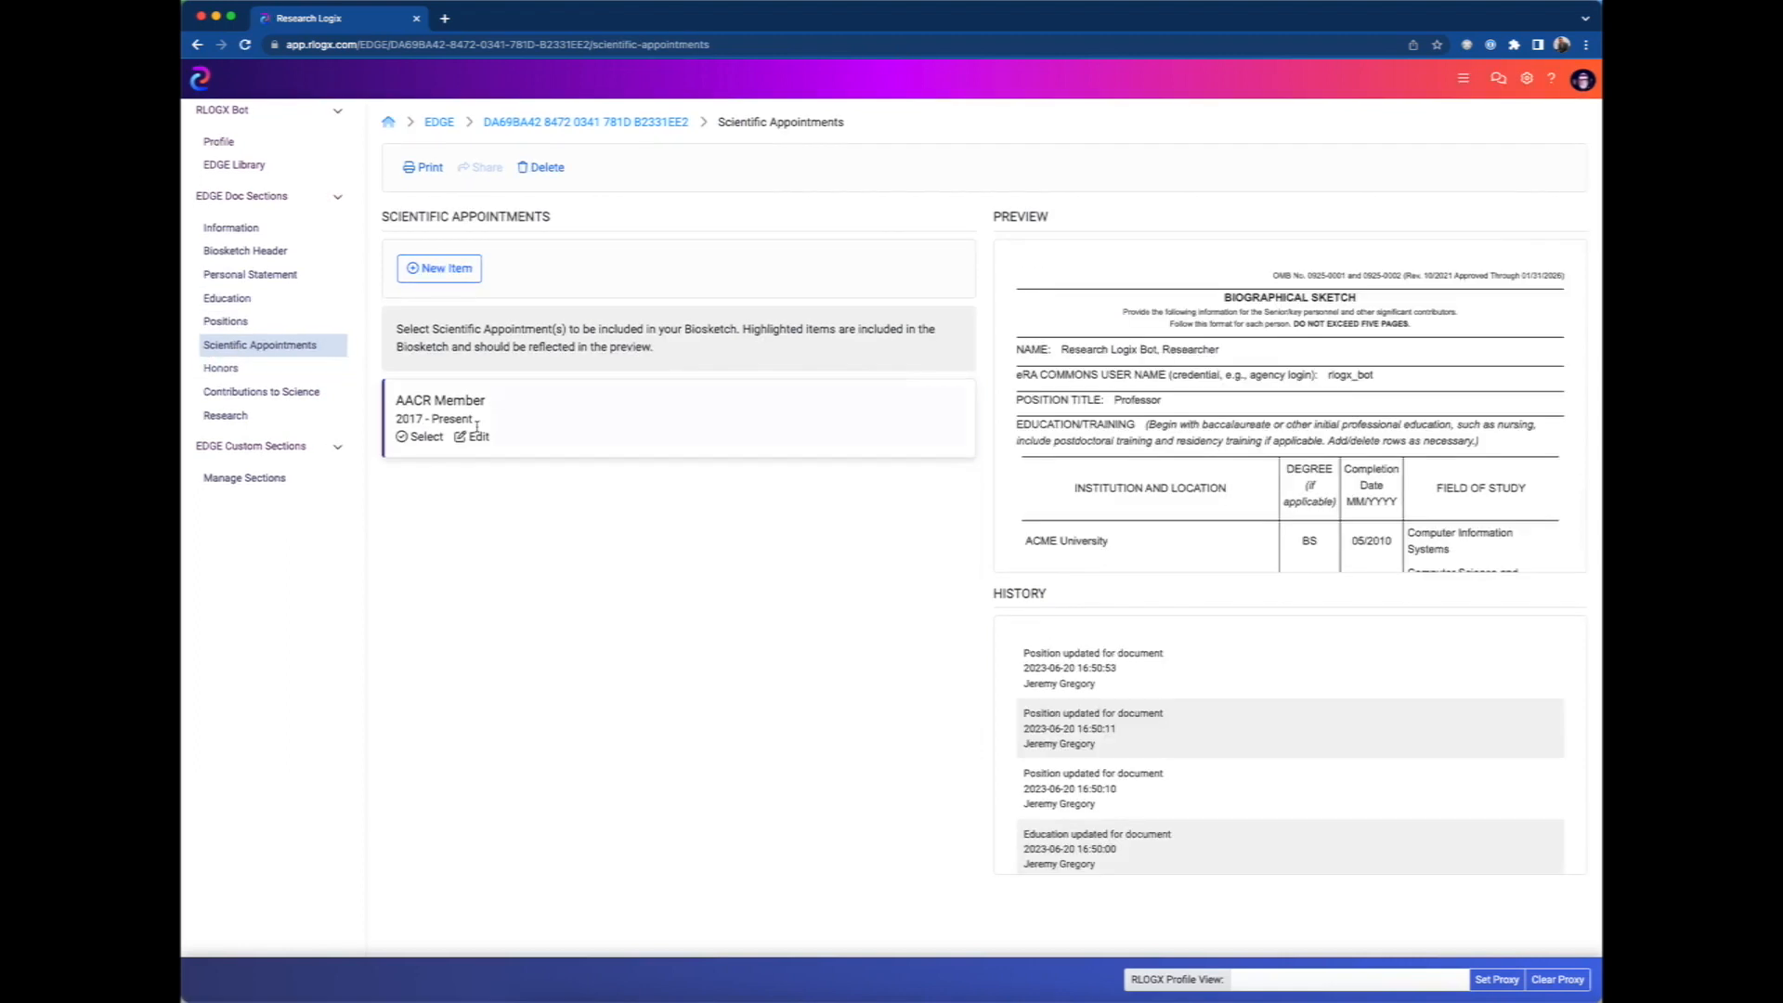
left_click(427, 437)
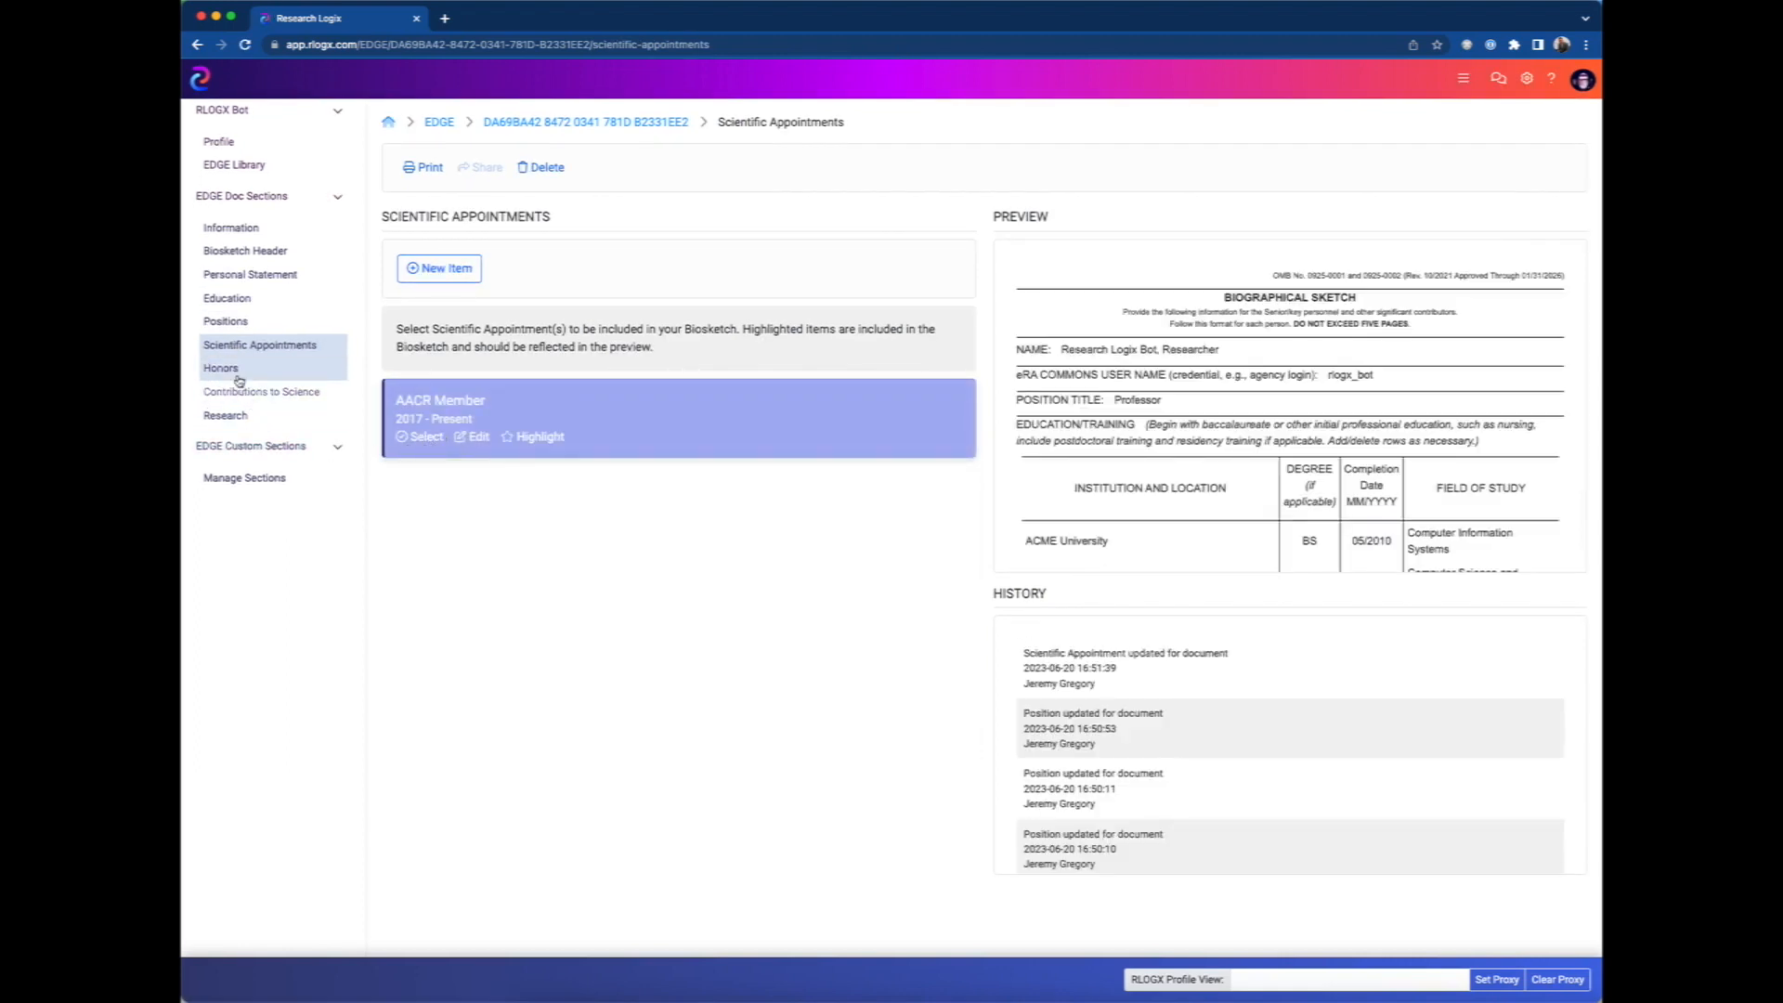
left_click(234, 374)
left_click(422, 437)
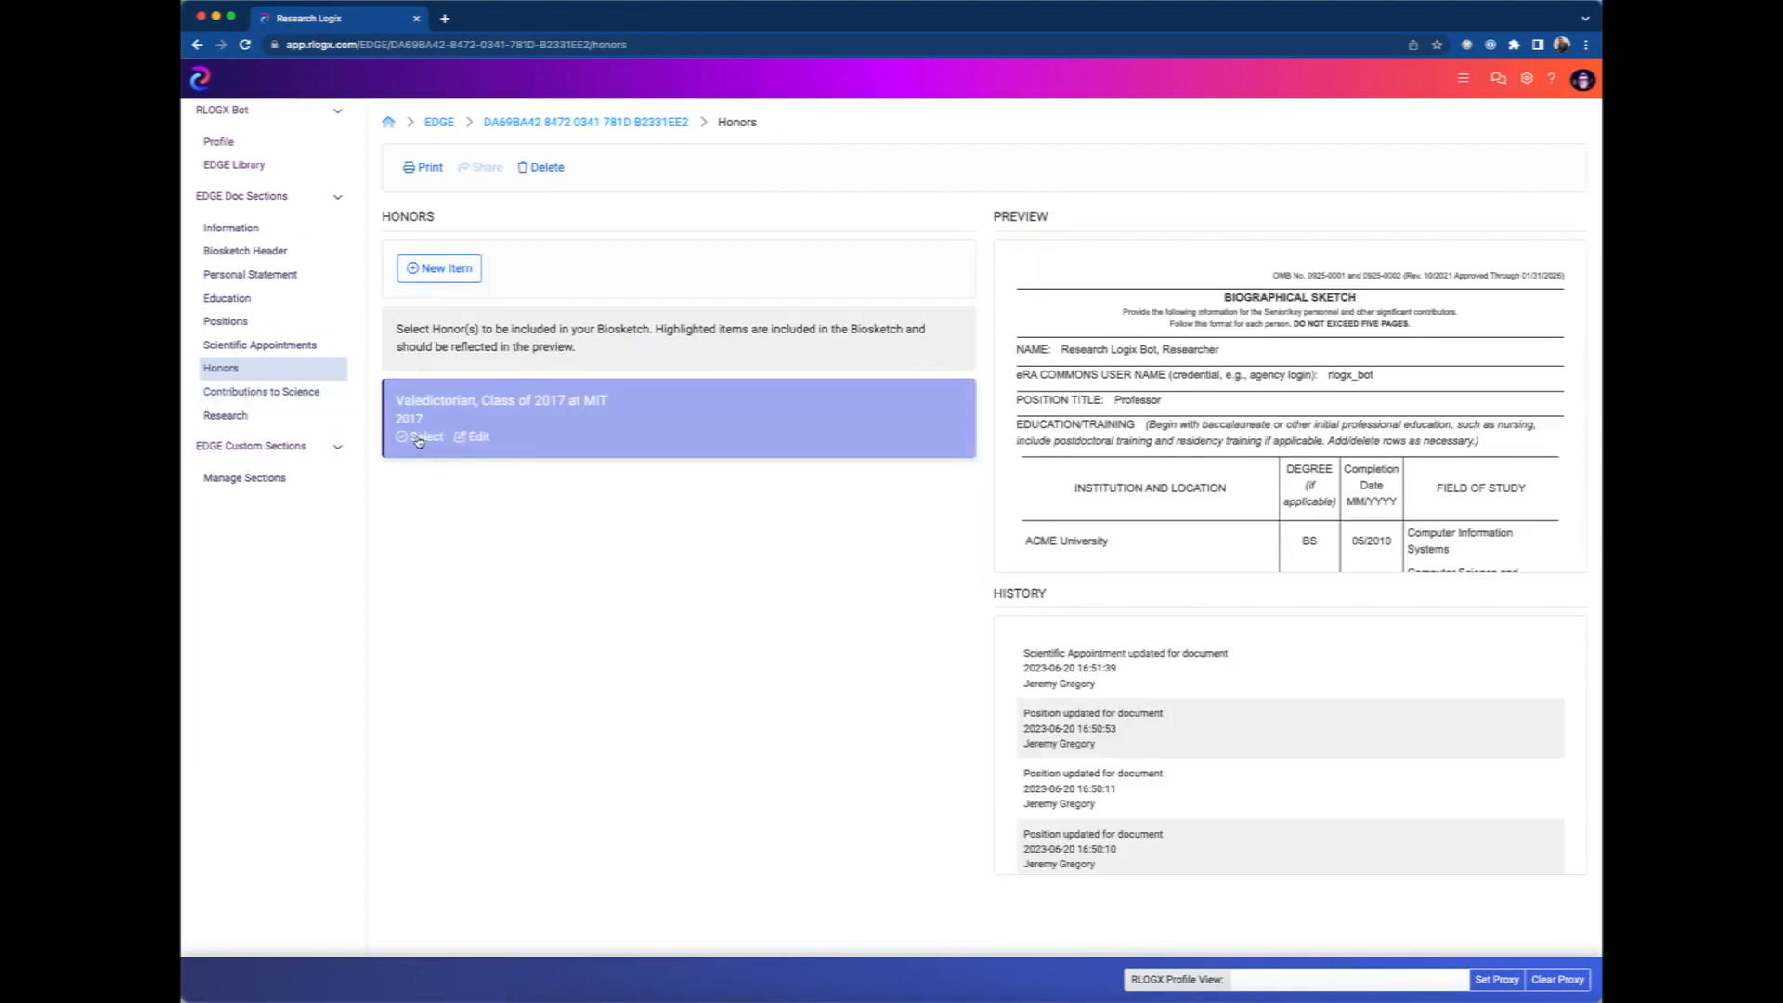
Include Contribution to Science #1 in the biosketch.
left_click(235, 405)
scroll(446, 790, "down", 1)
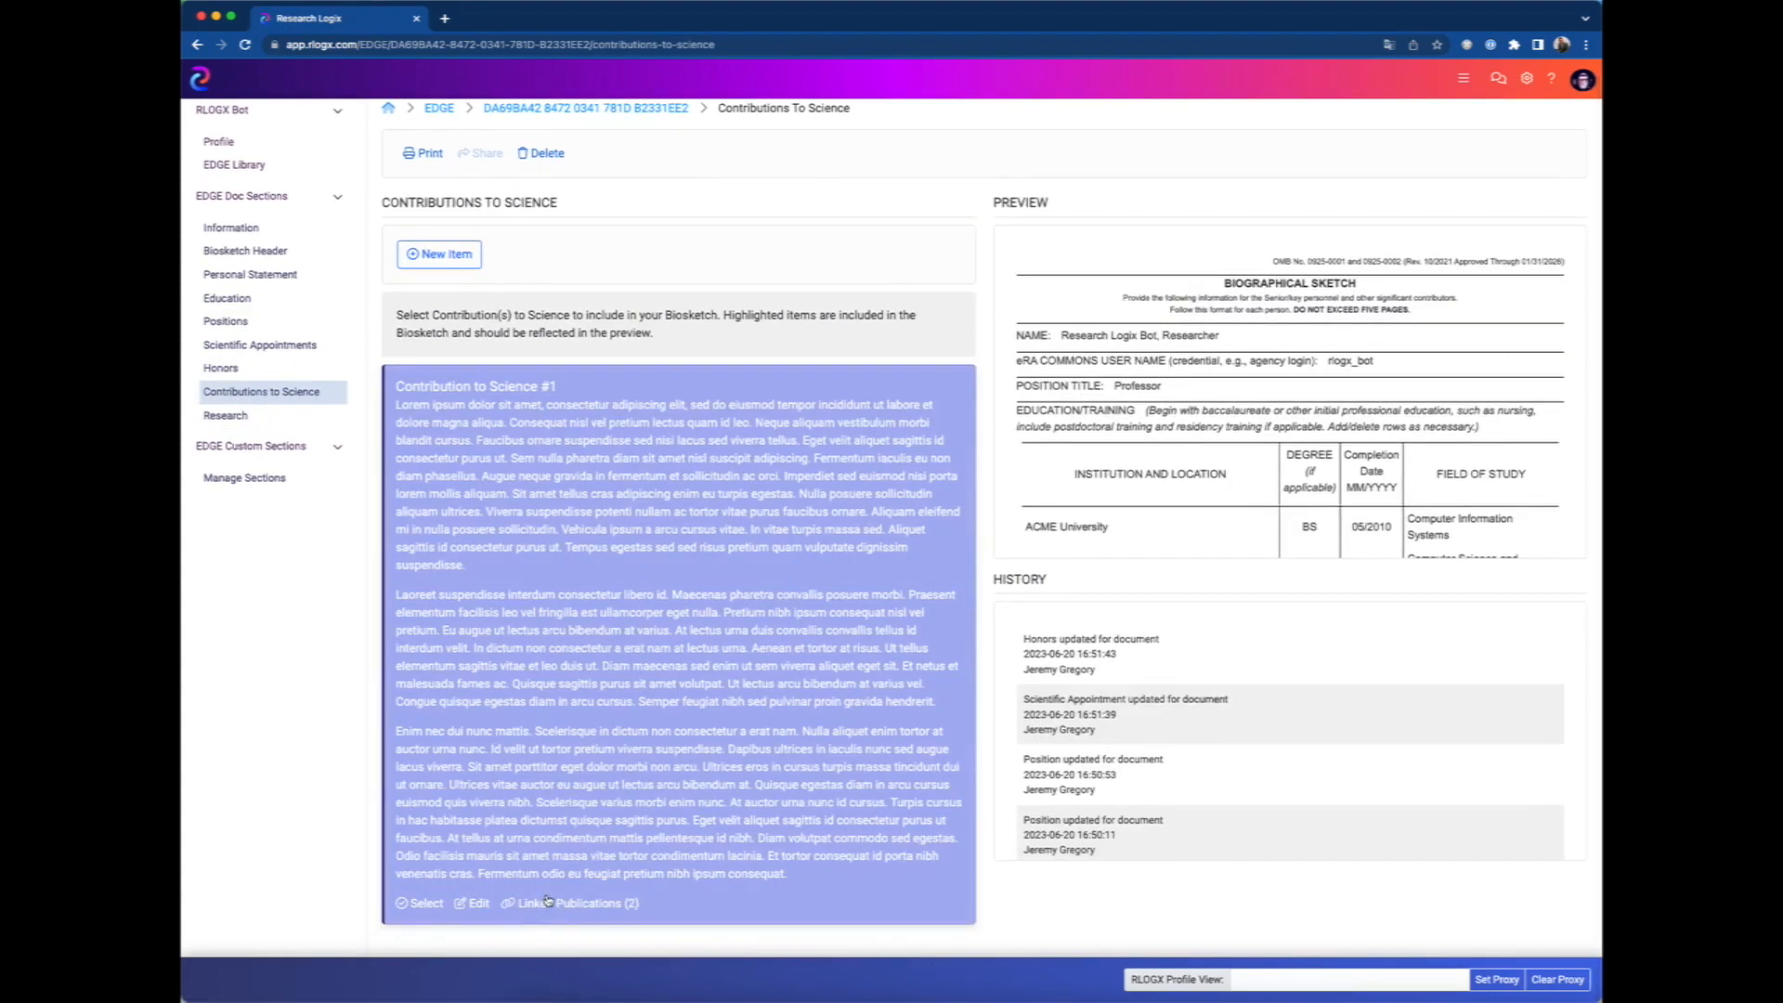
left_click(420, 906)
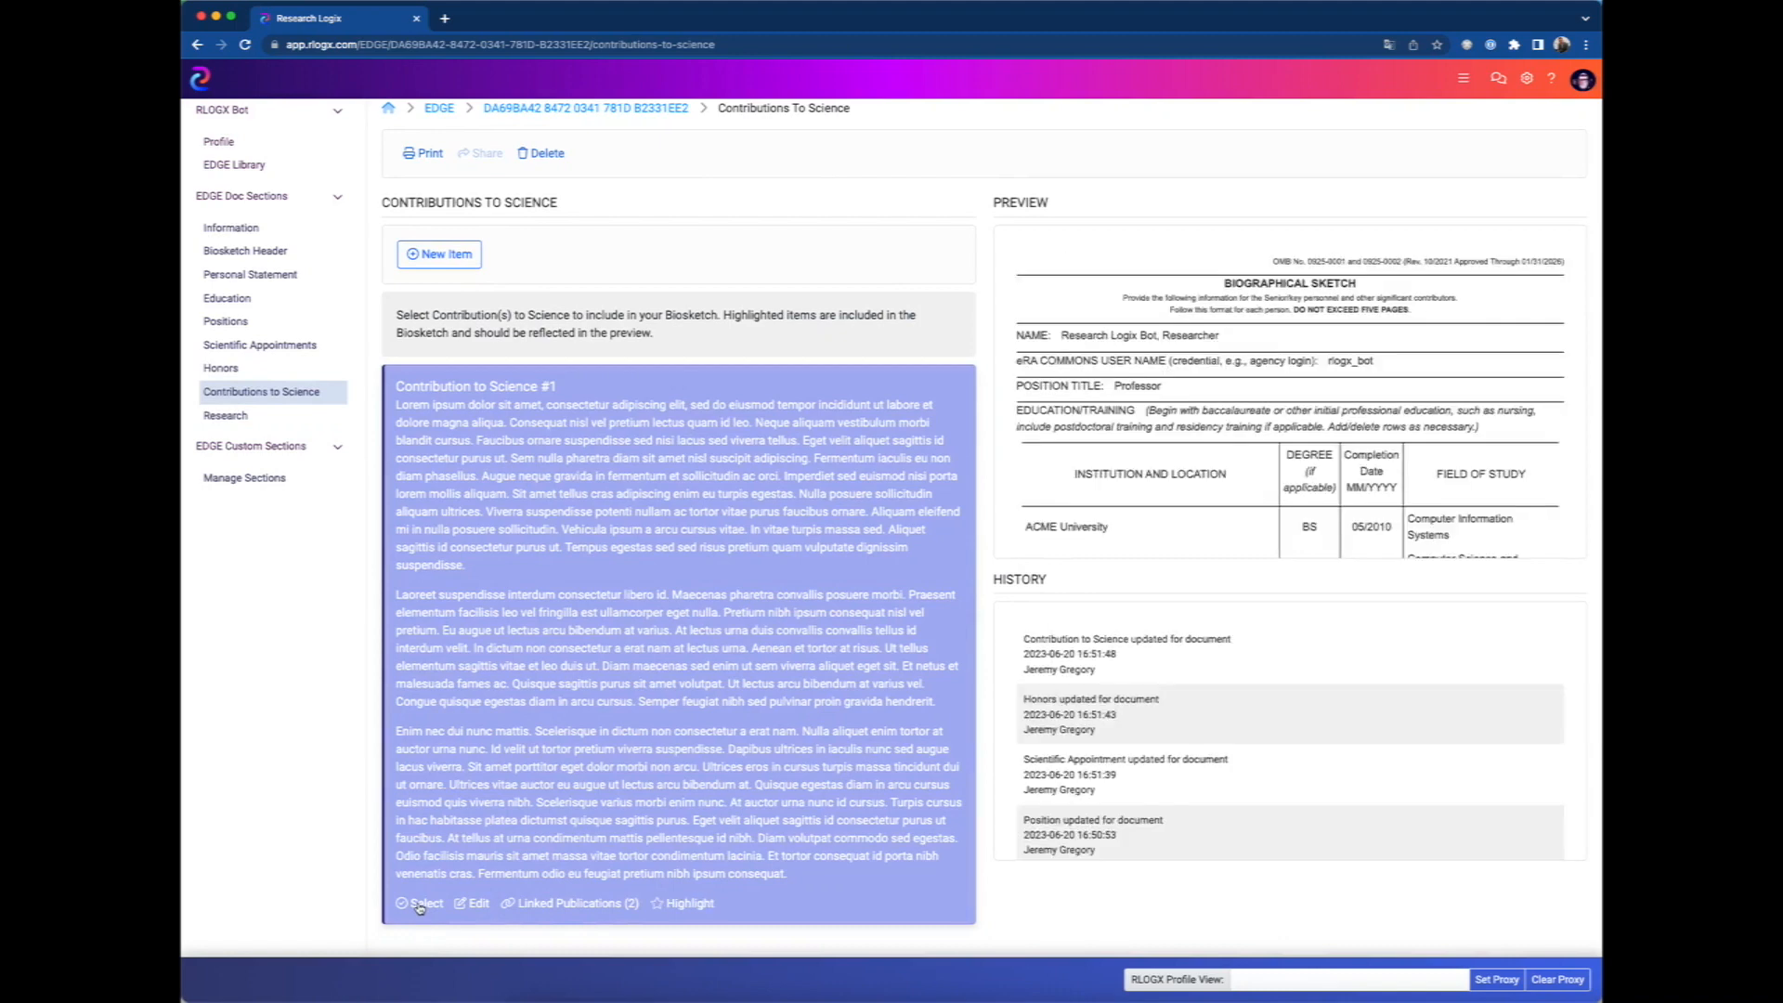
Include the research project "Using AI to Connect Researchers" in the biosketch and check its ongoing research support entry in the preview.
left_click(224, 416)
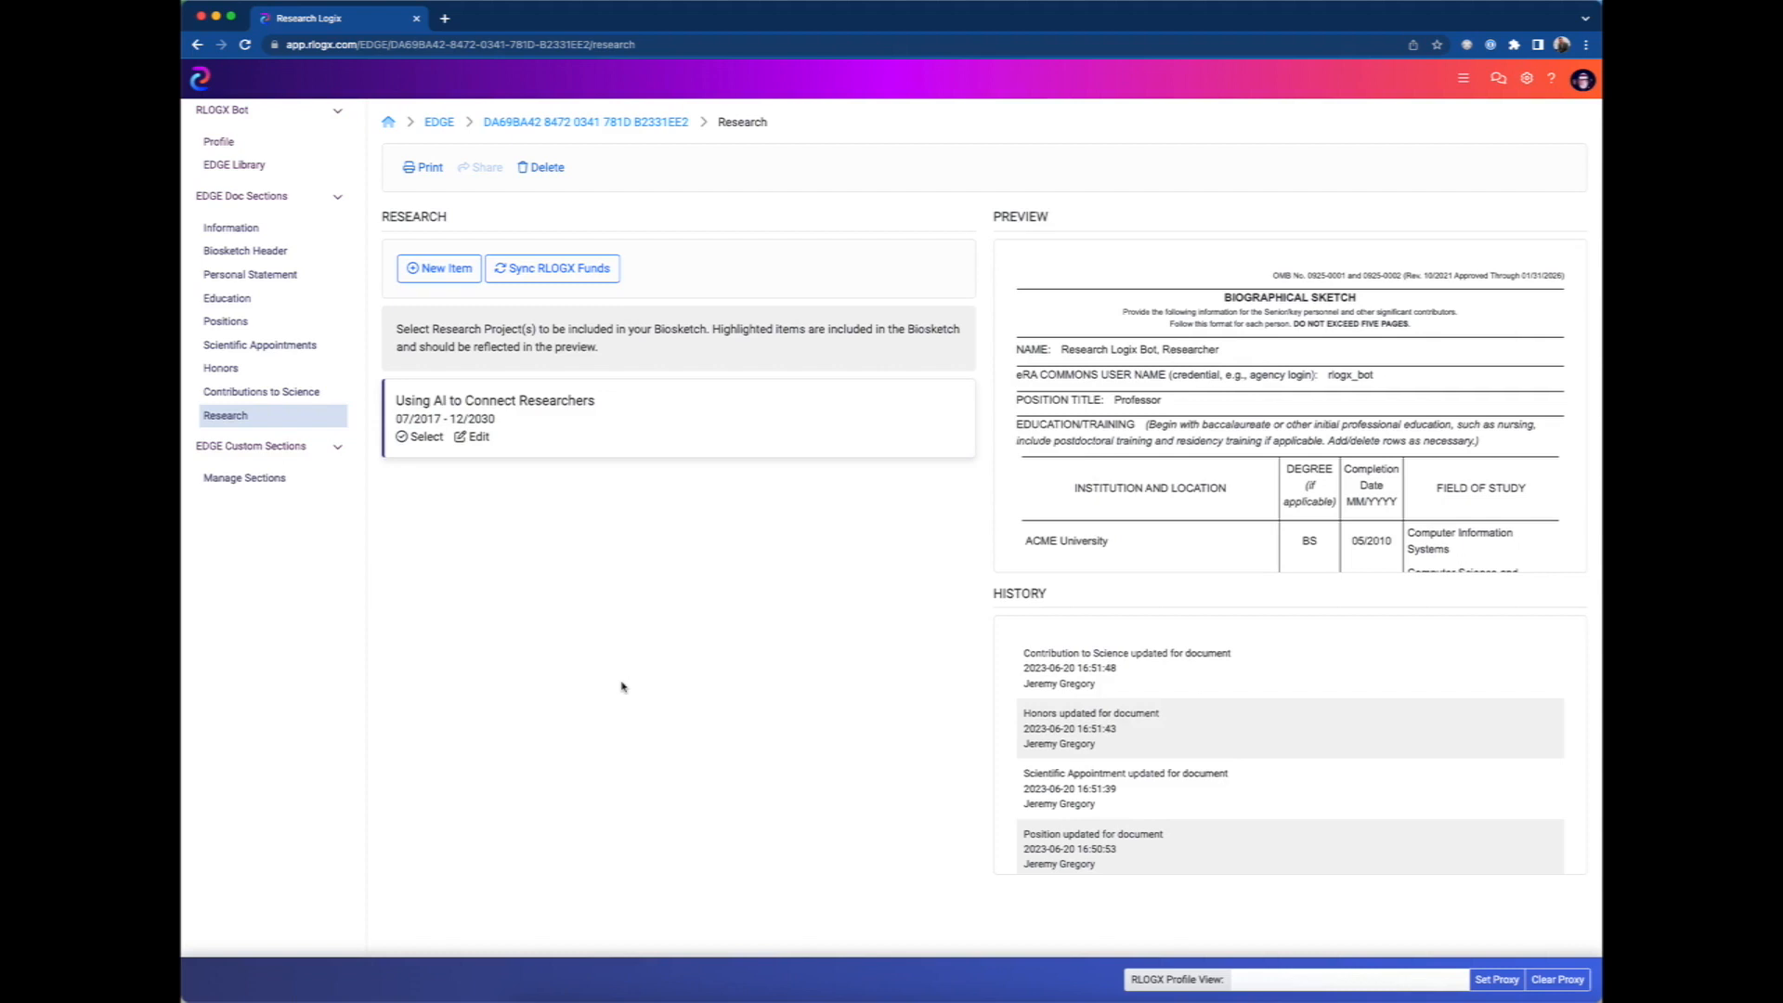
left_click(419, 442)
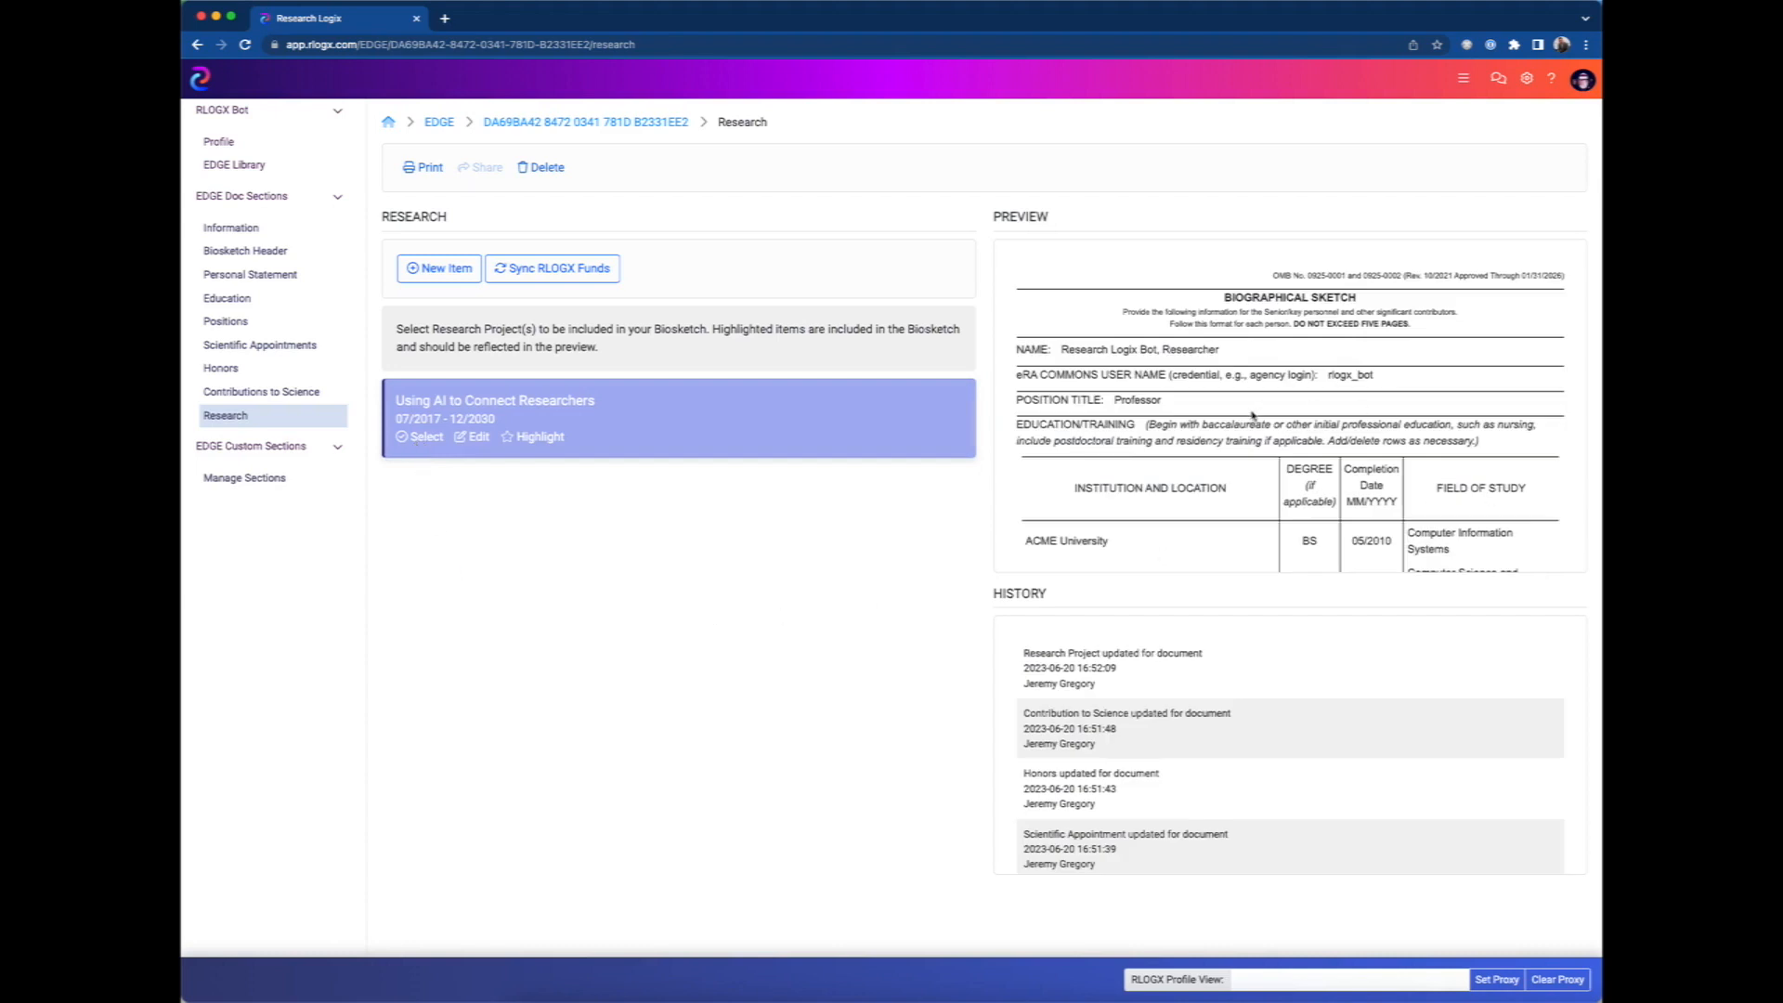
scroll(1238, 457, "down", 1)
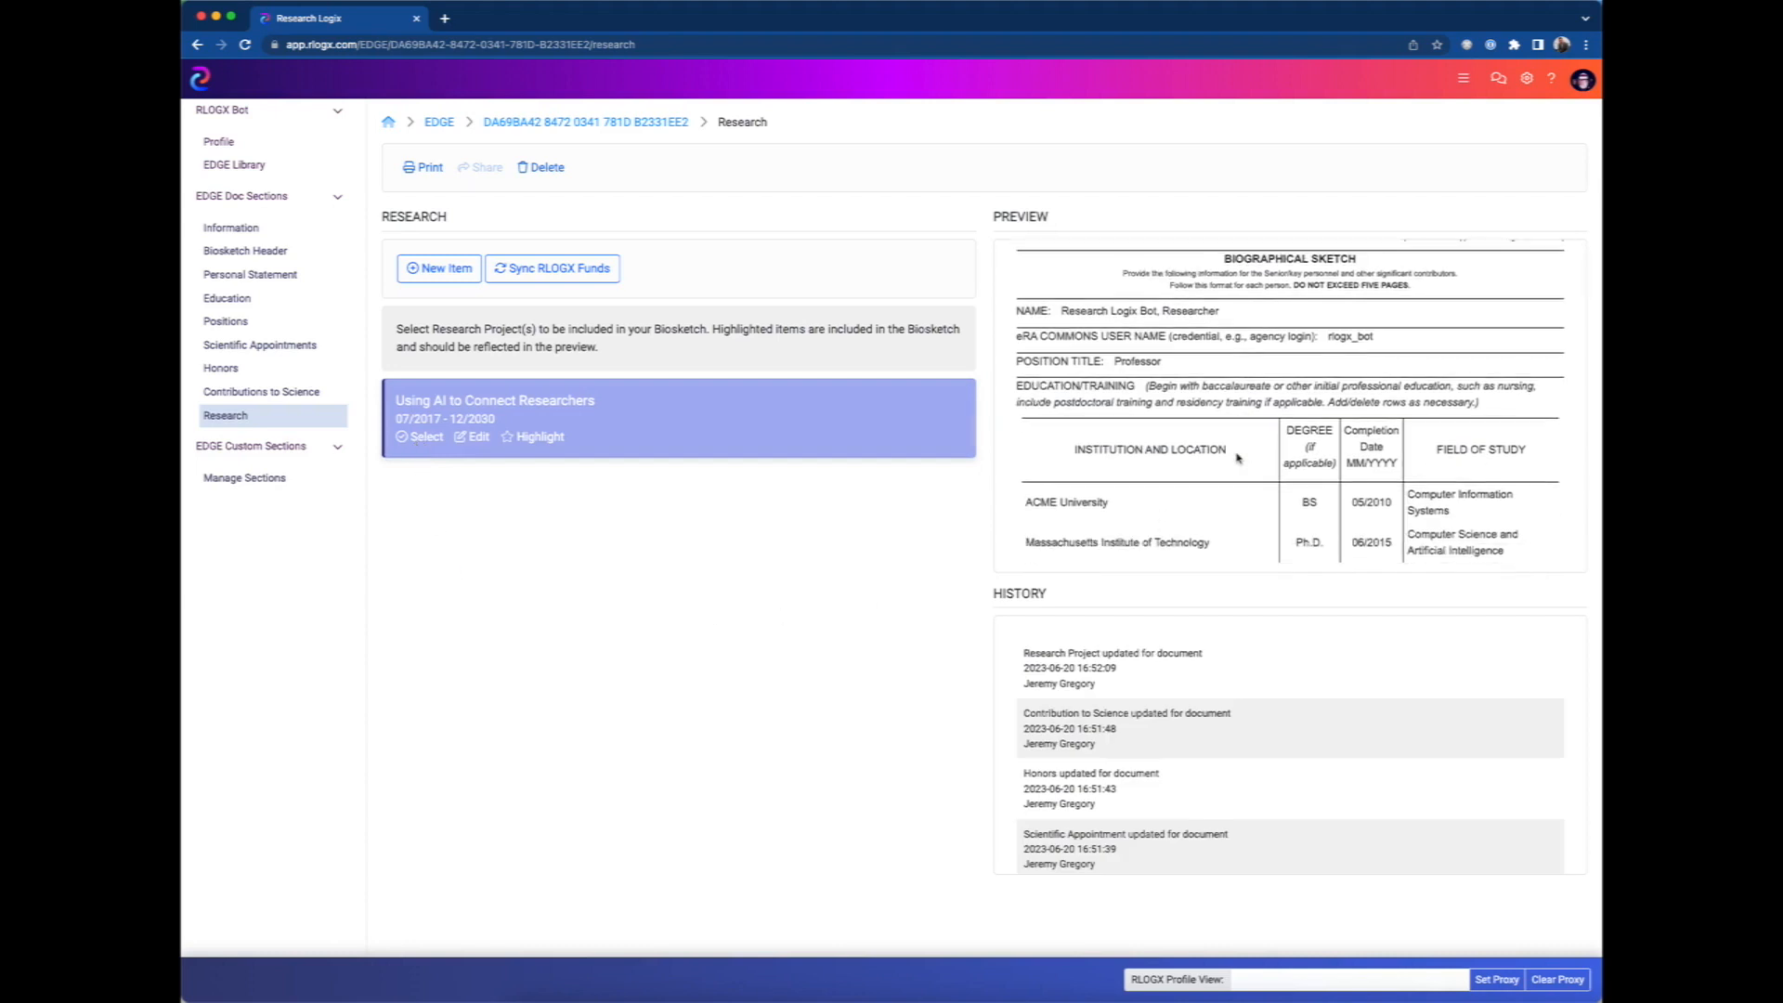
scroll(1238, 457, "down", 1)
scroll(1238, 457, "down", 10)
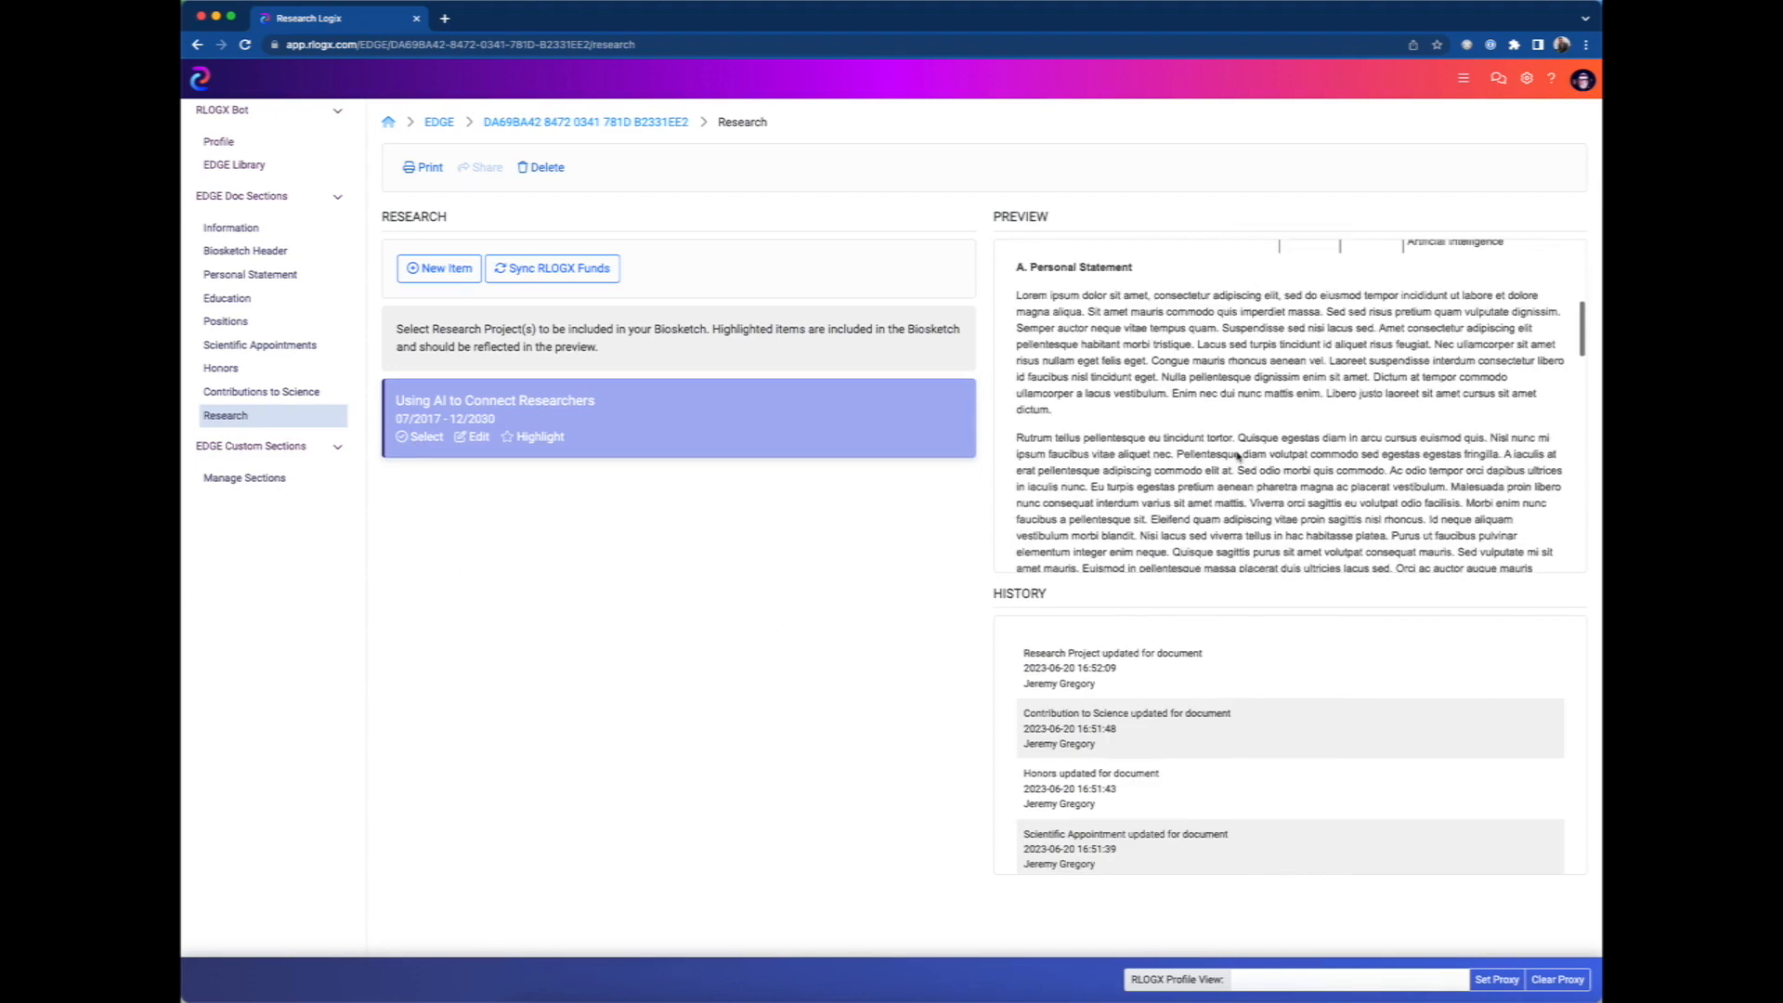
scroll(1239, 457, "down", 2)
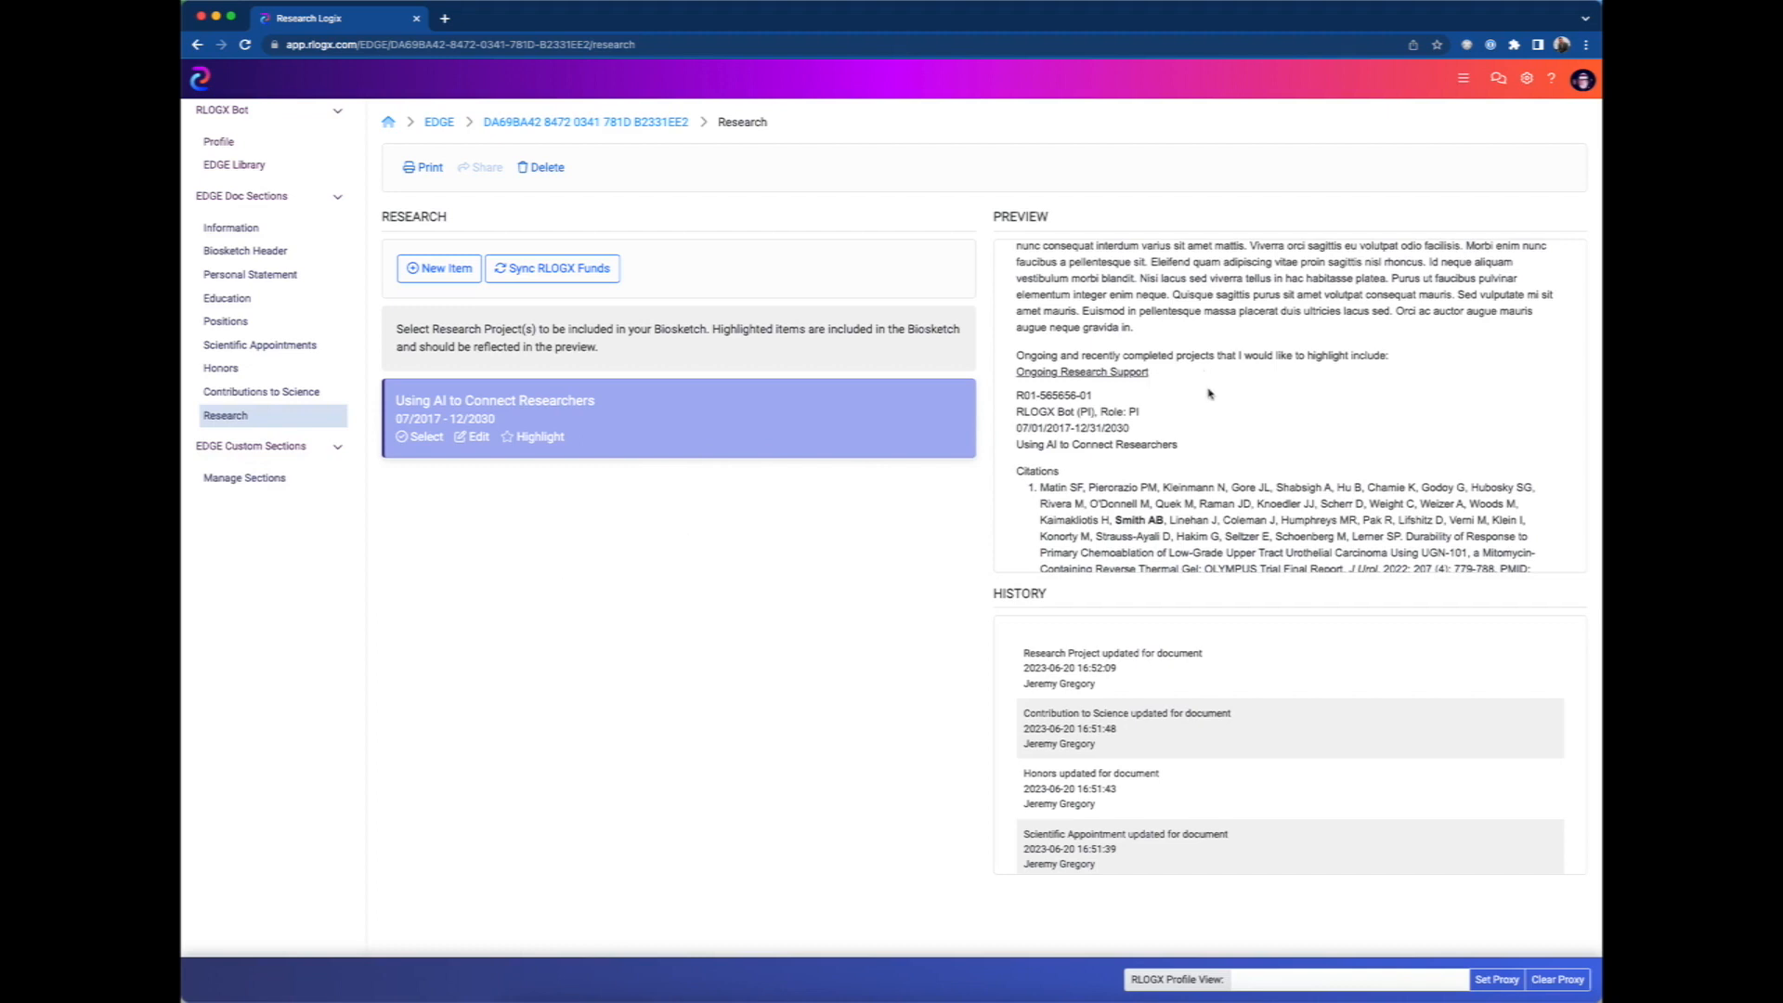
scroll(1209, 390, "up", 10)
scroll(1209, 390, "up", 2)
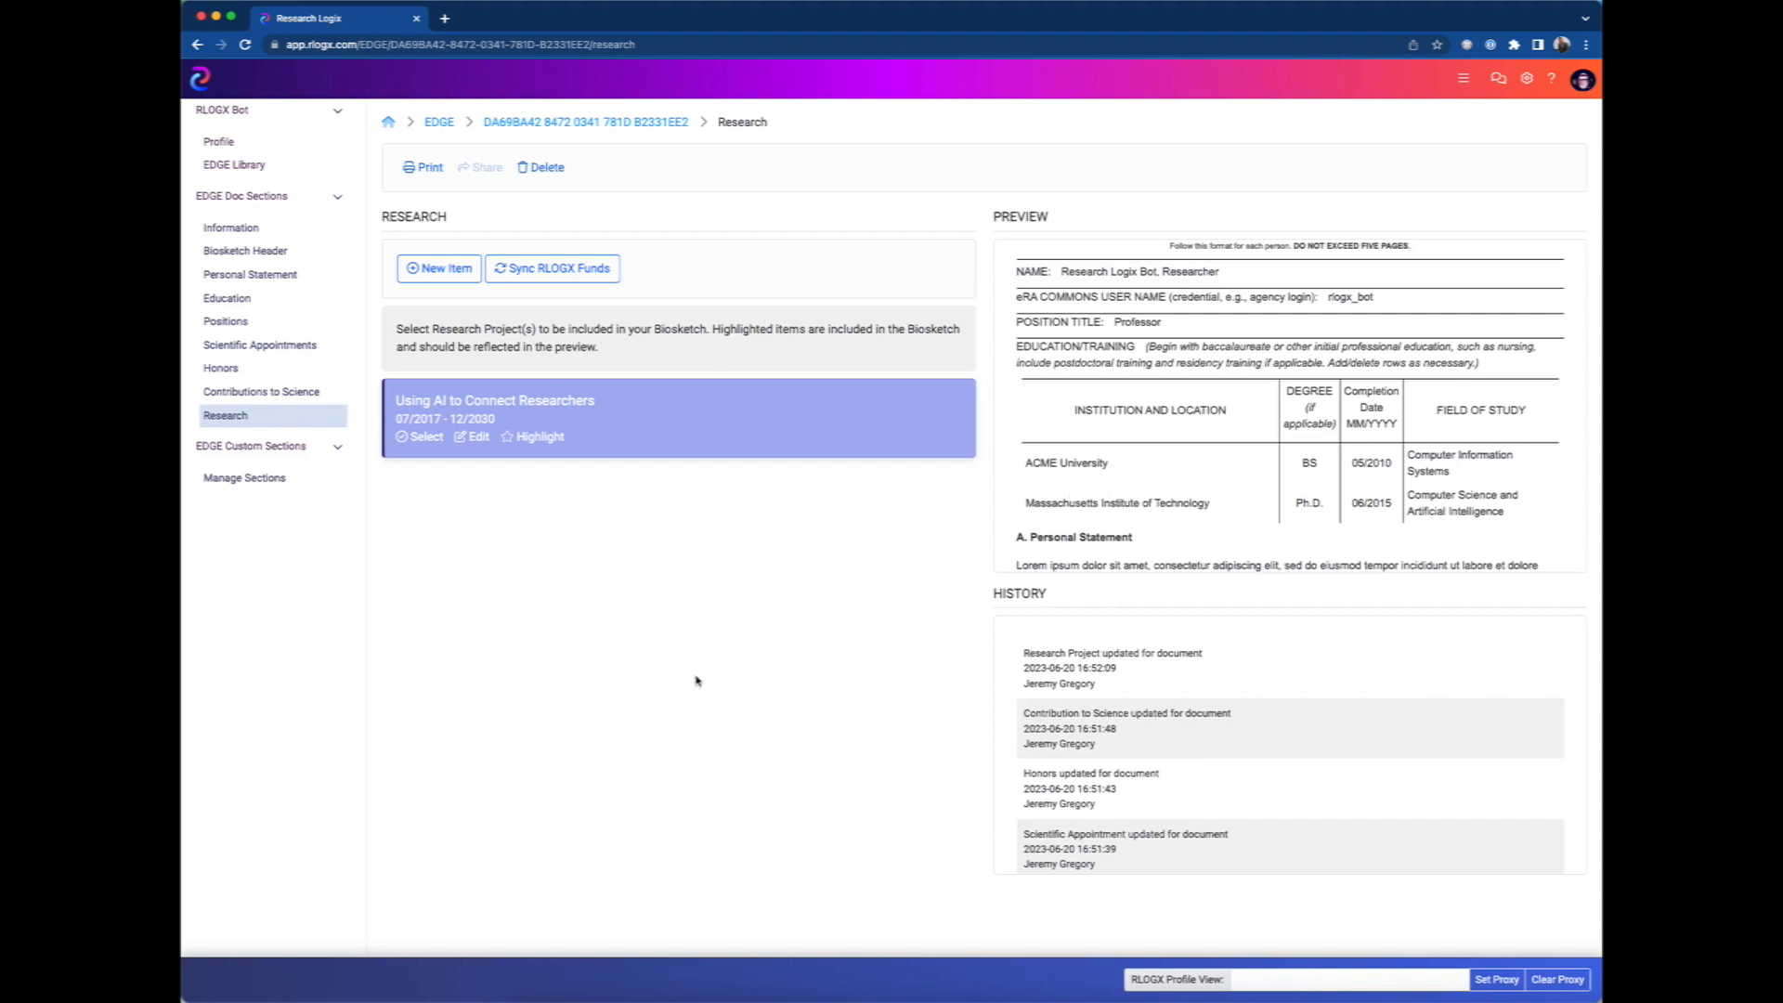
Start a new custom section named "My Lectures" with "Lecture" as its display name on the EDGE document.
left_click(243, 484)
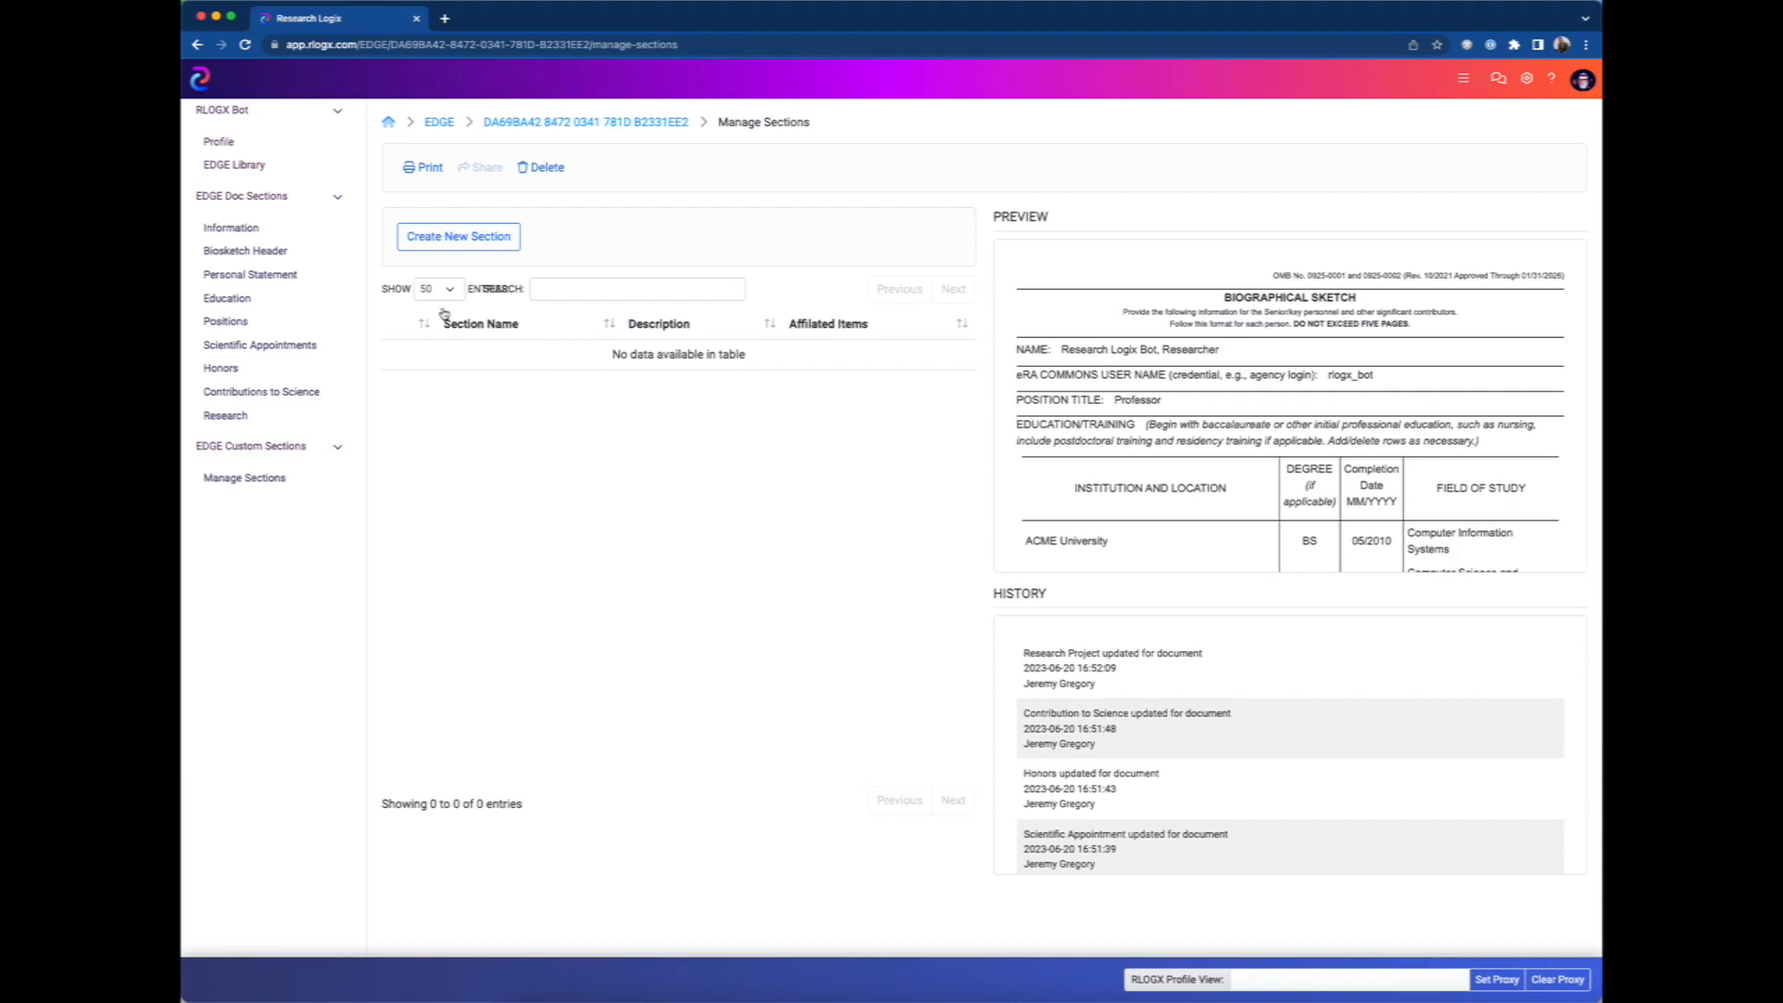
left_click(459, 241)
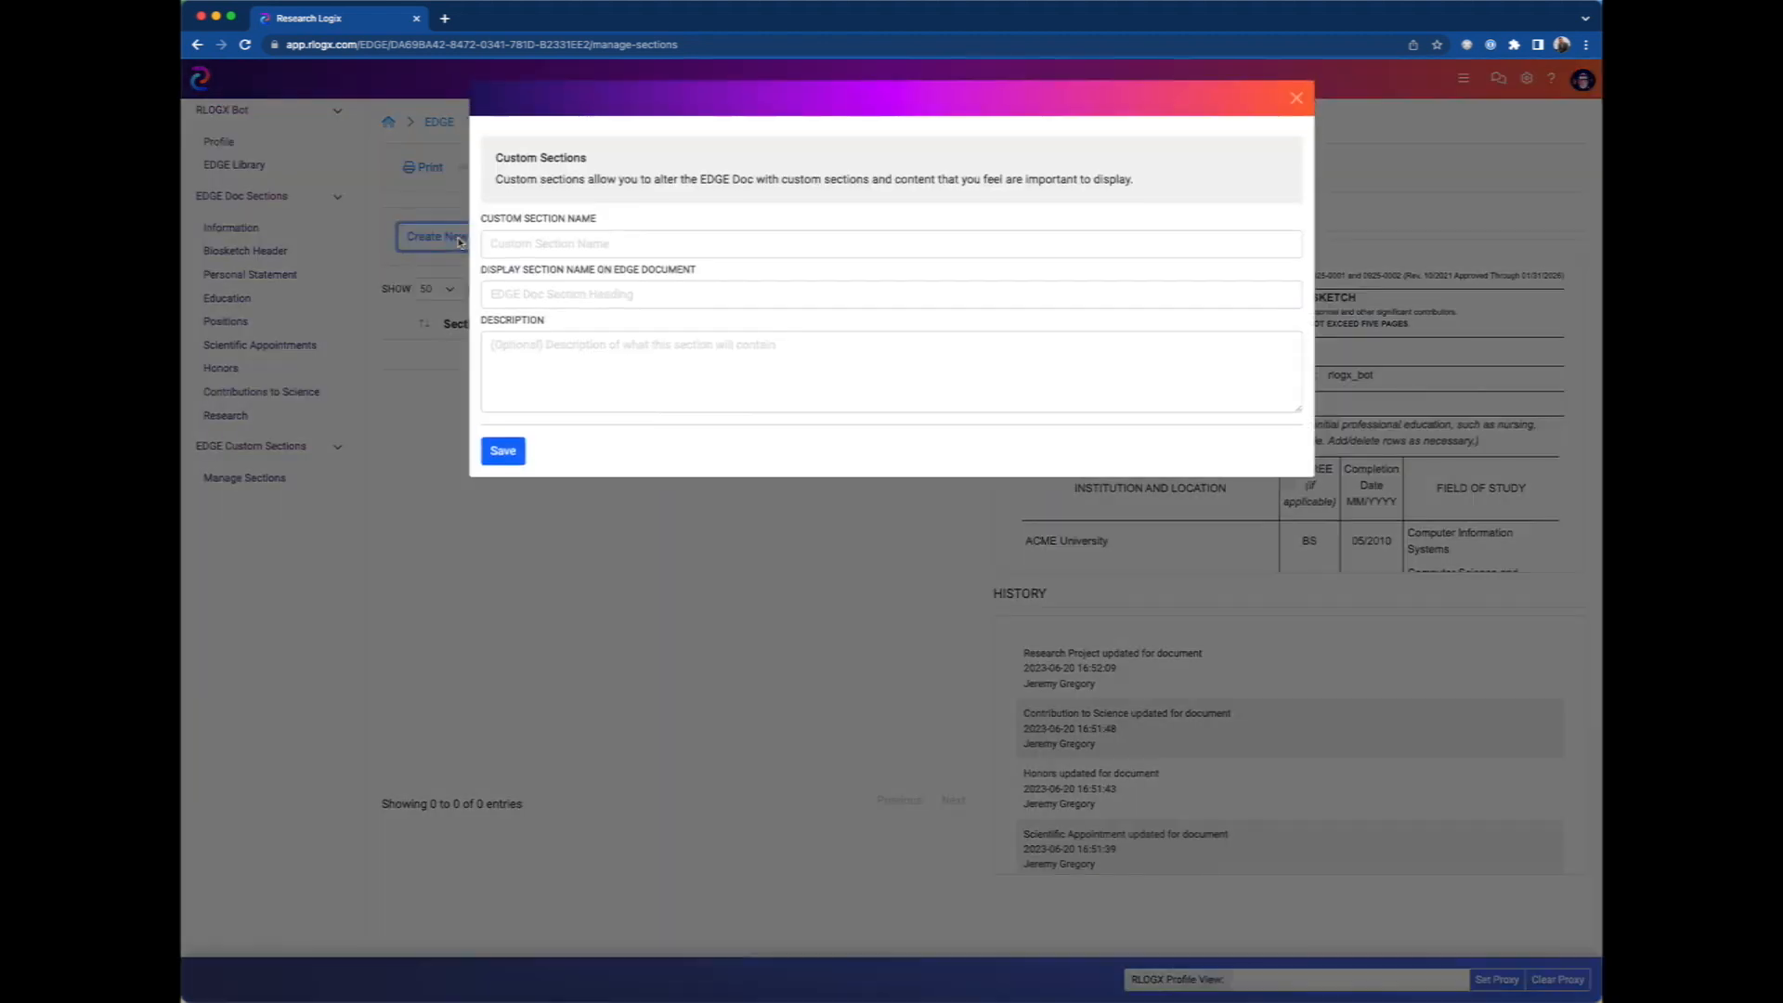
left_click(526, 247)
type("My Lectures")
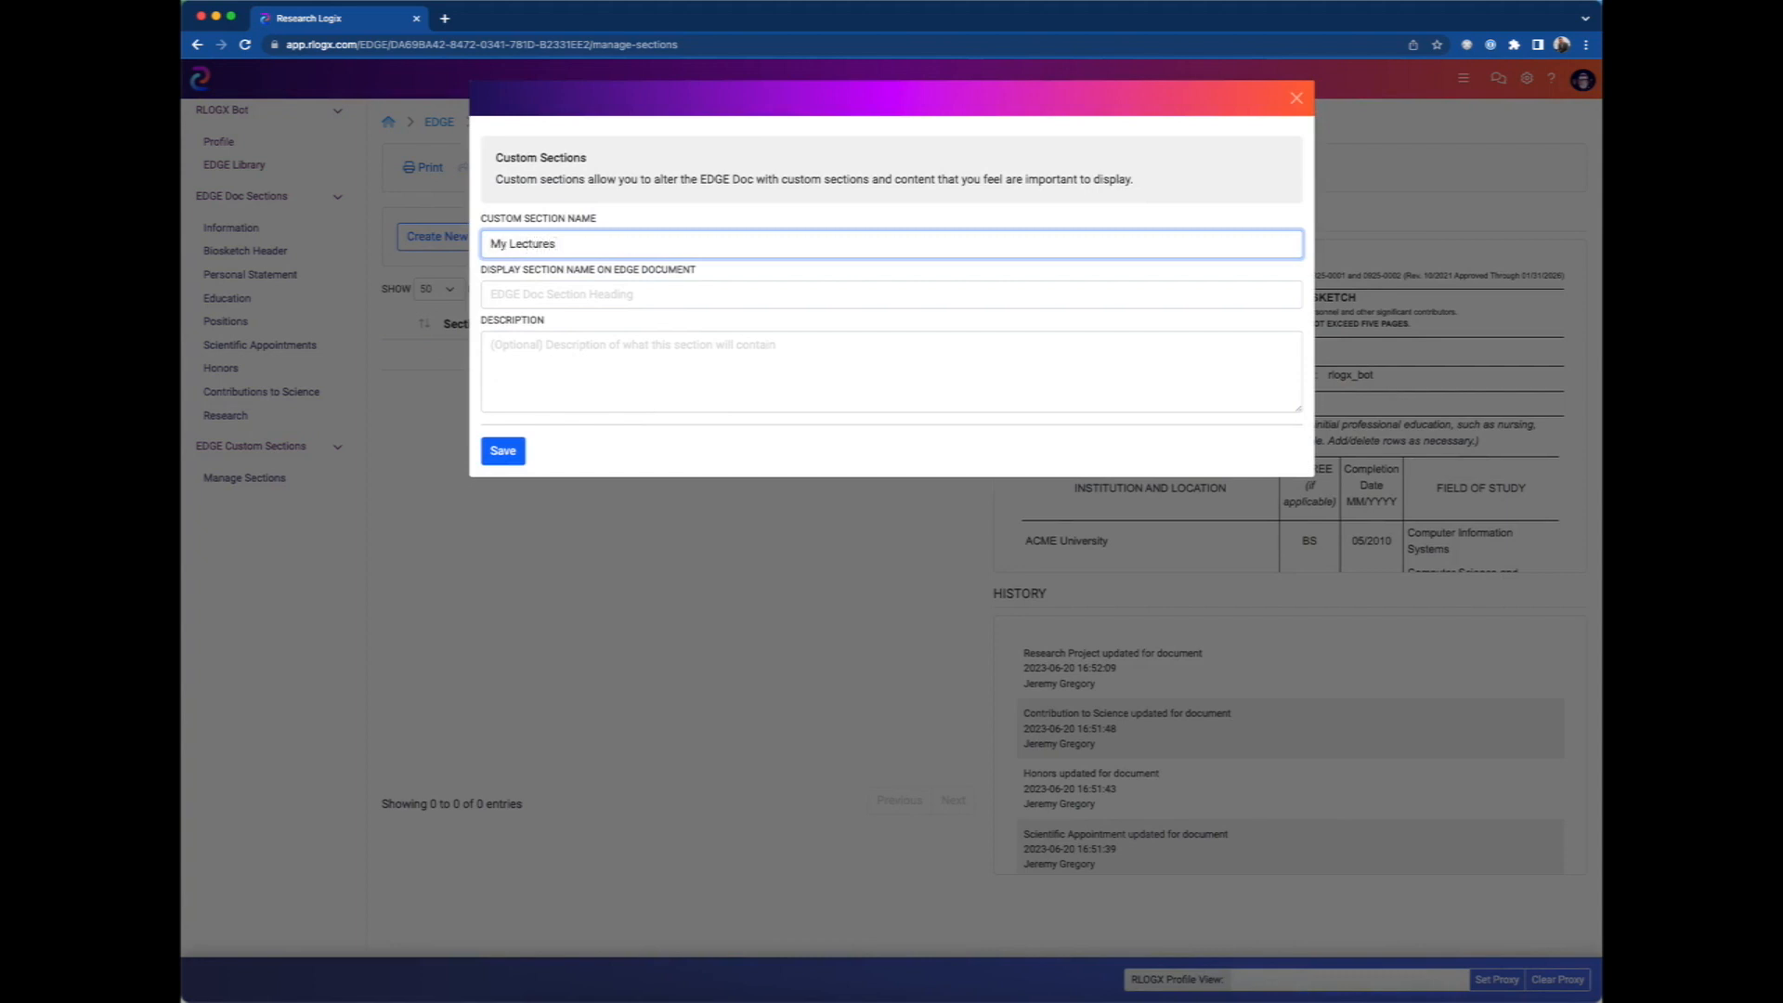
left_click(570, 294)
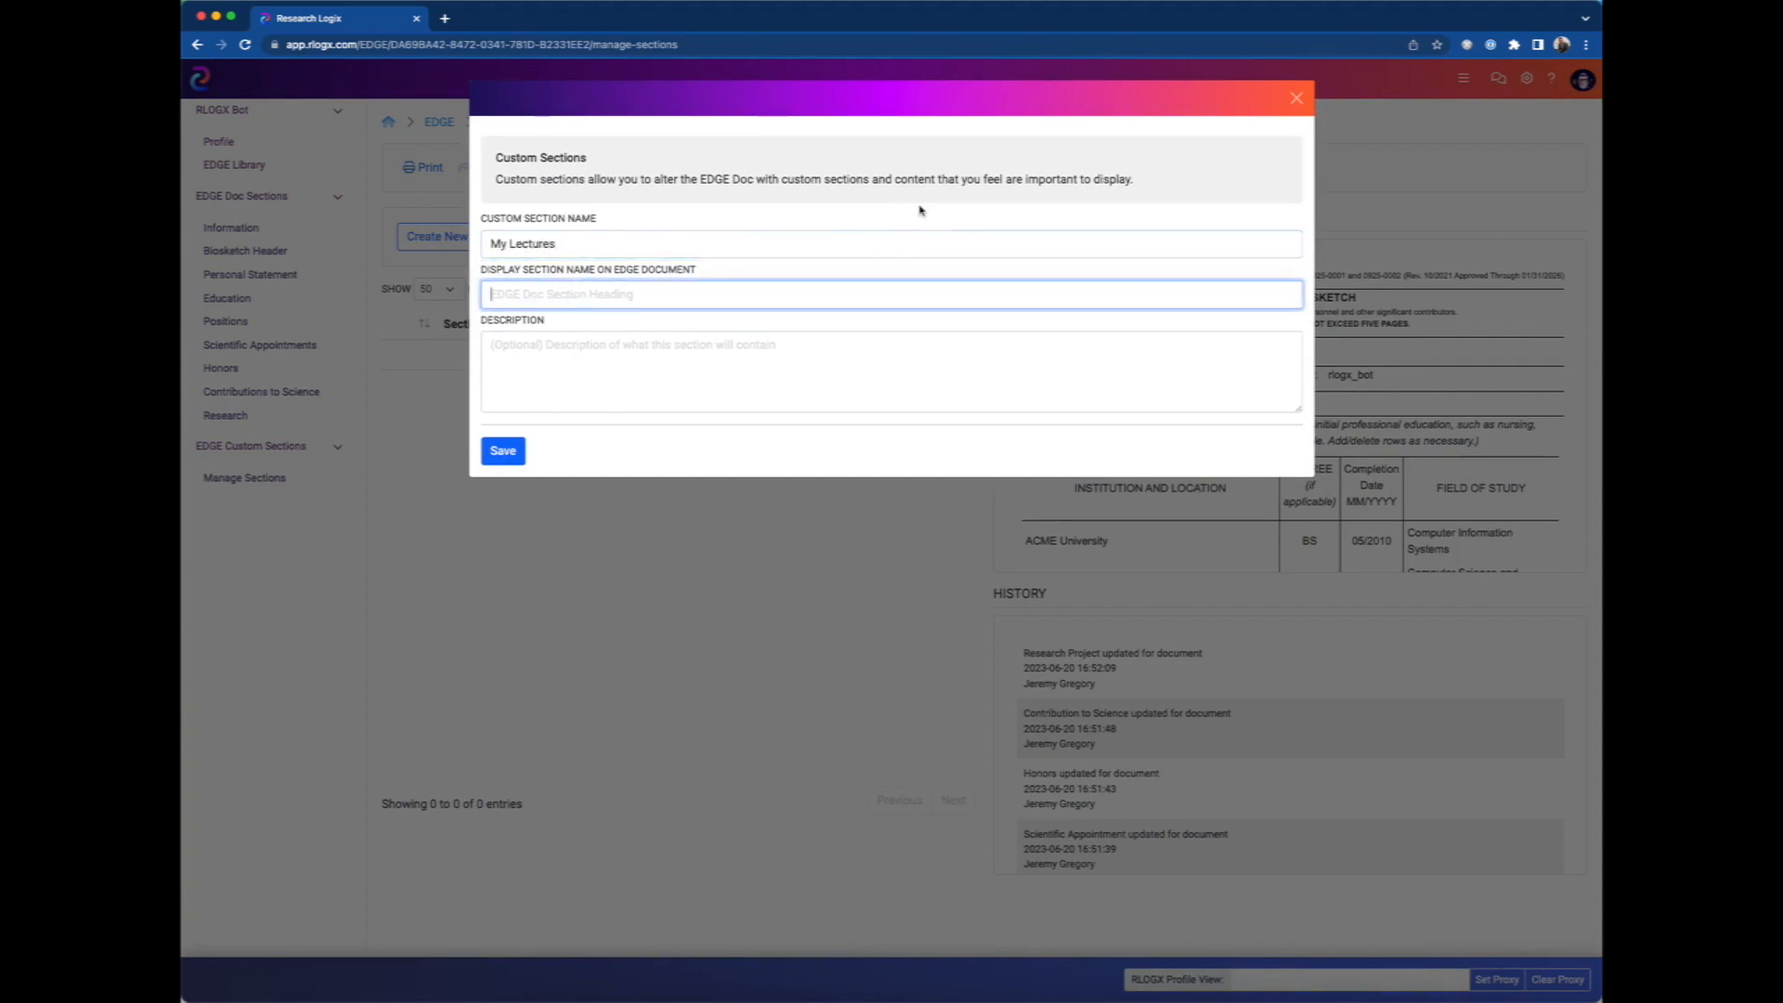
type("Lecture")
left_click(538, 358)
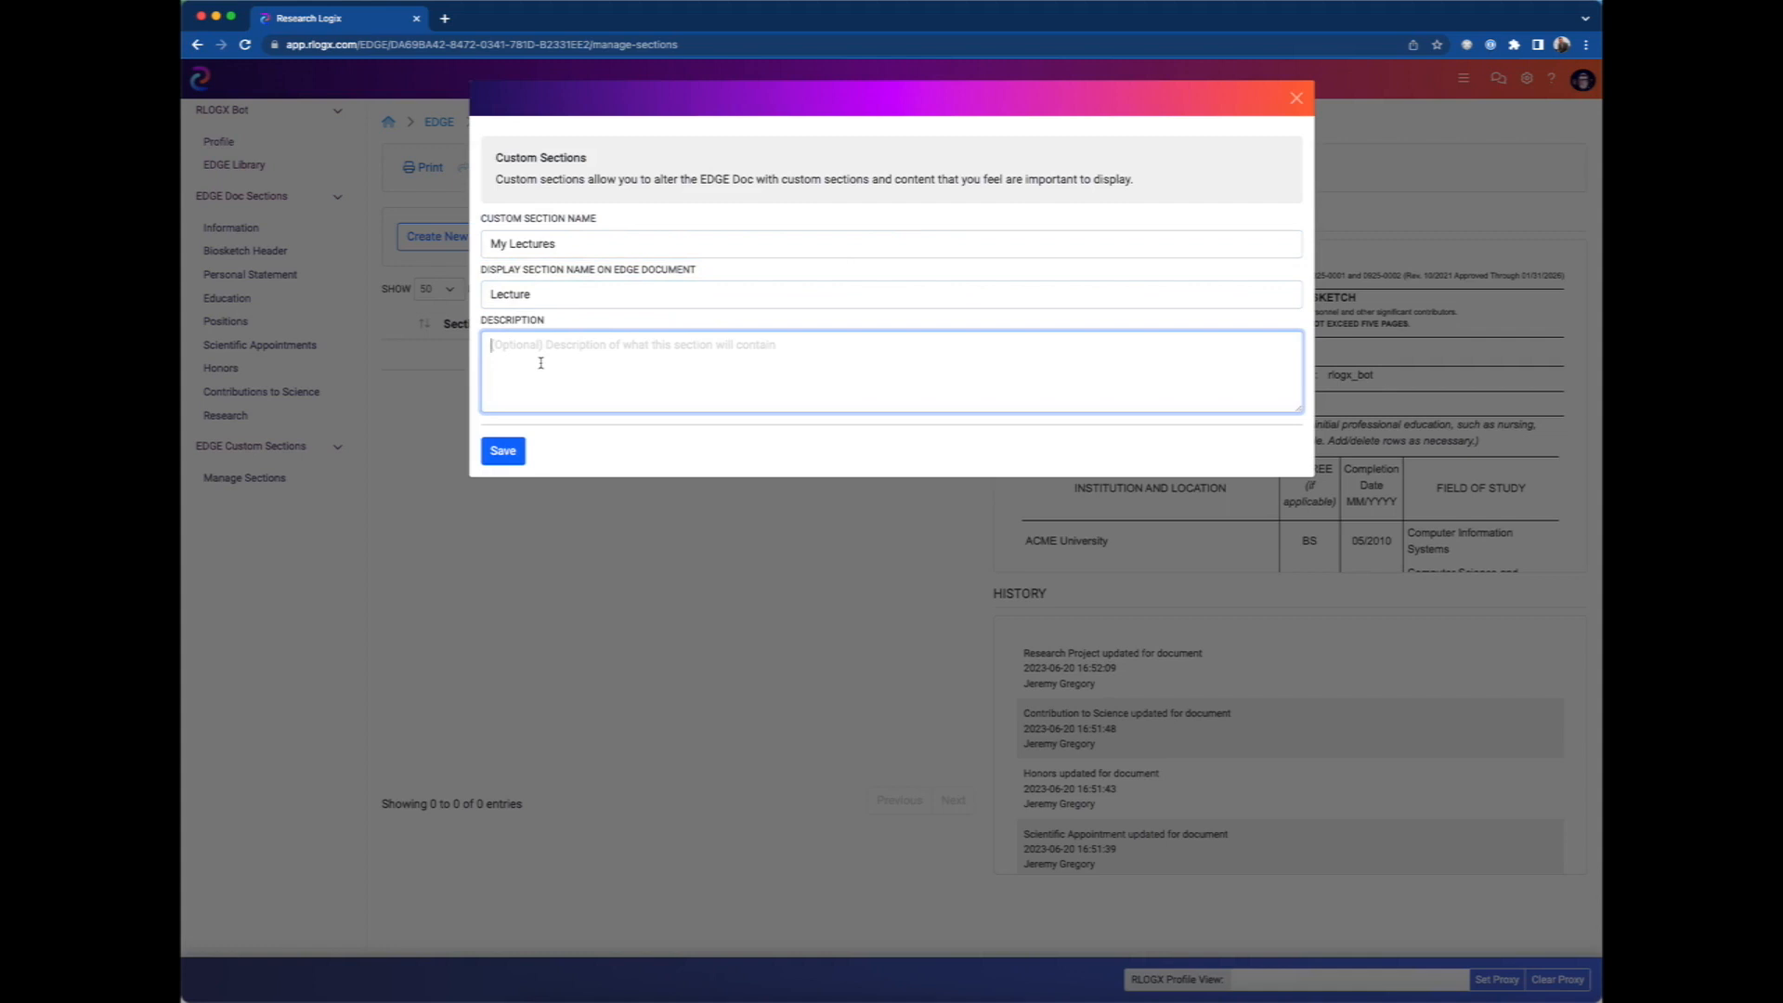
left_click(541, 294)
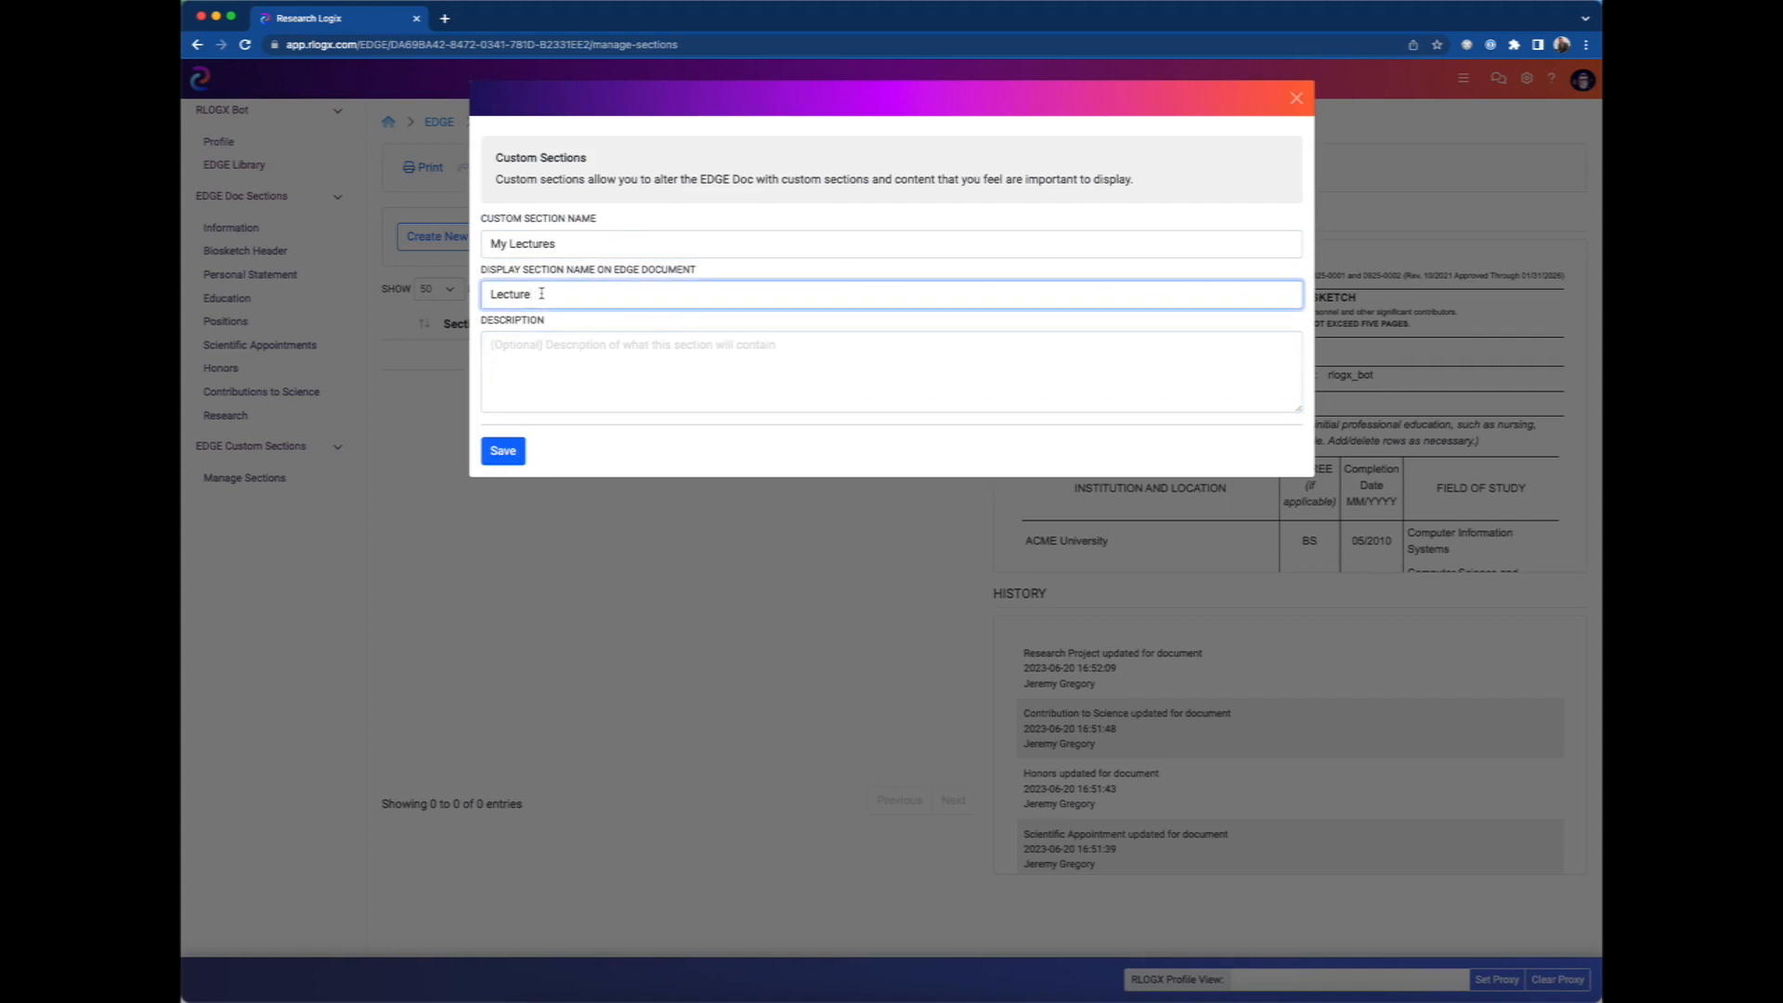
Describe the custom section as "This is just my sample section" and save it.
left_click(546, 369)
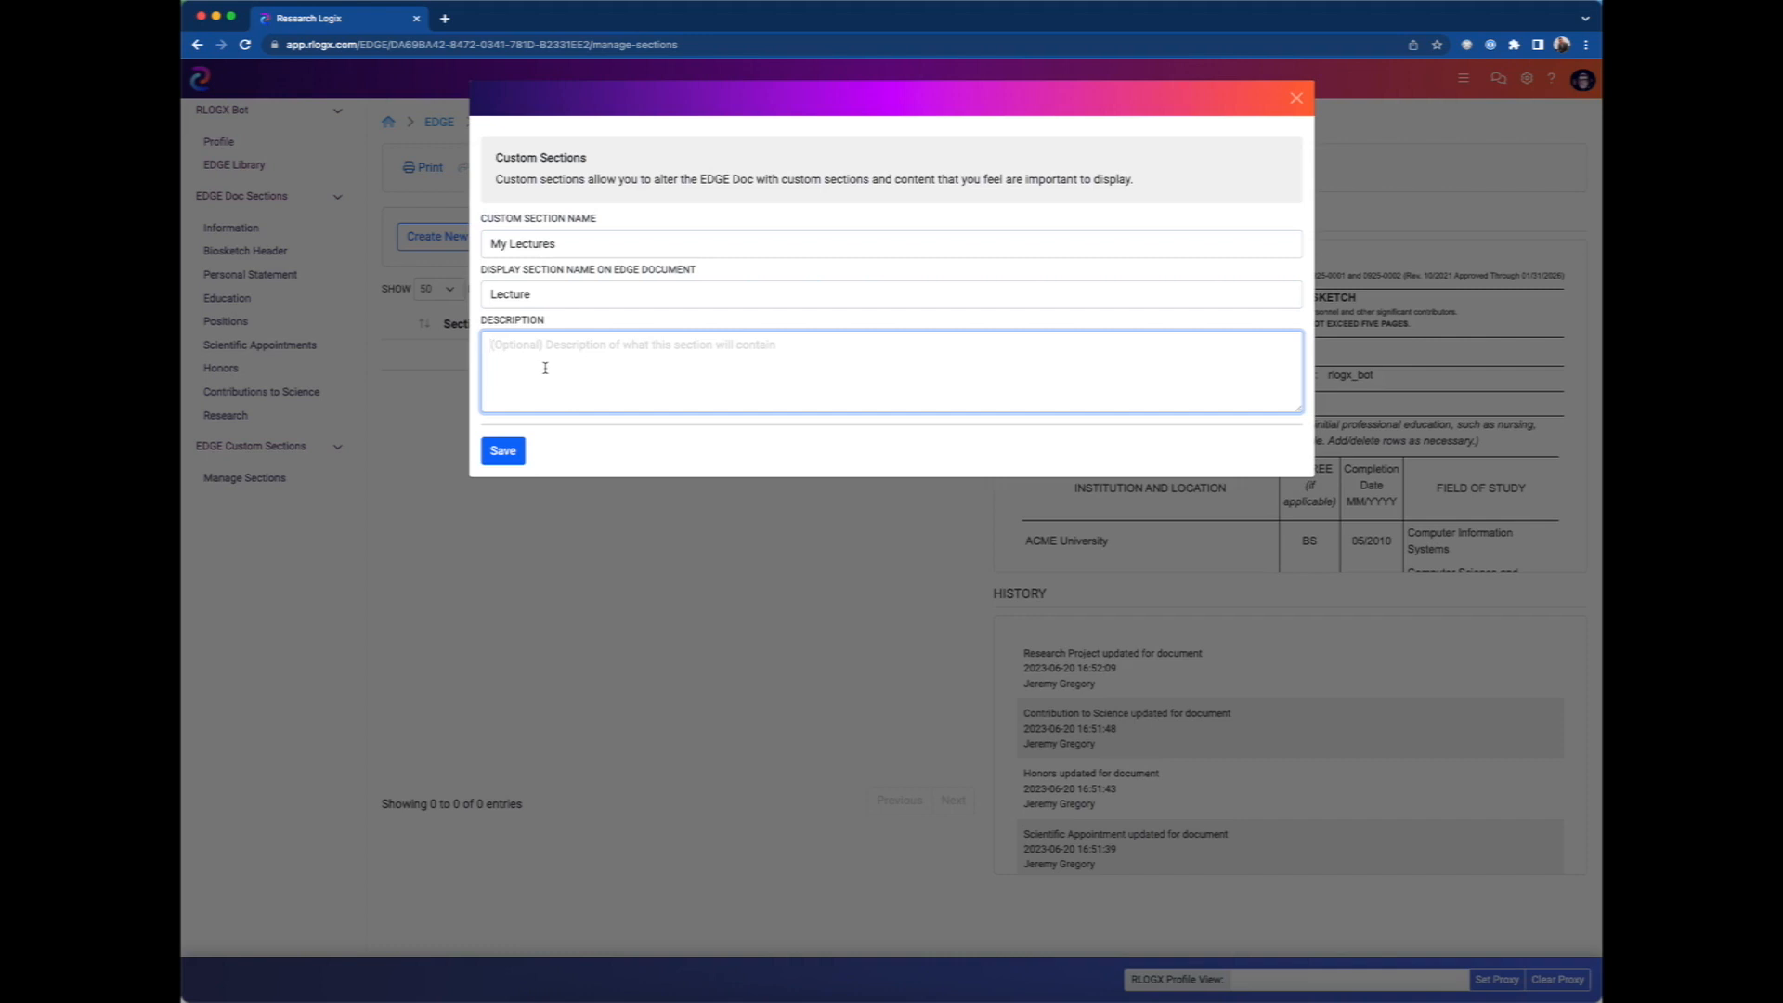
type("This is just my sample section")
left_click(504, 453)
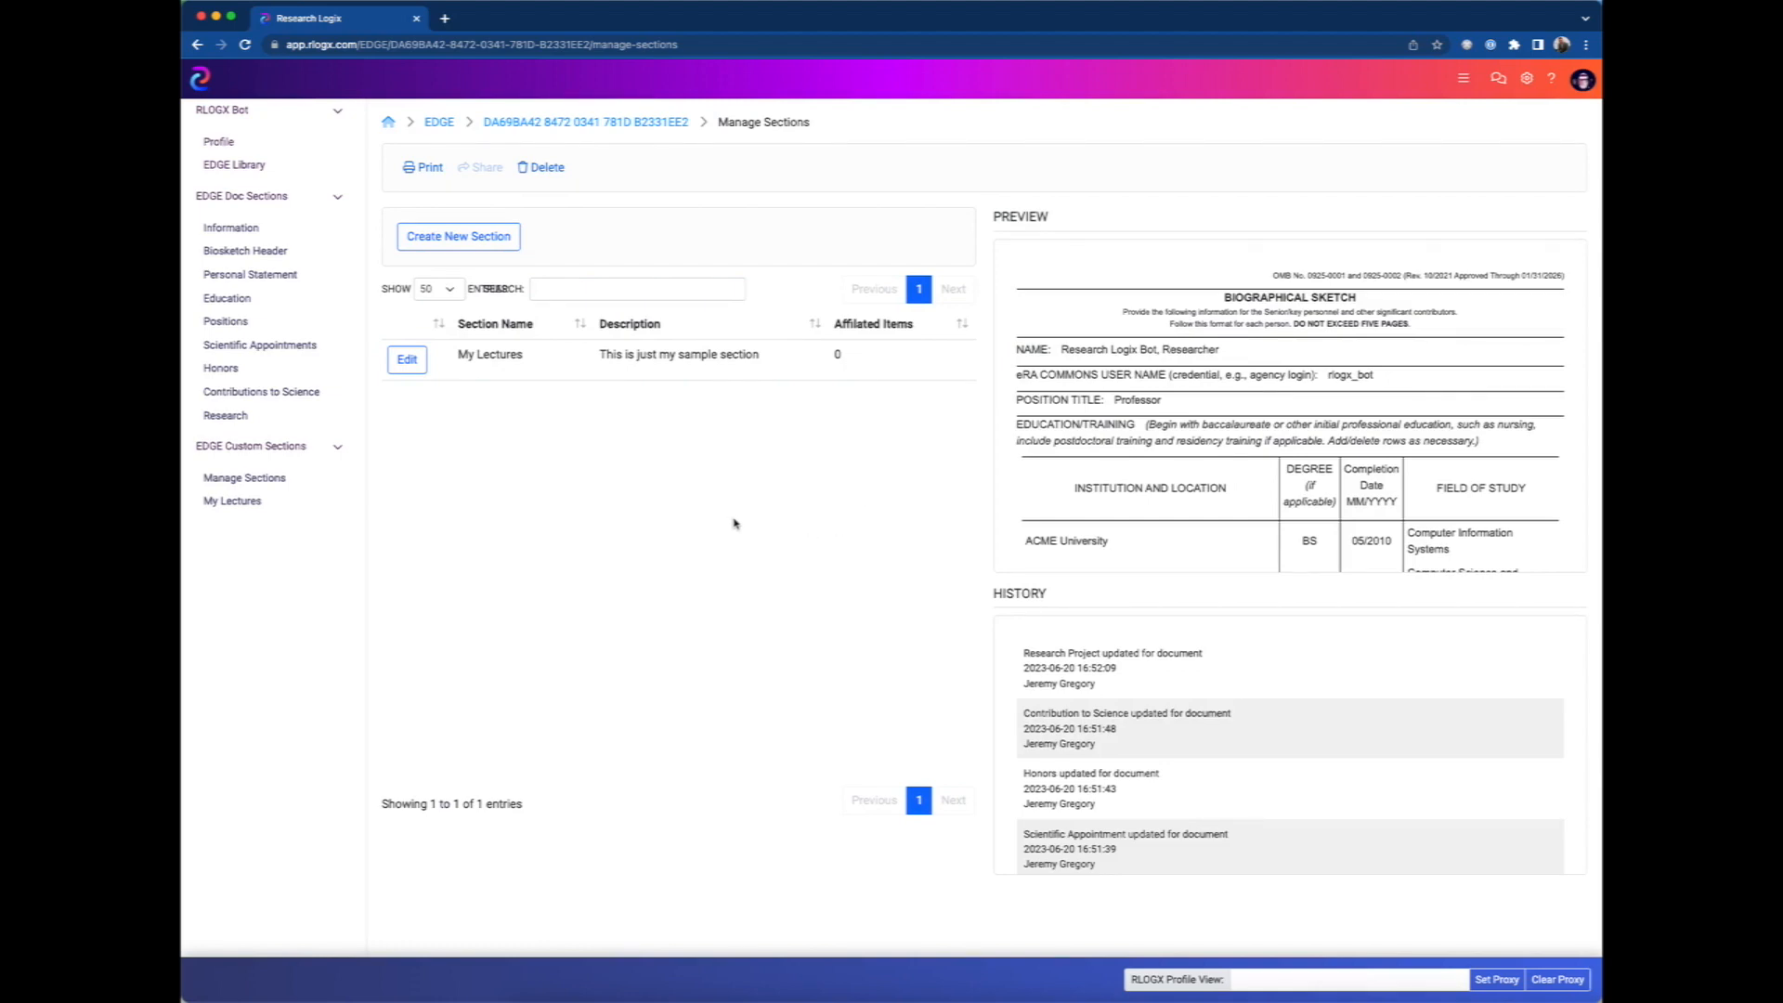
Start a new item in the "My Lectures" custom section with the item text "My first lecture".
left_click(232, 506)
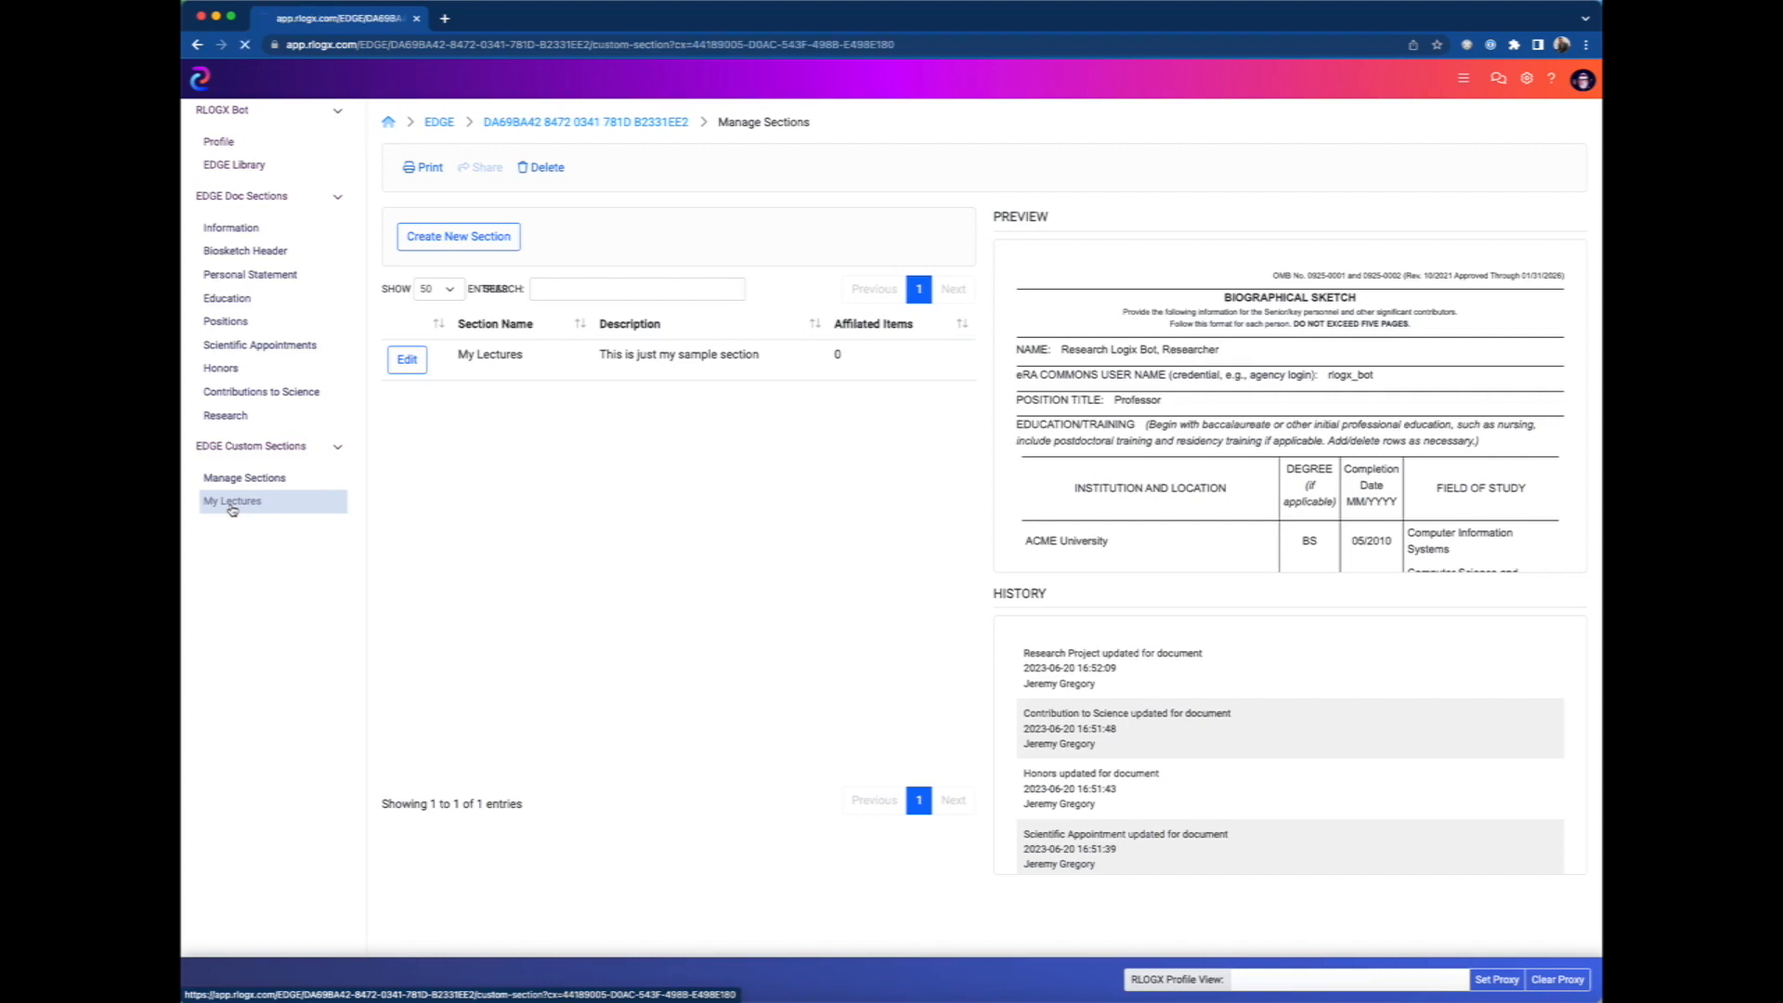
left_click(430, 238)
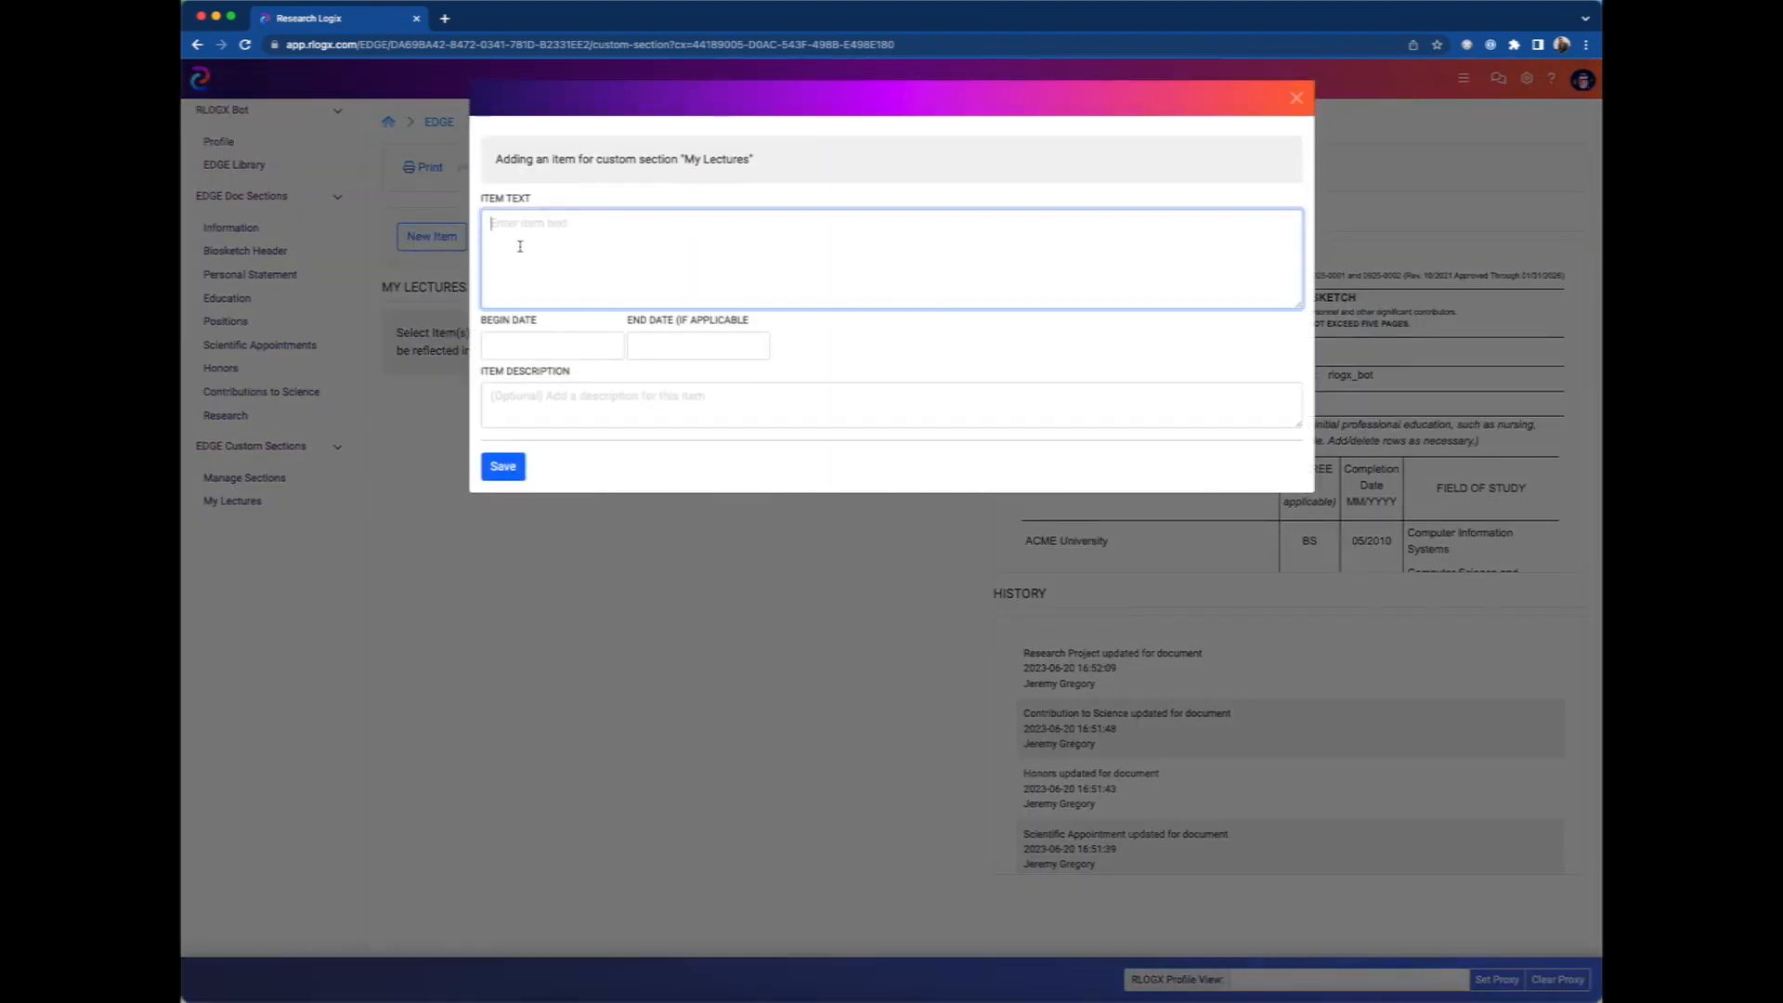
type("My first lecture")
key("Tab")
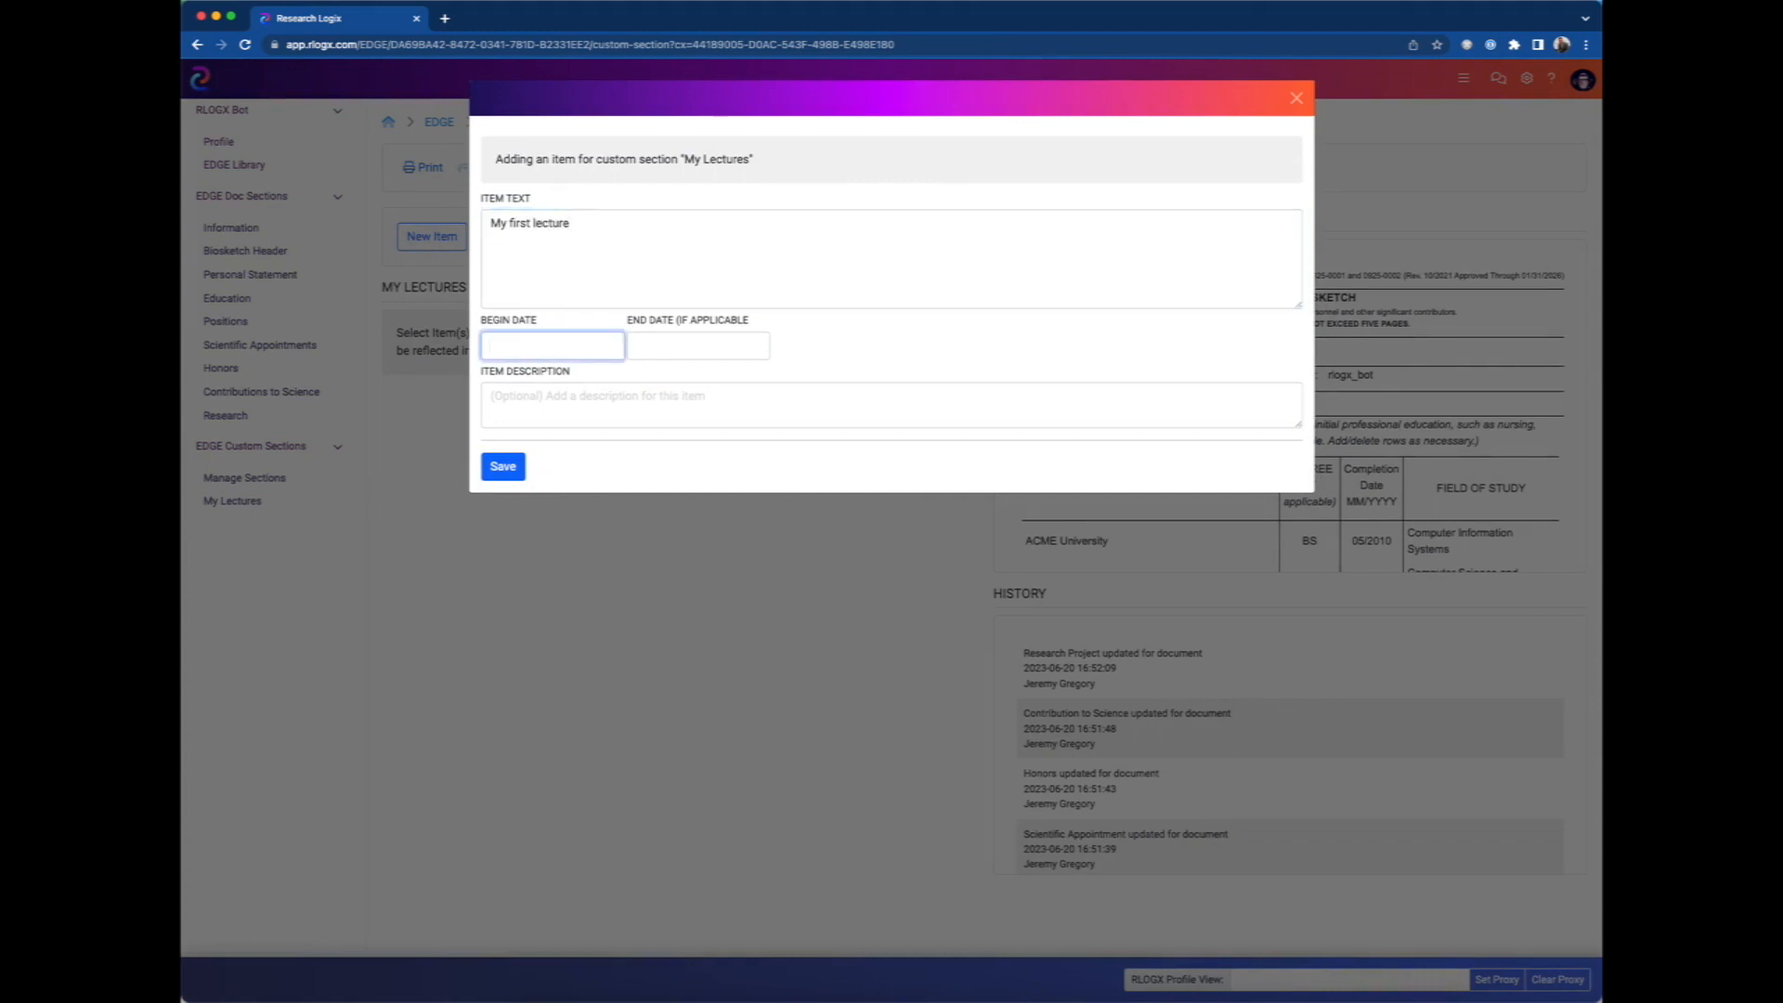
Set the lecture item's begin date to 1/2/23.
type("1")
type("/2/")
type("223")
key("BackSpace")
key("BackSpace")
type("3")
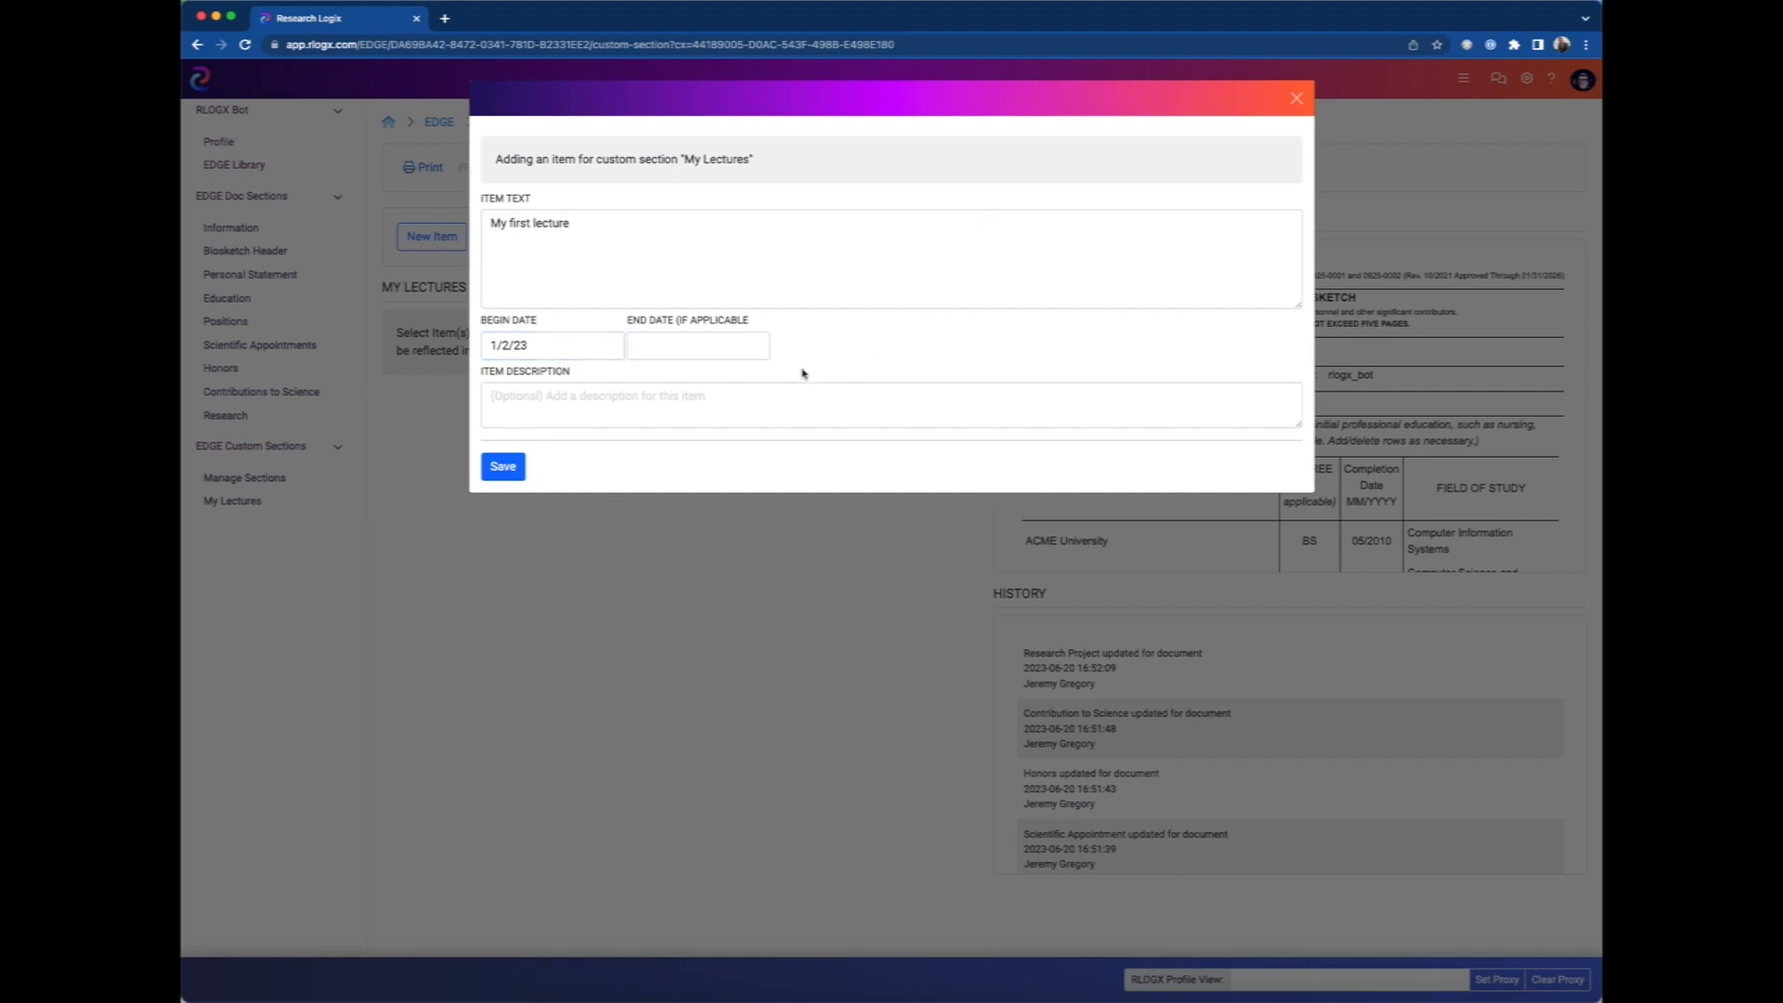
Describe the lecture item as "I gave a lecture and want to highlight this." and save it.
left_click(706, 394)
type("I ga")
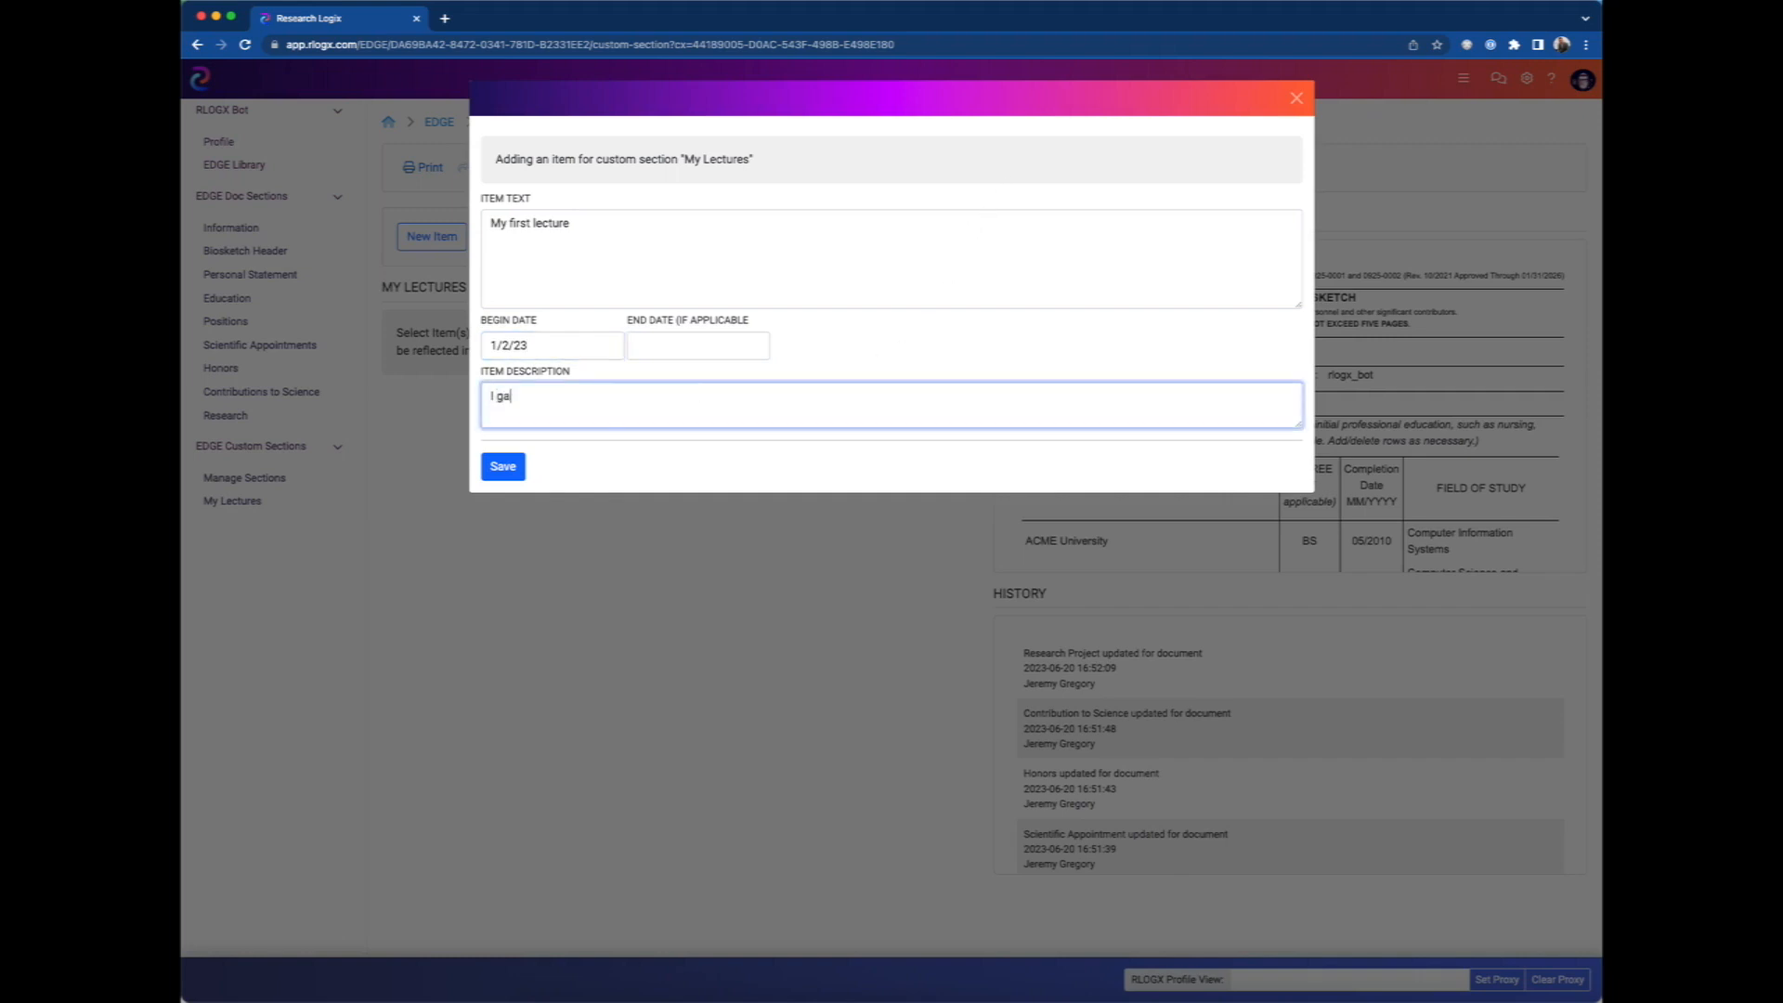
type("ve a lecture and want to highlight this.")
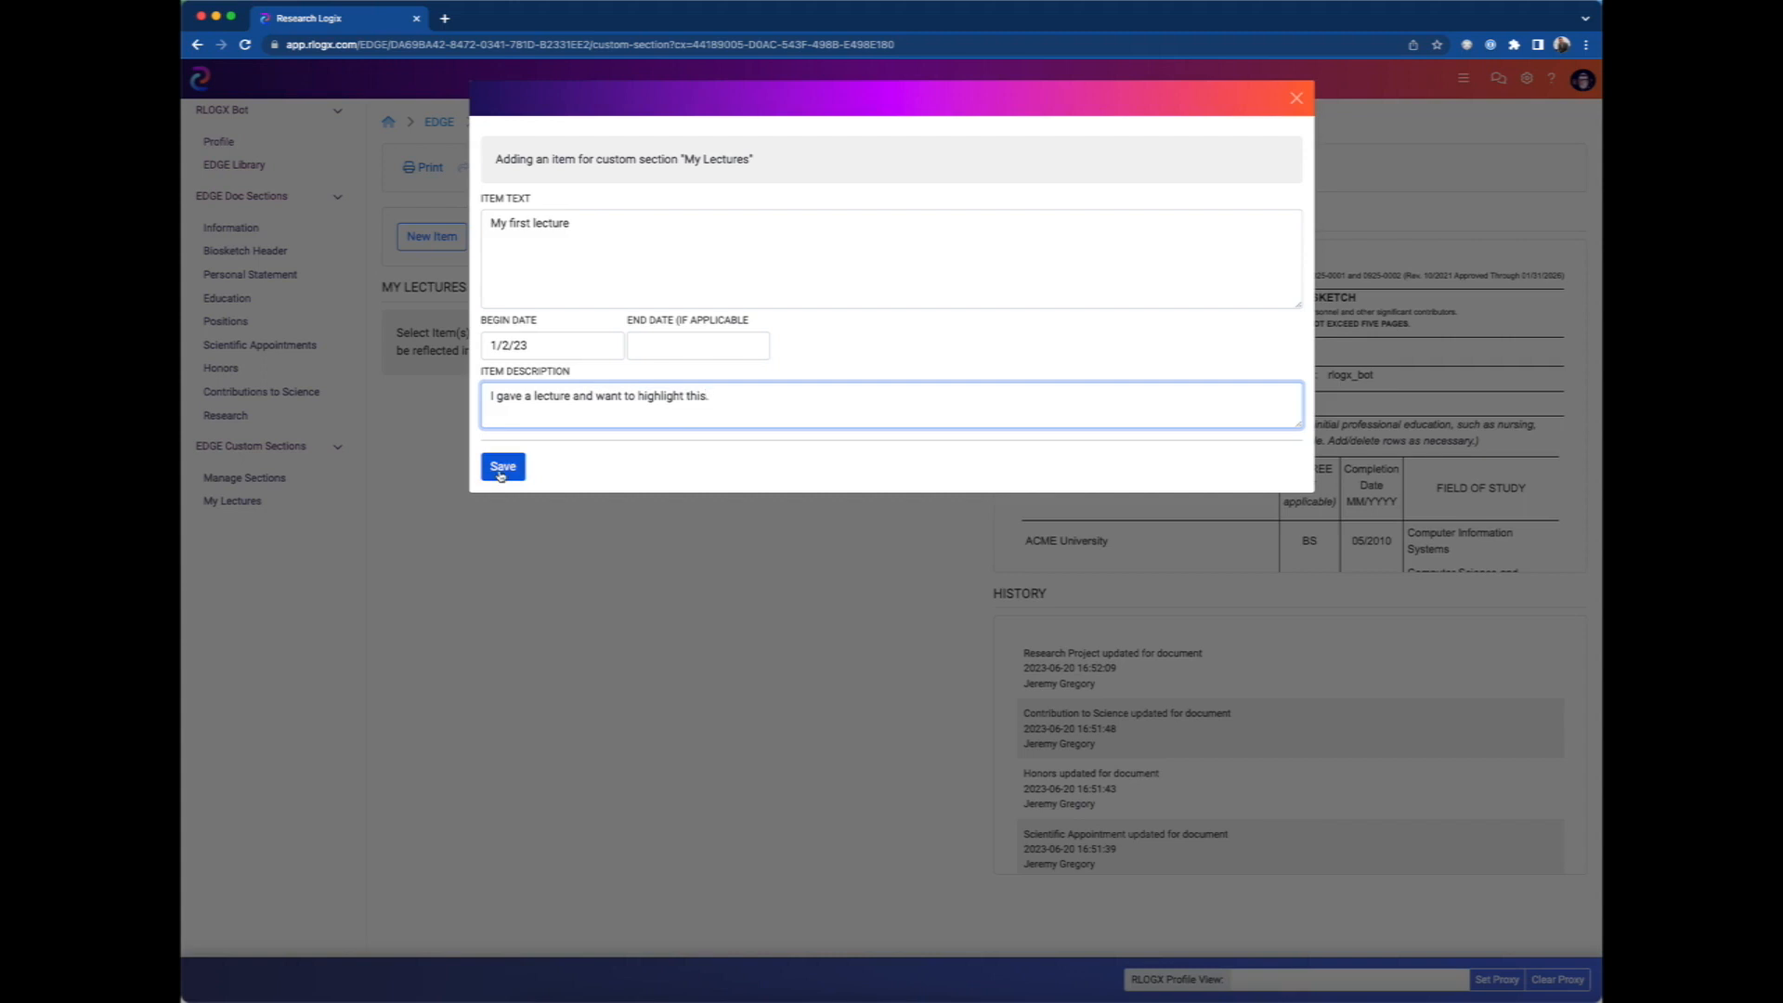
left_click(502, 467)
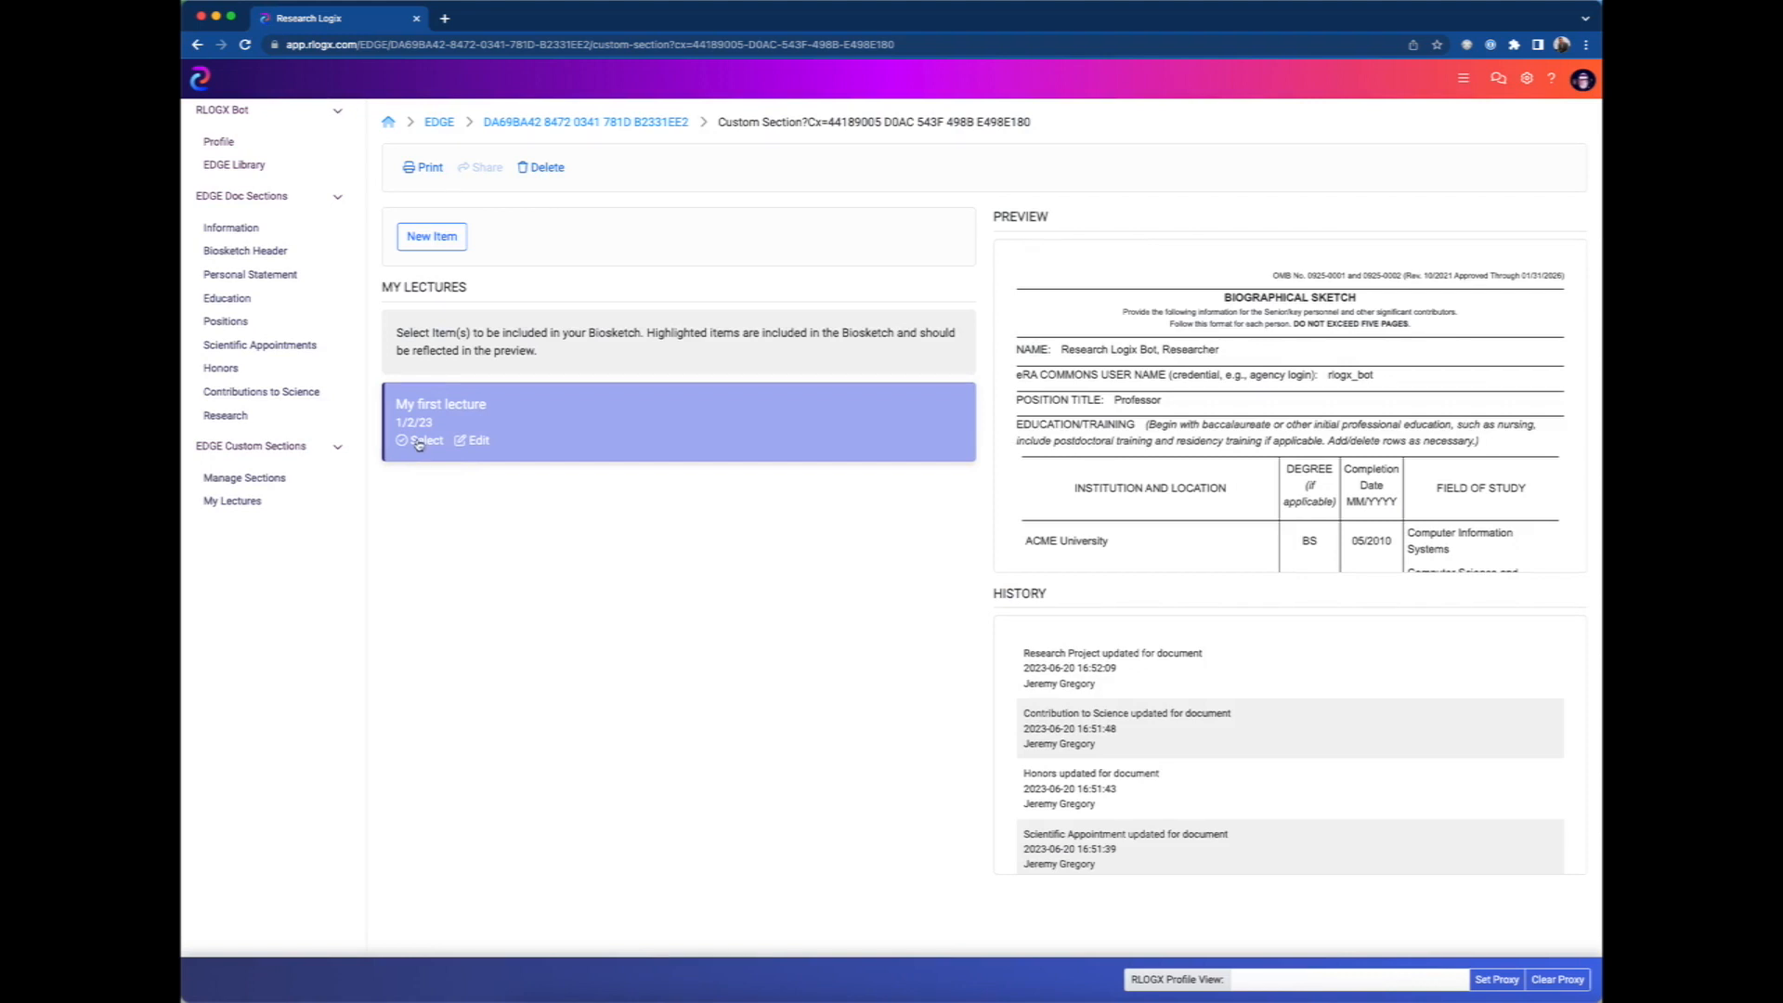
Include "My first lecture" in the biosketch and check its Lecture entry in the preview.
left_click(419, 442)
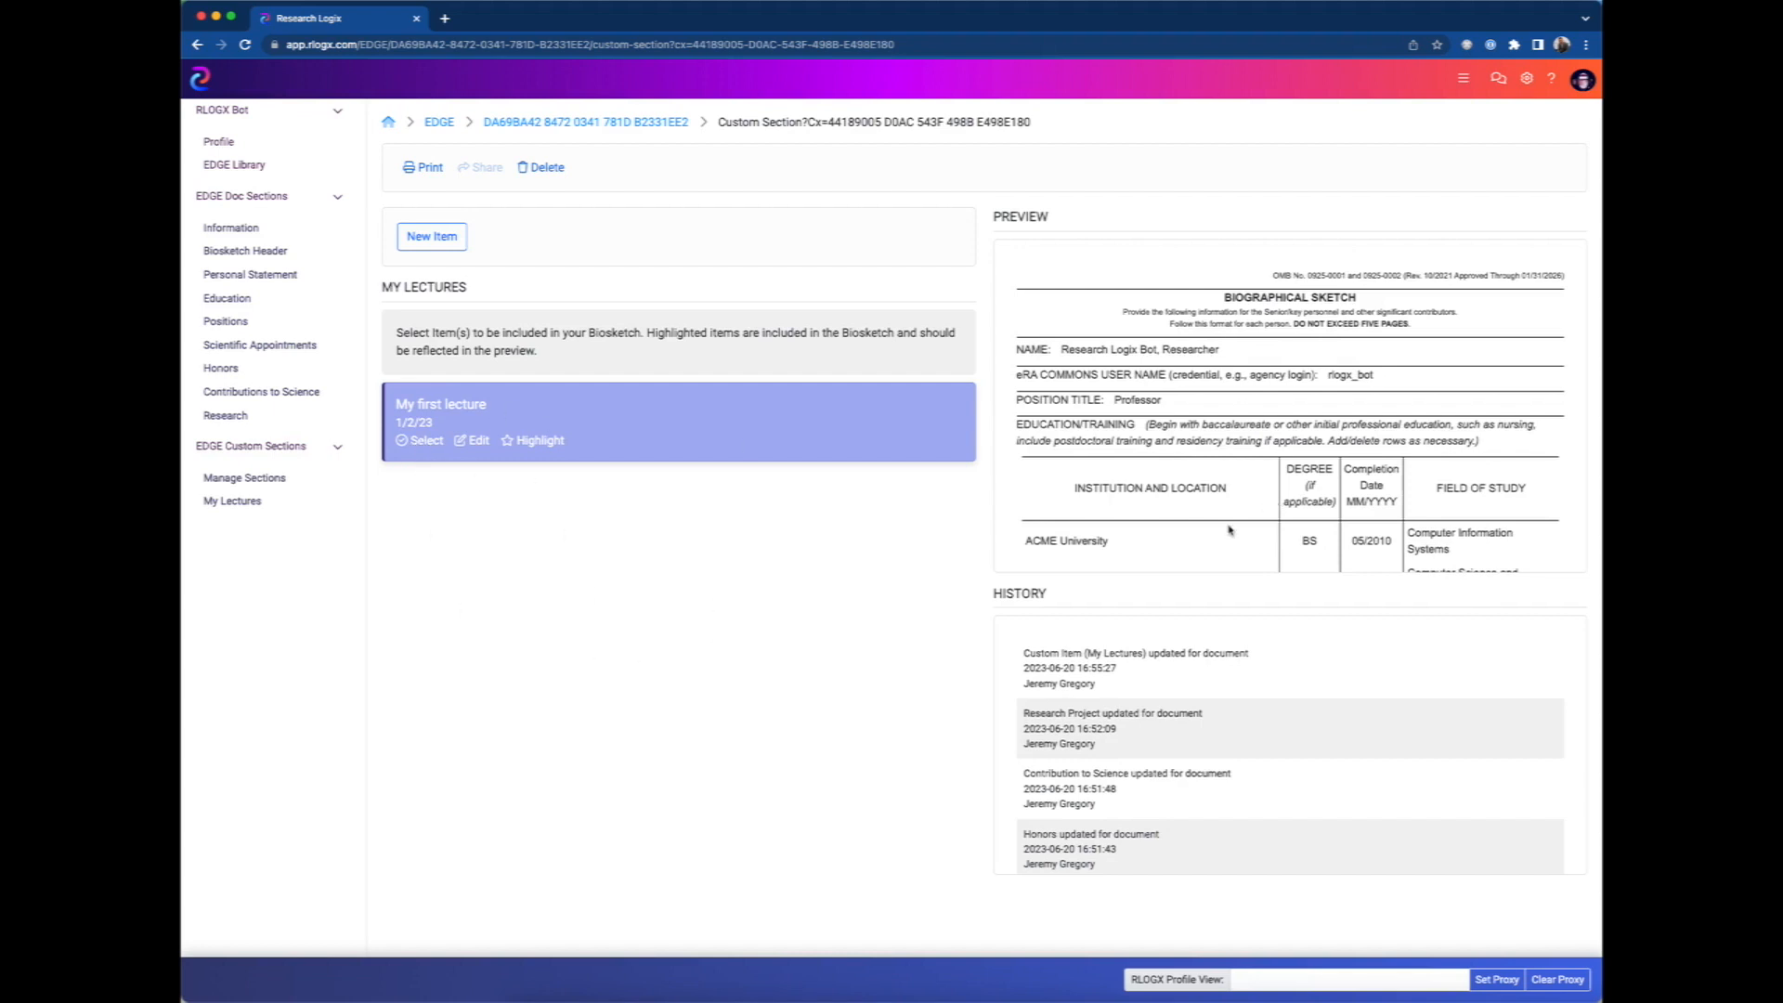
scroll(1232, 530, "down", 6)
scroll(1211, 524, "down", 4)
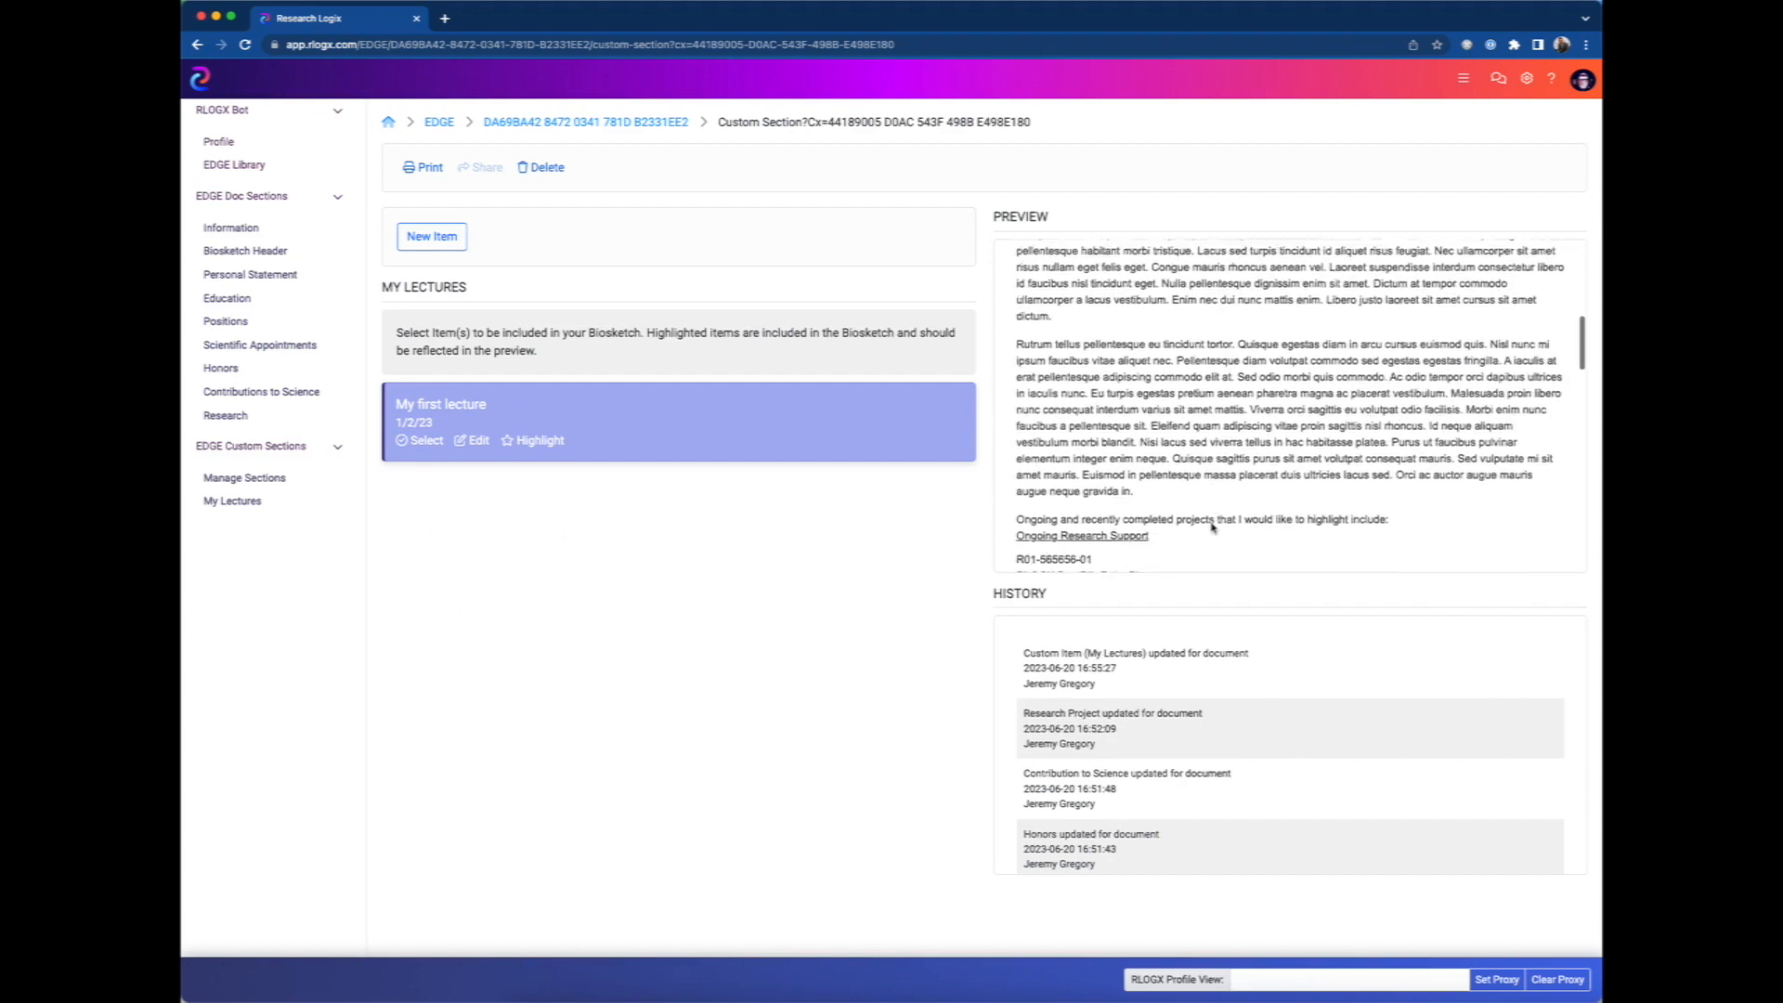
scroll(1212, 526, "down", 5)
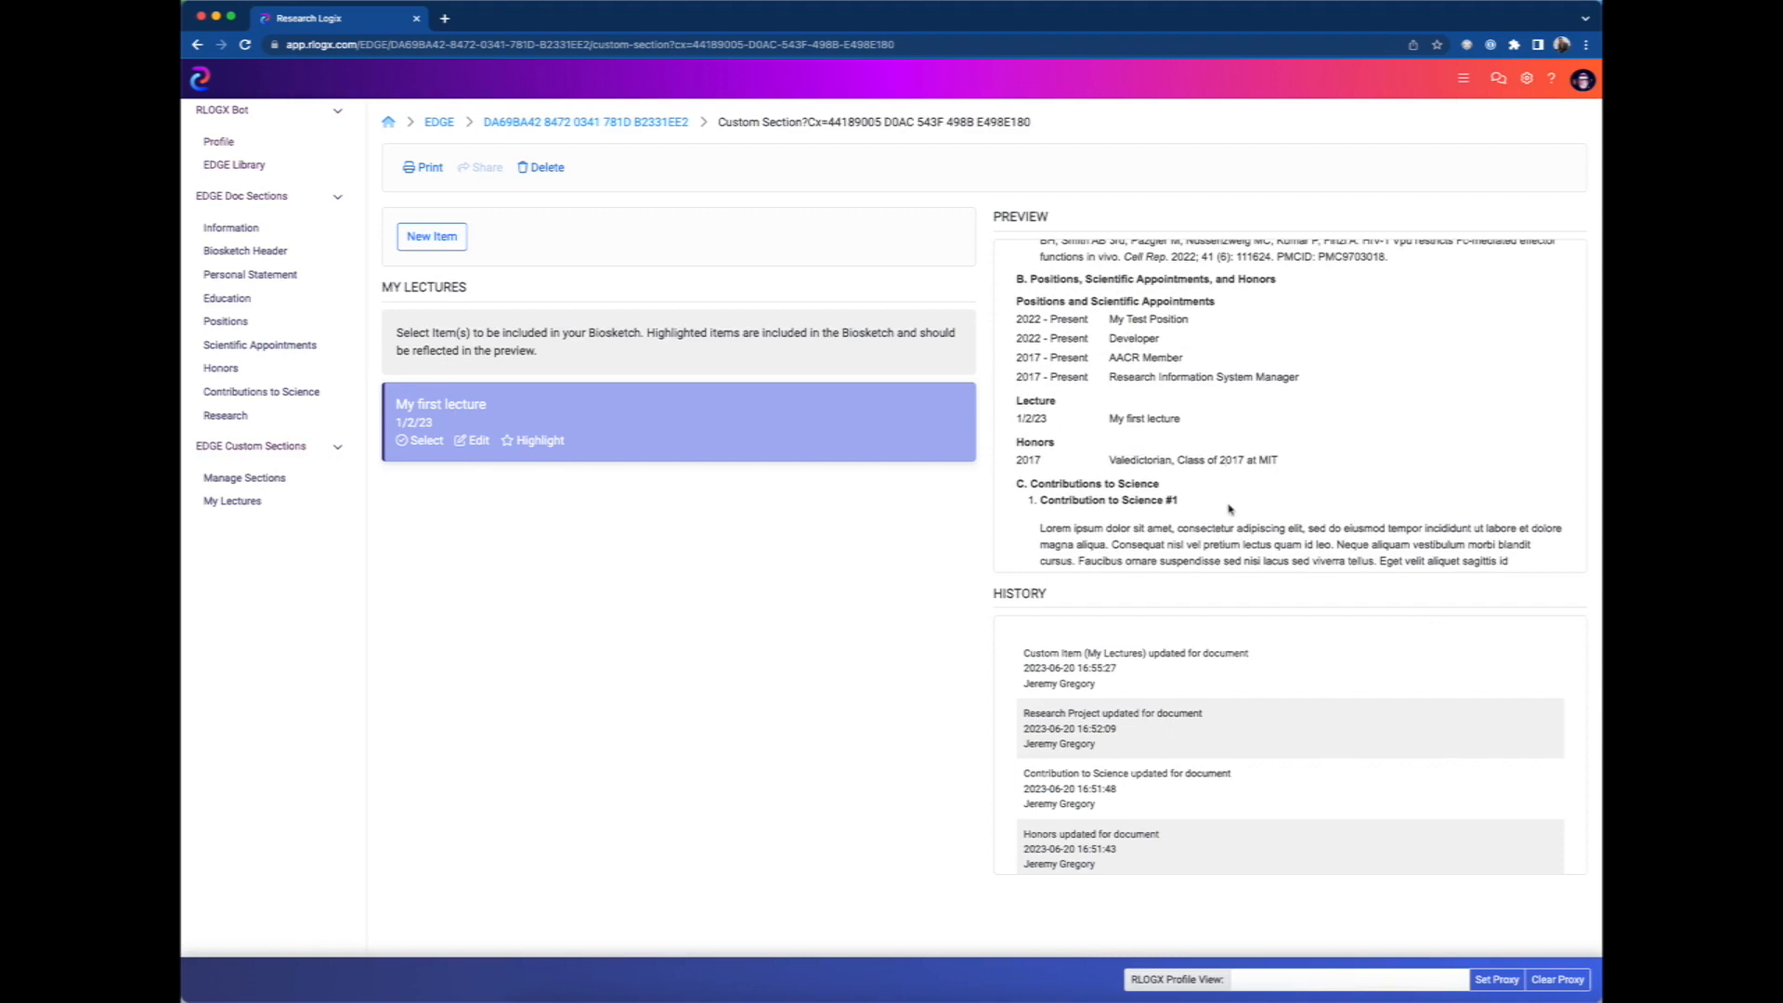
scroll(1232, 507, "down", 2)
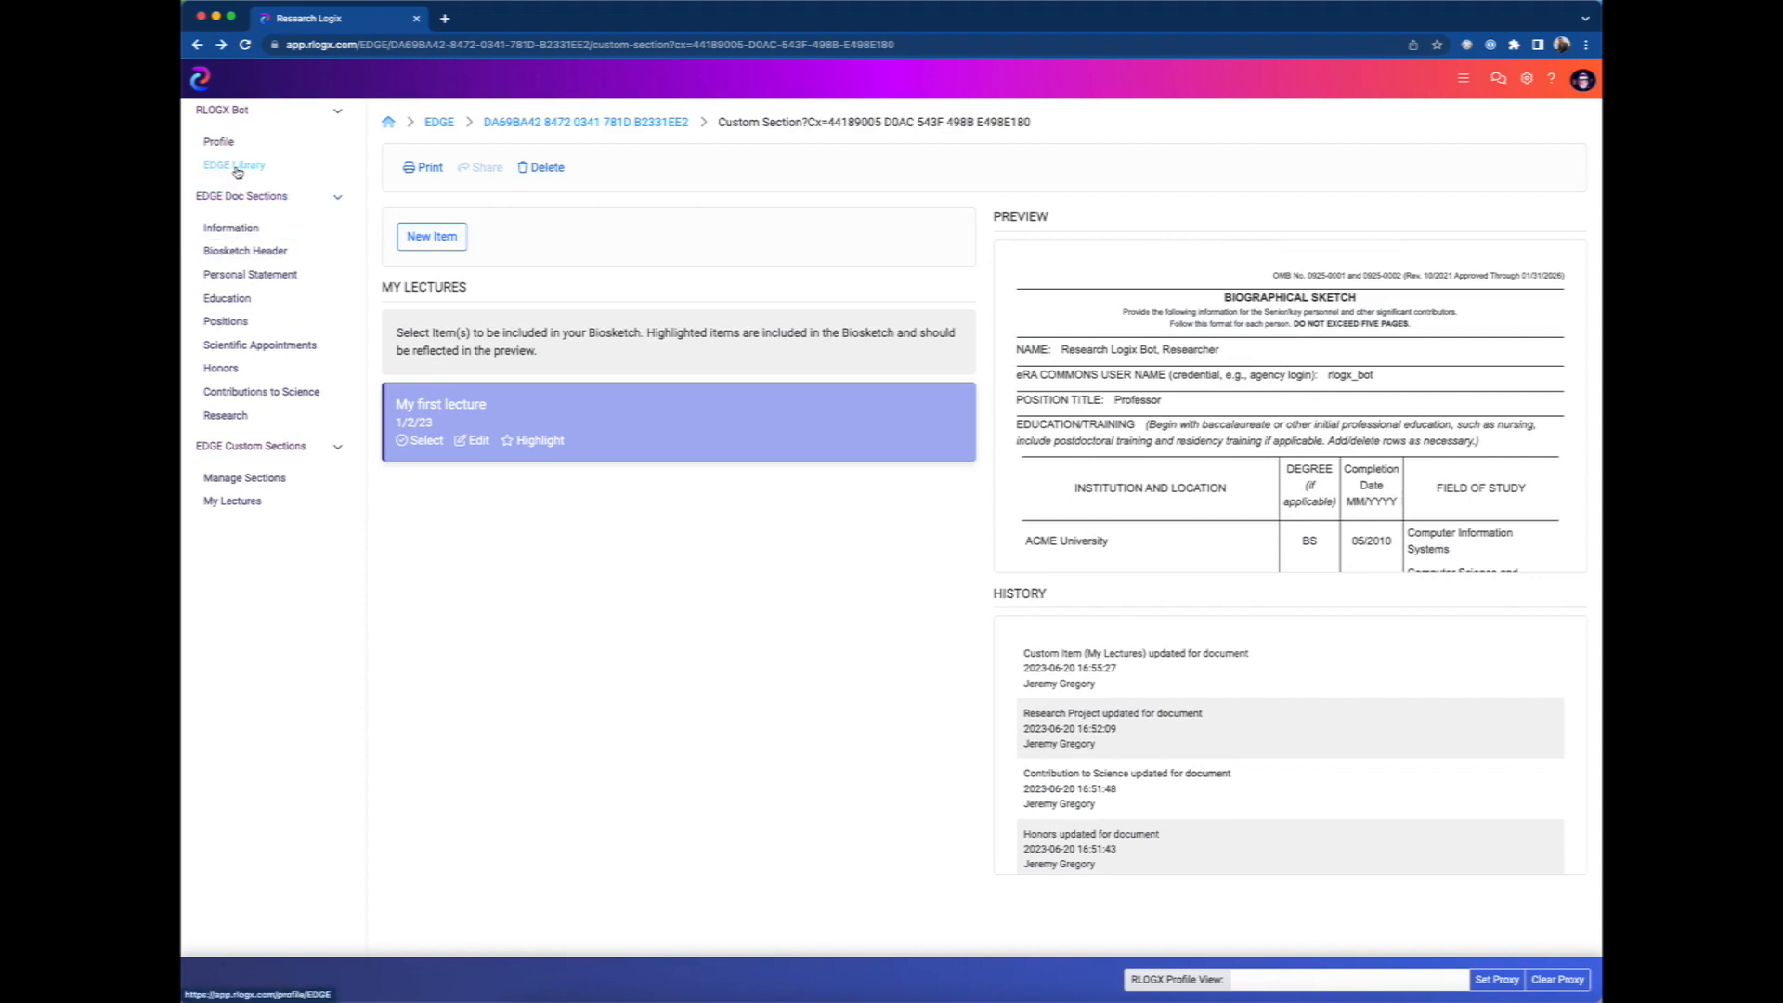
scroll(1326, 435, "down", 5)
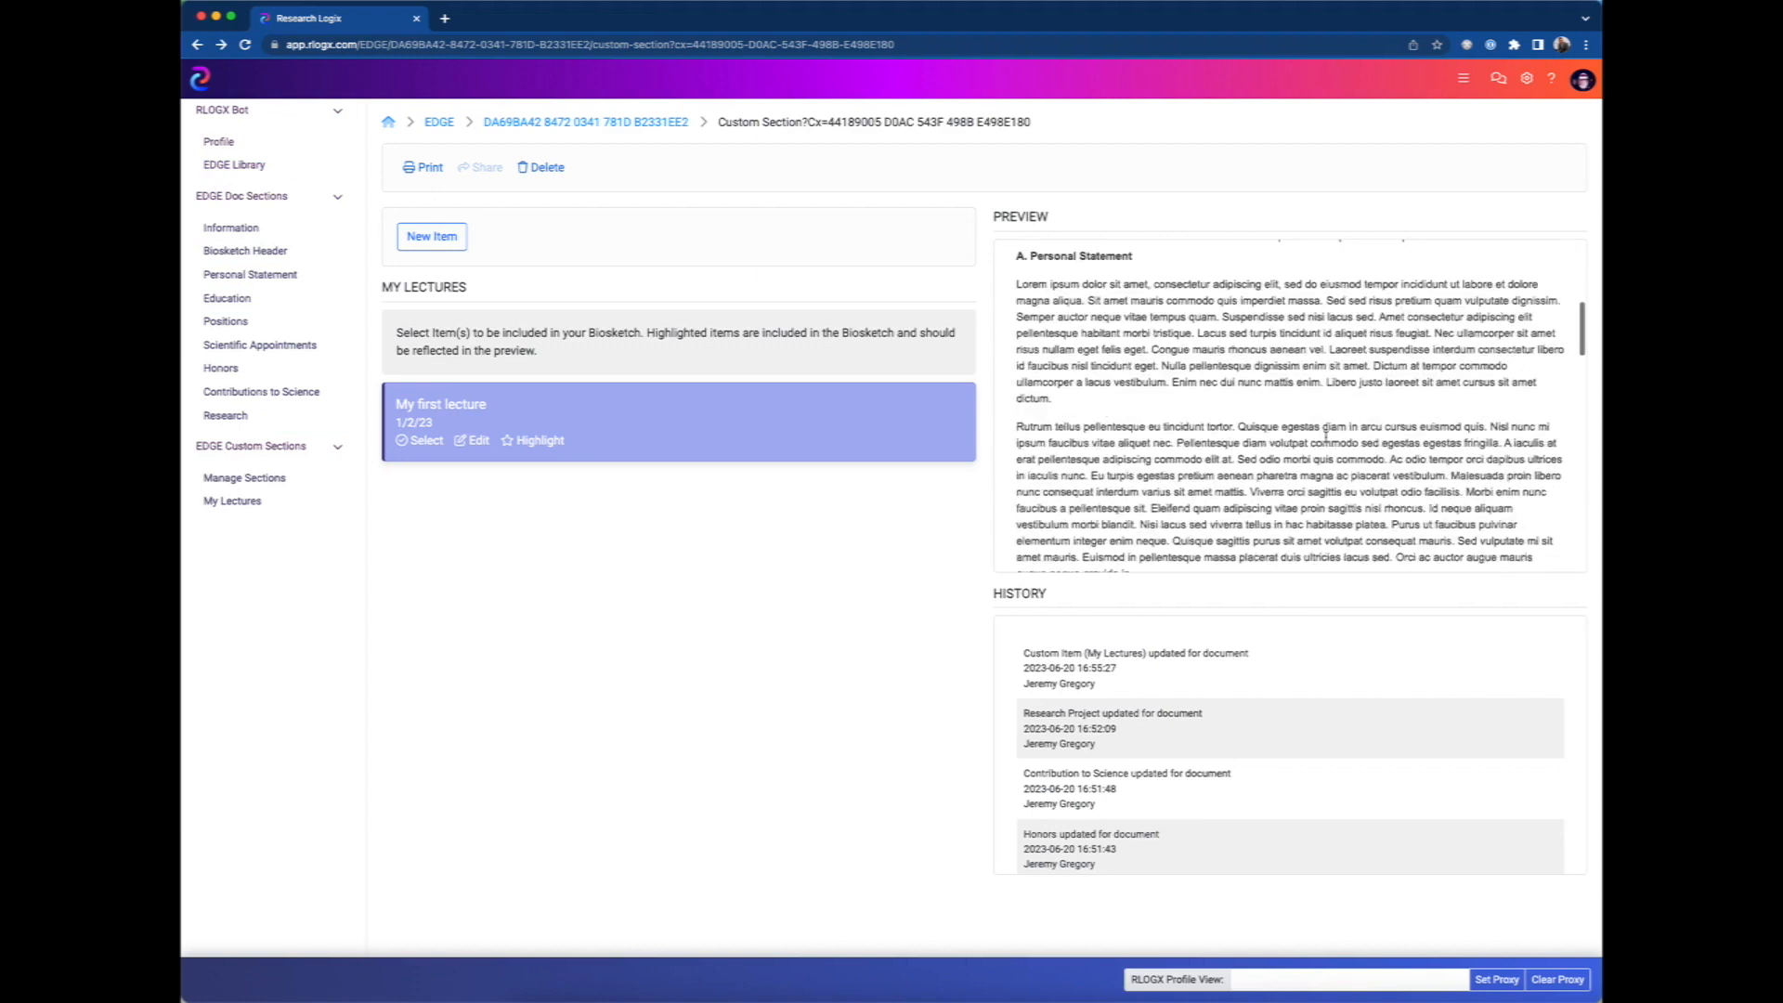
Return to the EDGE Library and look over the actions available for "My First Biosketch".
left_click(227, 166)
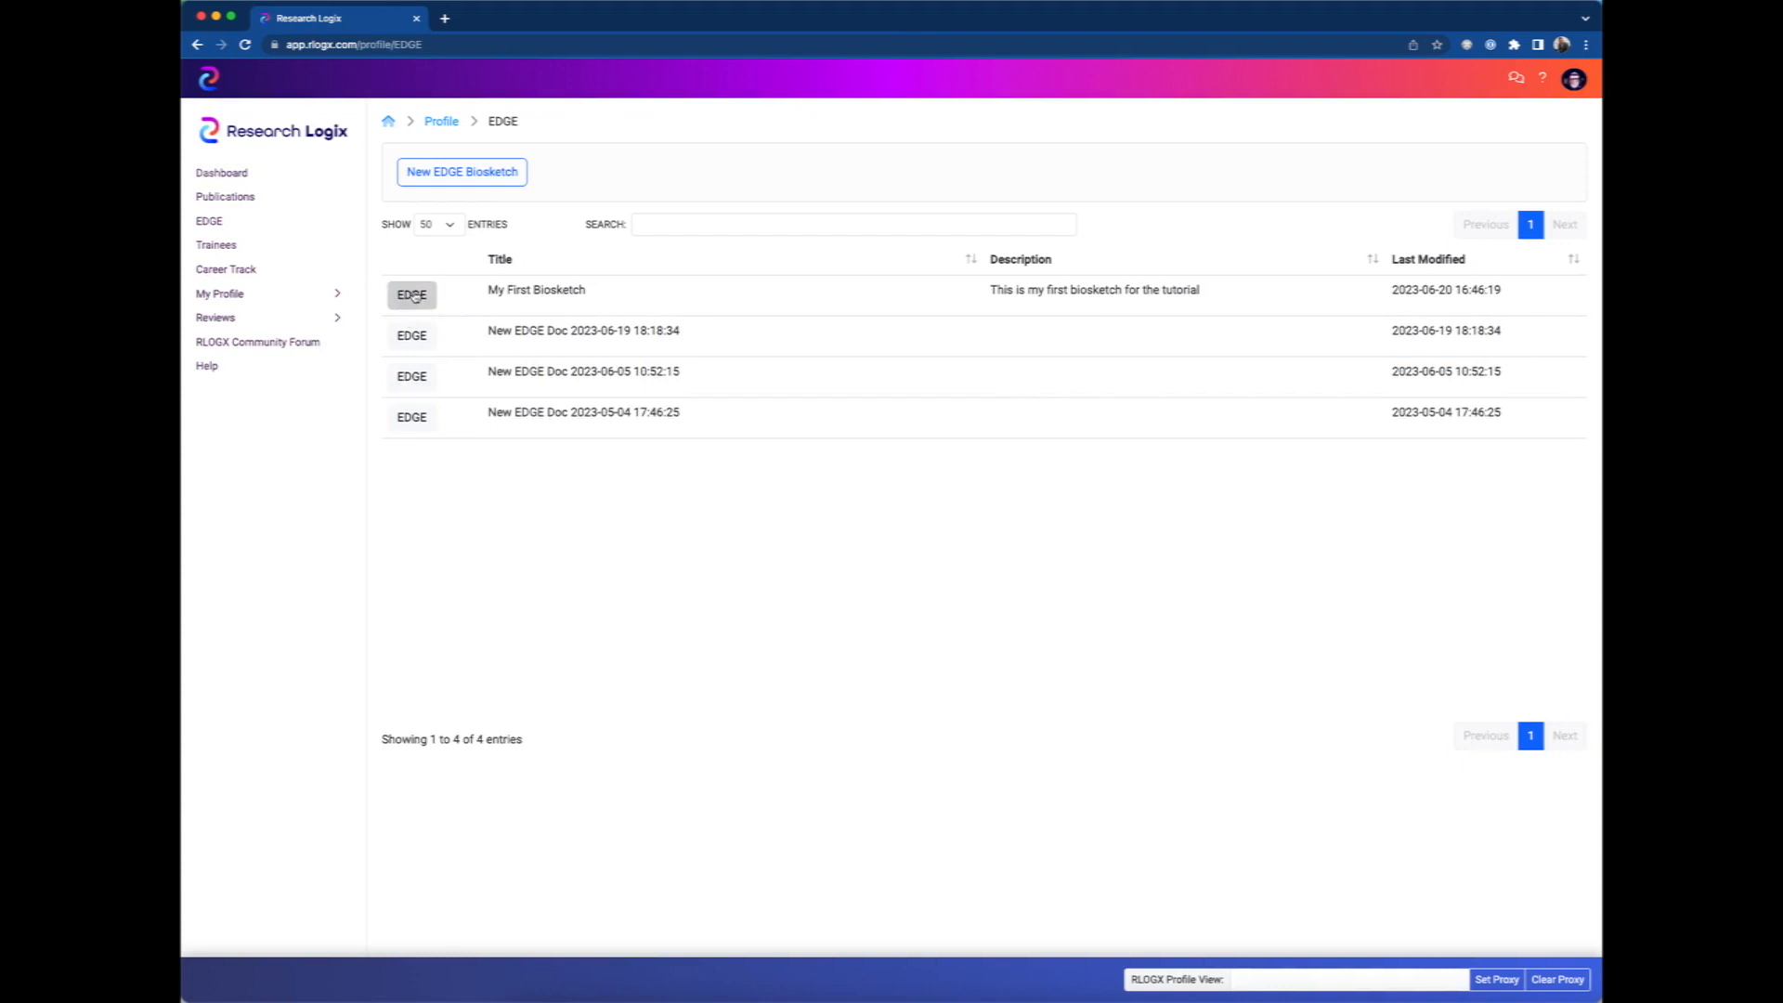
left_click(411, 296)
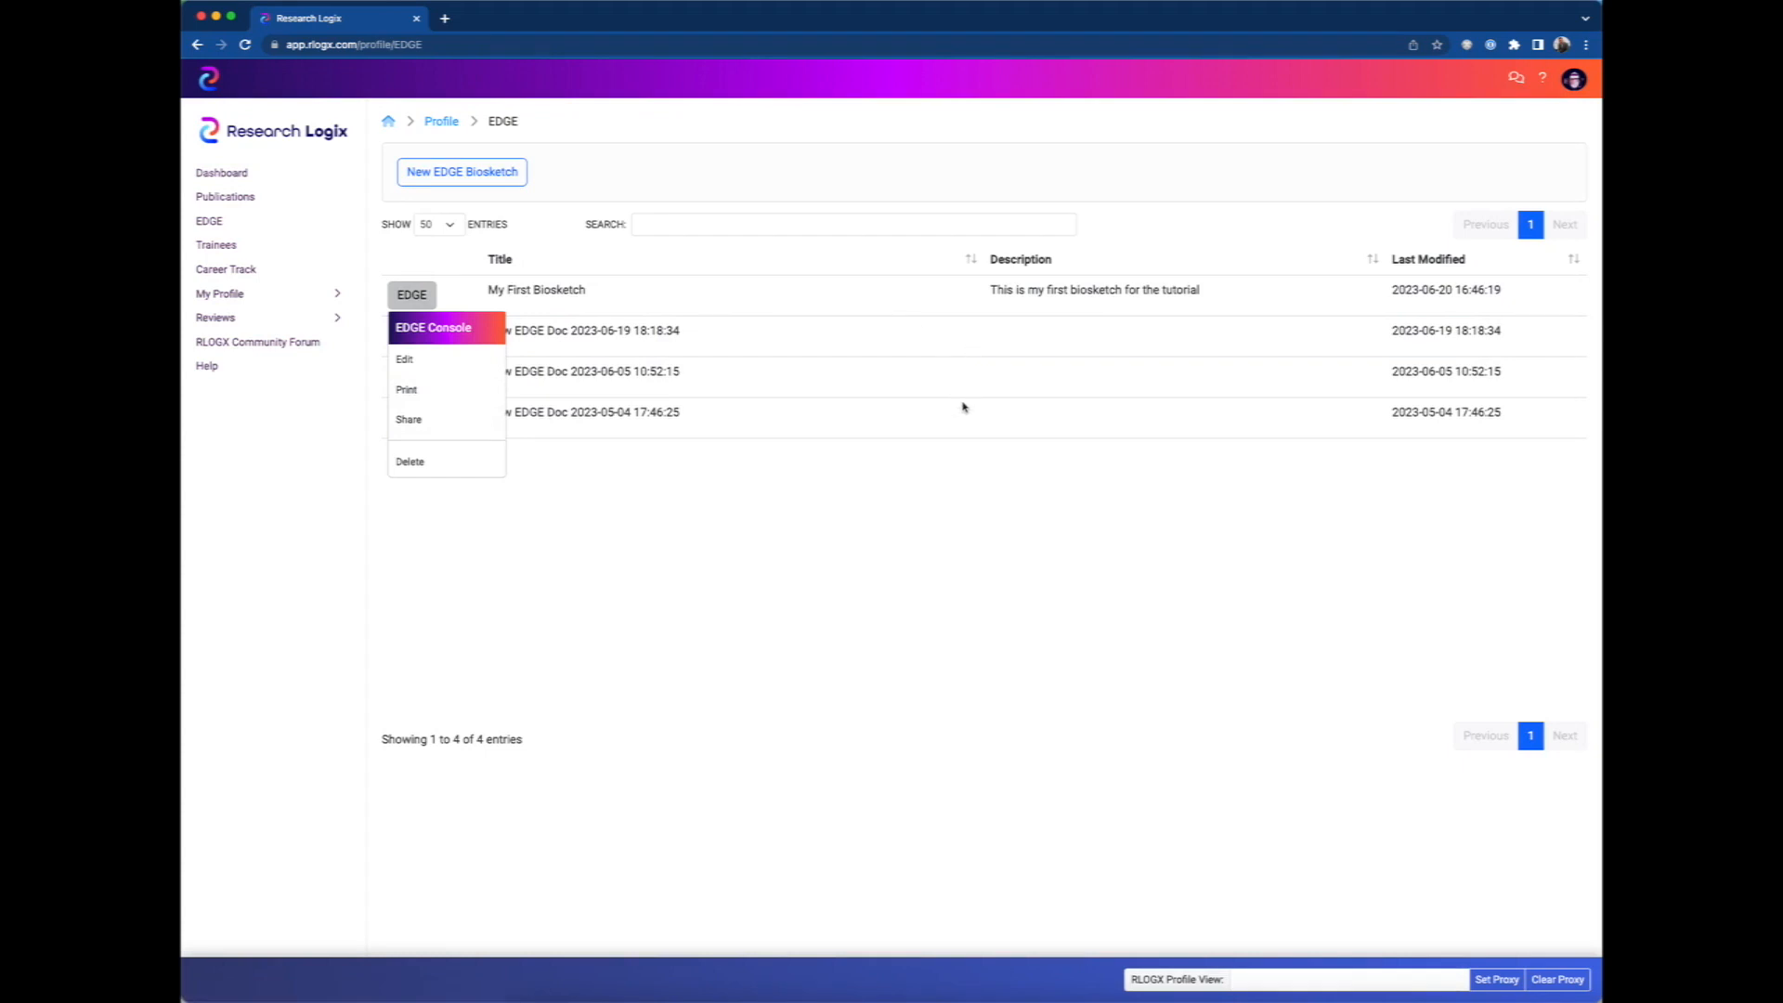
left_click(932, 591)
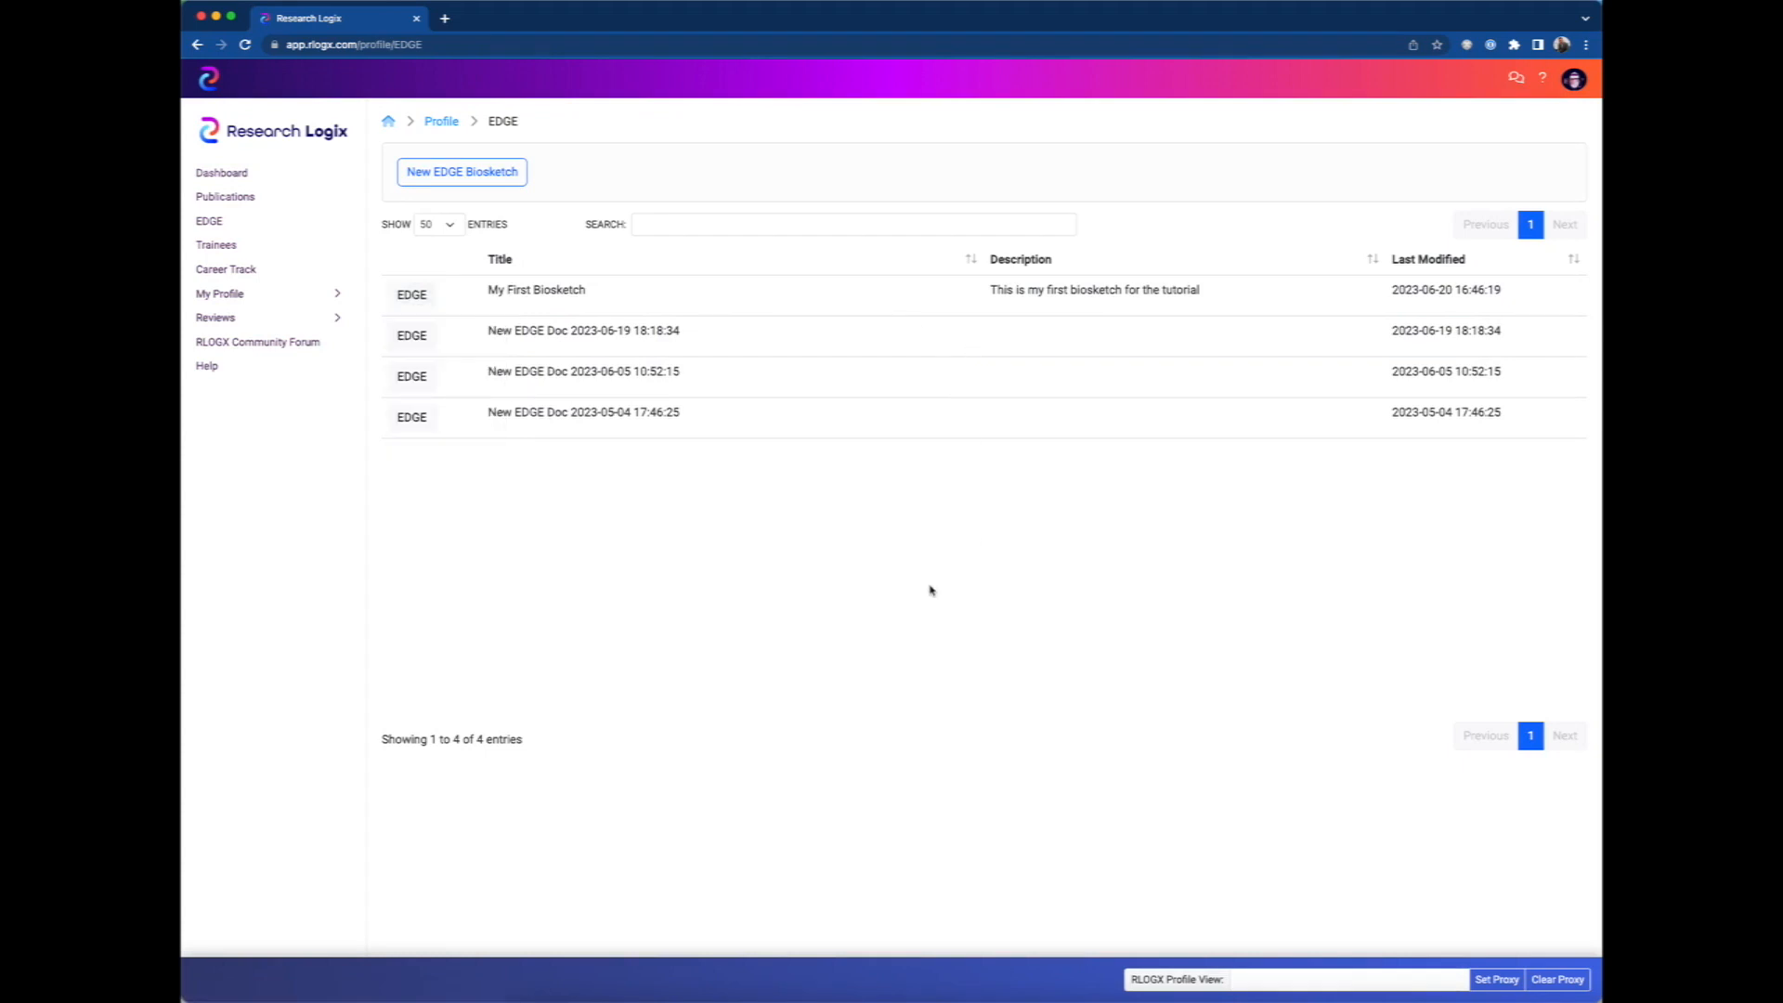